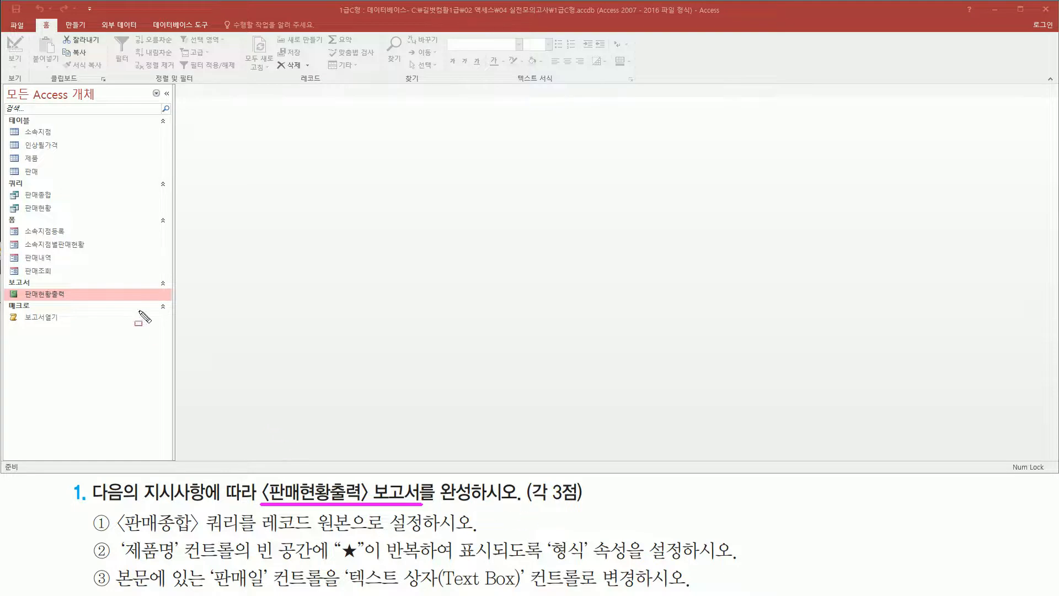
Step: Open the 판매현황출력 report in print preview and examine its detail row
{"action": "left_click_drag", "start_coordinate": [4, 272], "coordinate": [89, 302]}
{"action": "key", "text": "Escape"}
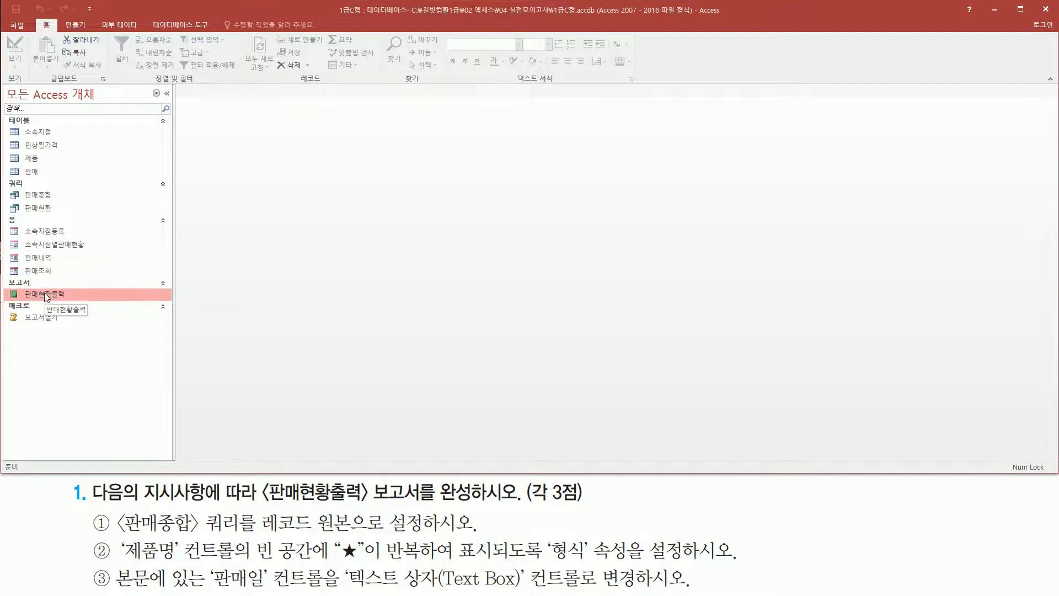
{"action": "double_click", "coordinate": [47, 298]}
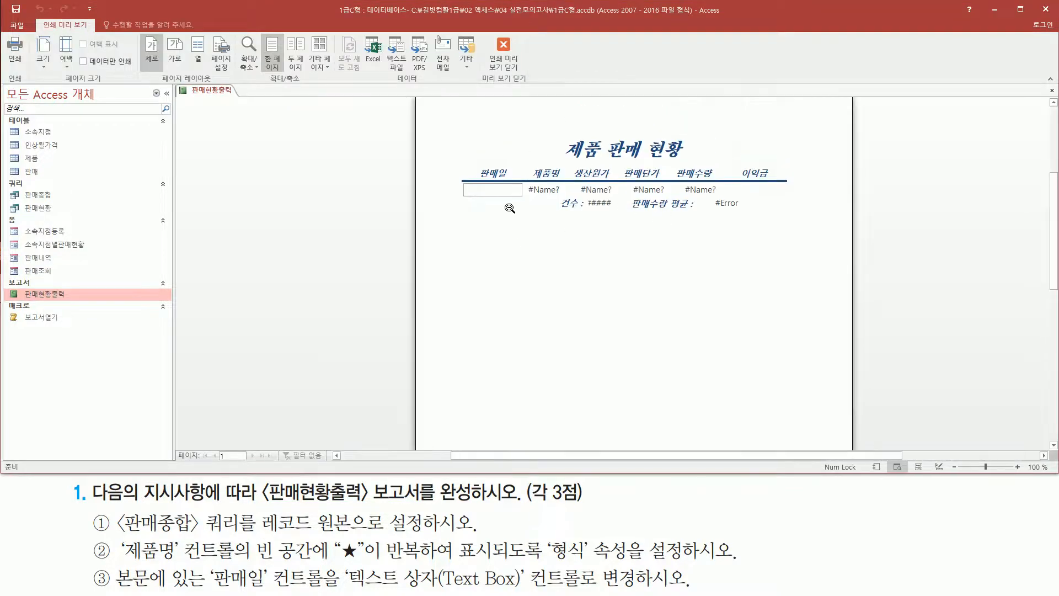
{"action": "key", "text": "ctrl+2"}
{"action": "mouse_move", "coordinate": [460, 182]}
{"action": "left_mouse_down"}
{"action": "mouse_move", "coordinate": [546, 197]}
{"action": "mouse_move", "coordinate": [790, 196]}
{"action": "mouse_move", "coordinate": [783, 229]}
{"action": "mouse_move", "coordinate": [794, 219]}
{"action": "left_mouse_up"}
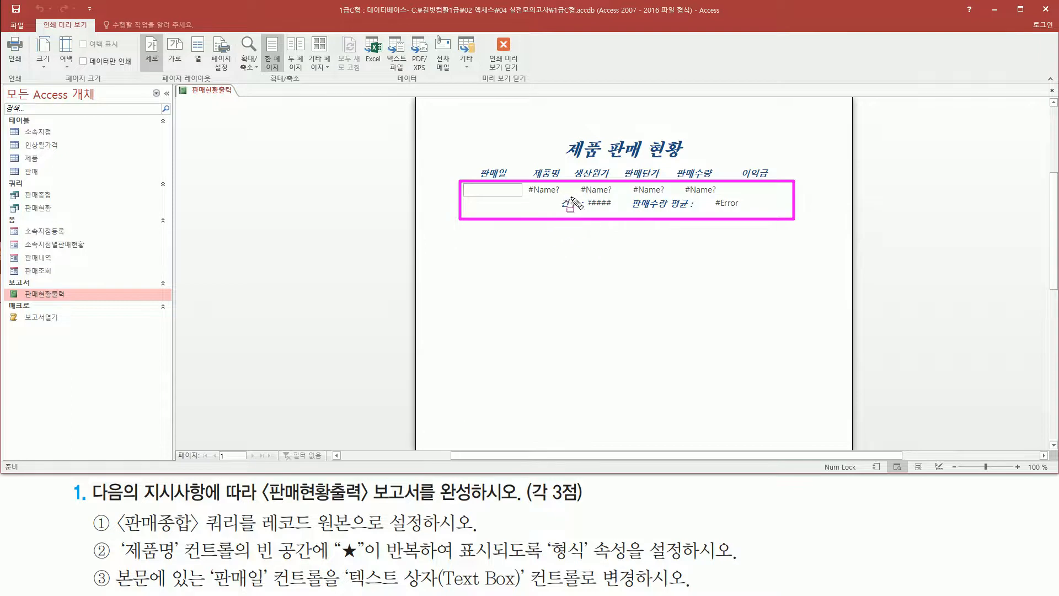
{"action": "mouse_move", "coordinate": [89, 507]}
{"action": "left_mouse_down"}
{"action": "mouse_move", "coordinate": [114, 535]}
{"action": "mouse_move", "coordinate": [356, 535]}
{"action": "left_mouse_up"}
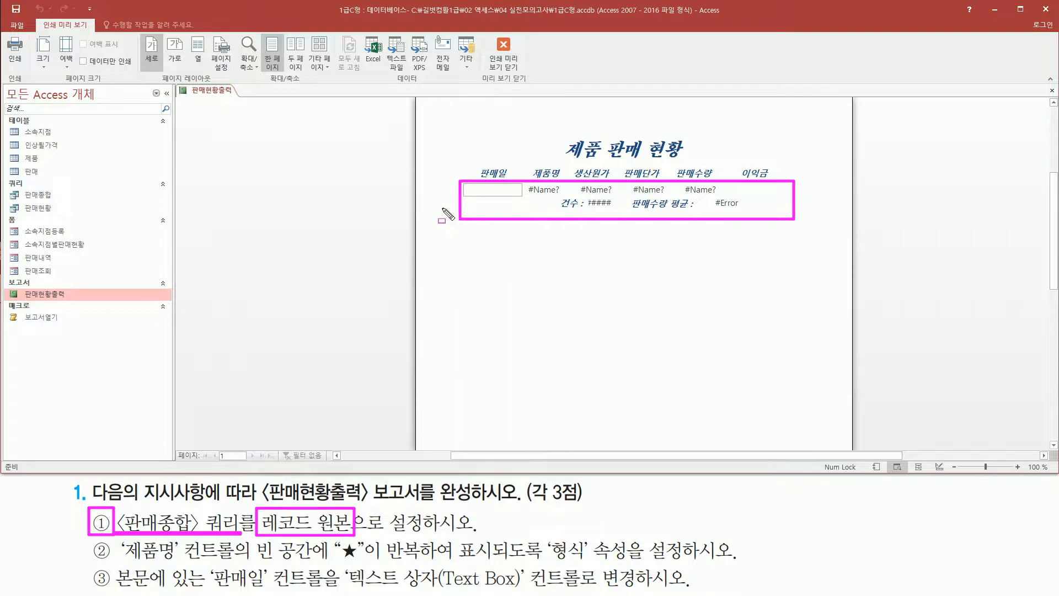
{"action": "key", "text": "Escape"}
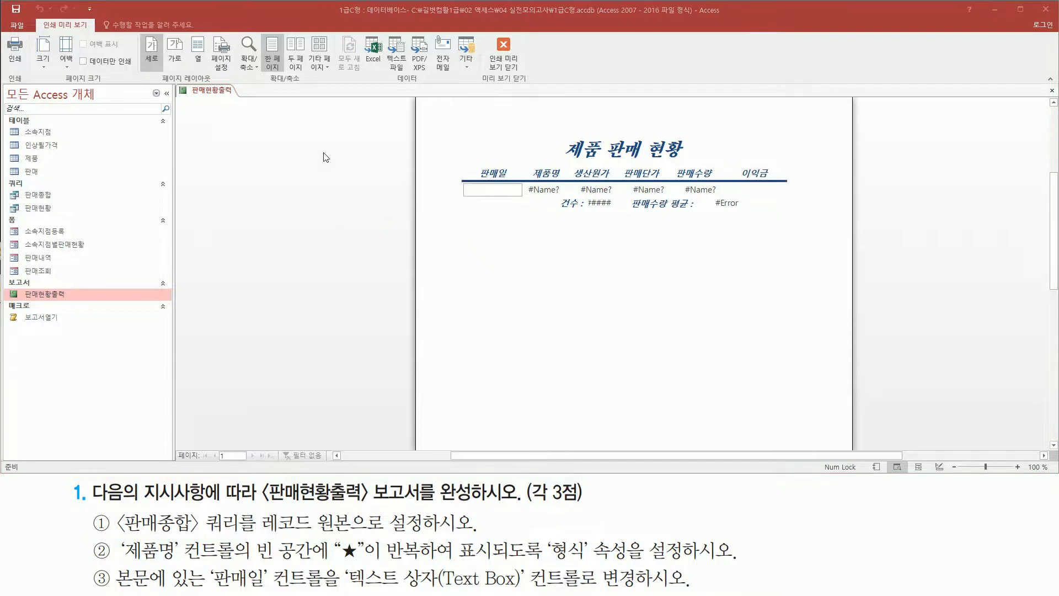
Step: Switch the 판매현황출력 report to Design view and show the property sheet of the whole report
{"action": "right_click", "coordinate": [326, 157]}
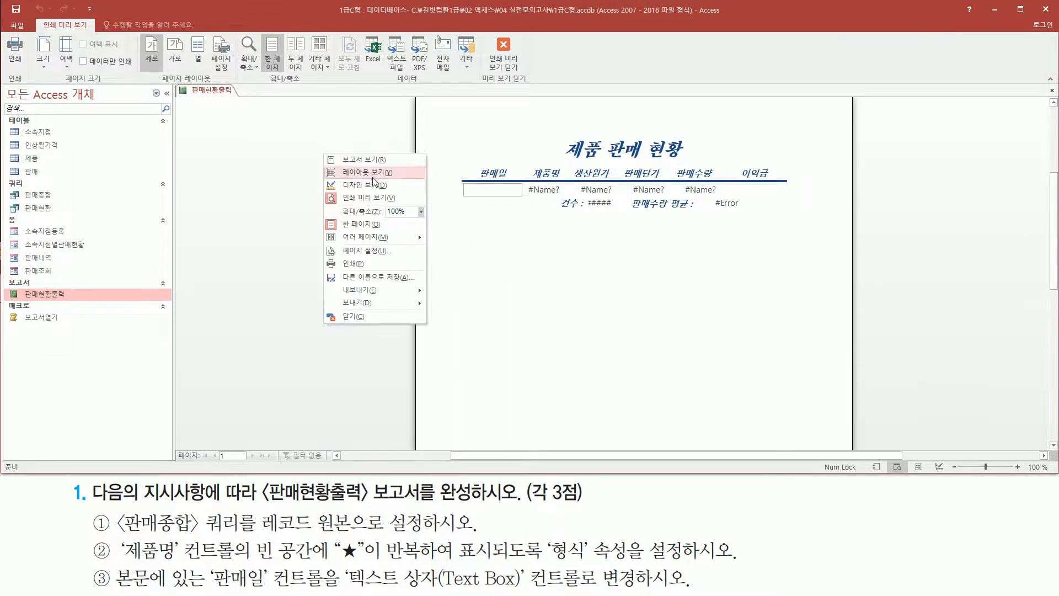
{"action": "left_click", "coordinate": [374, 190]}
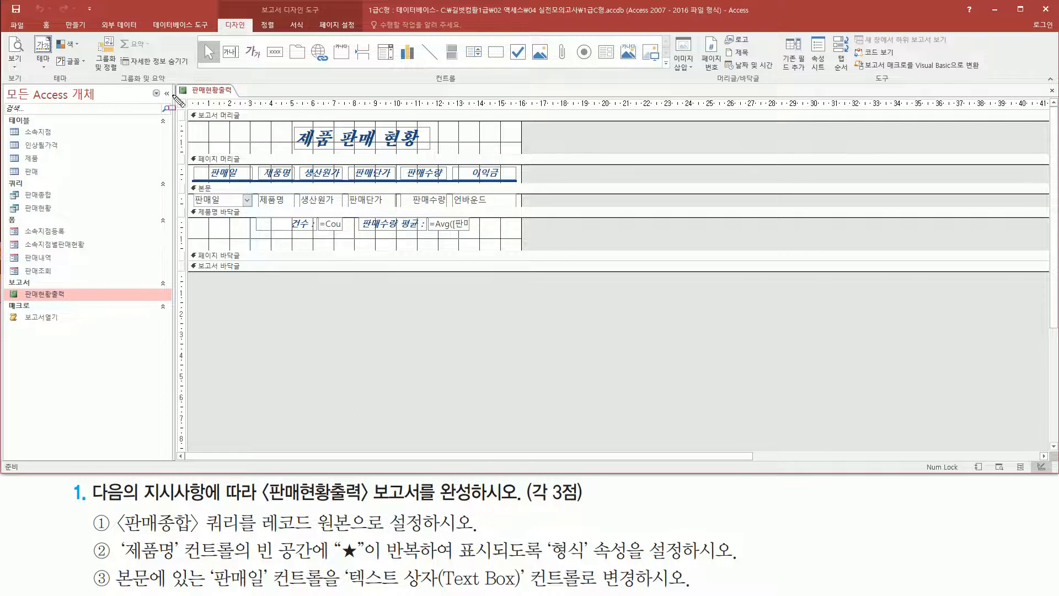
{"action": "left_click", "coordinate": [181, 103]}
{"action": "double_click", "coordinate": [182, 105]}
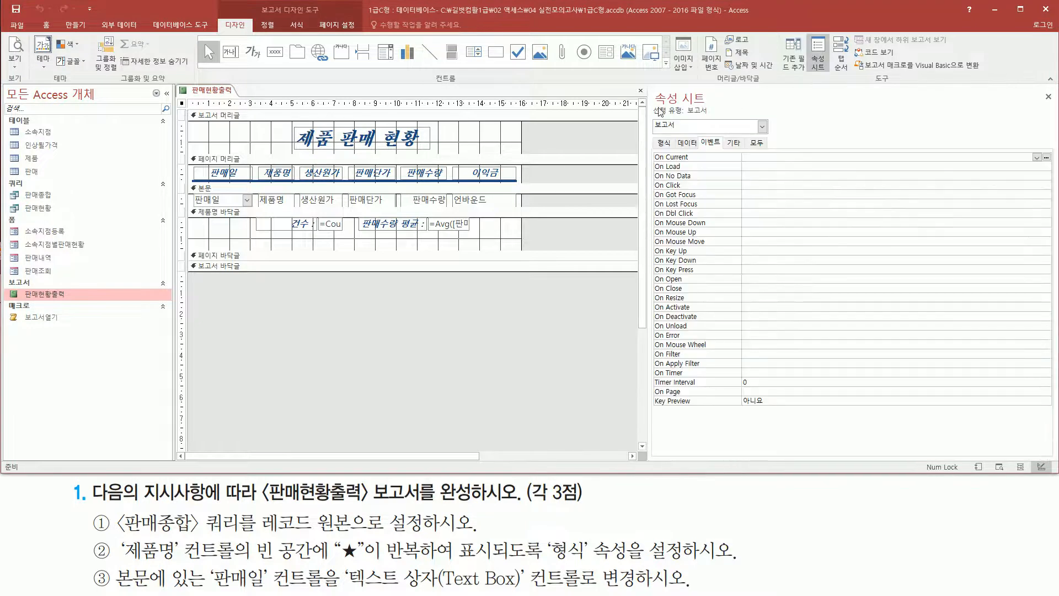
{"action": "left_click_drag", "start_coordinate": [652, 90], "coordinate": [716, 105]}
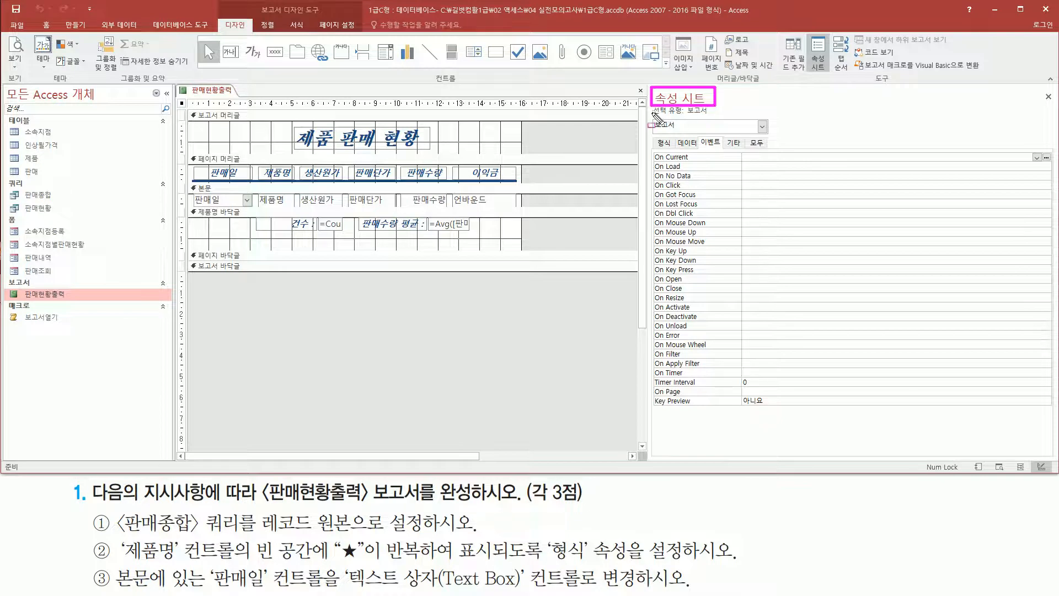
{"action": "left_click_drag", "start_coordinate": [647, 117], "coordinate": [720, 116]}
Step: Set the report's record source (레코드 원본) to the 판매종합 query
{"action": "left_click_drag", "start_coordinate": [256, 532], "coordinate": [353, 532]}
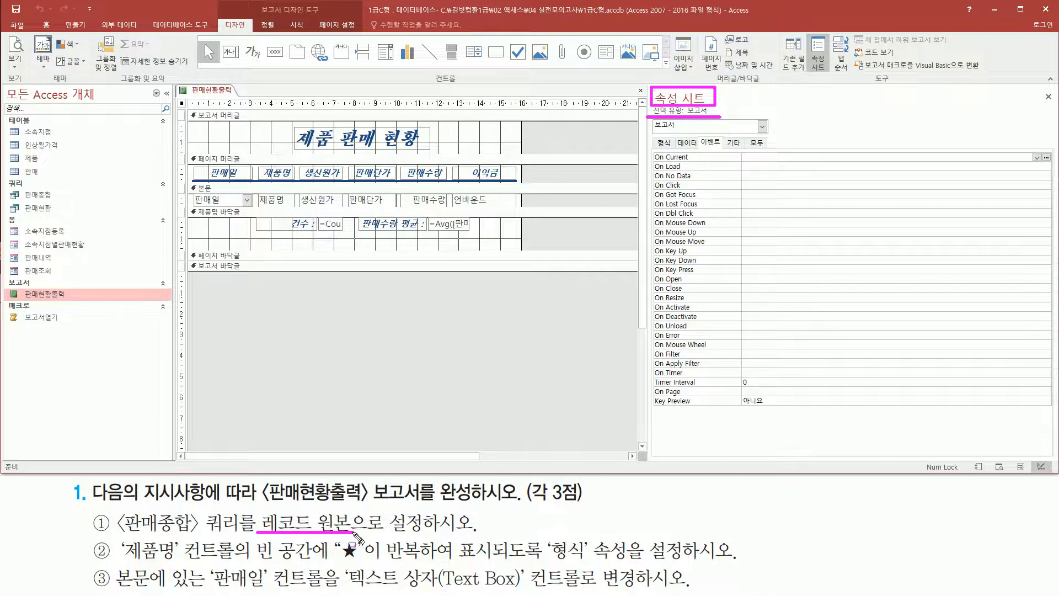
{"action": "left_click_drag", "start_coordinate": [675, 138], "coordinate": [702, 149]}
{"action": "key", "text": "Escape"}
{"action": "left_click", "coordinate": [692, 142]}
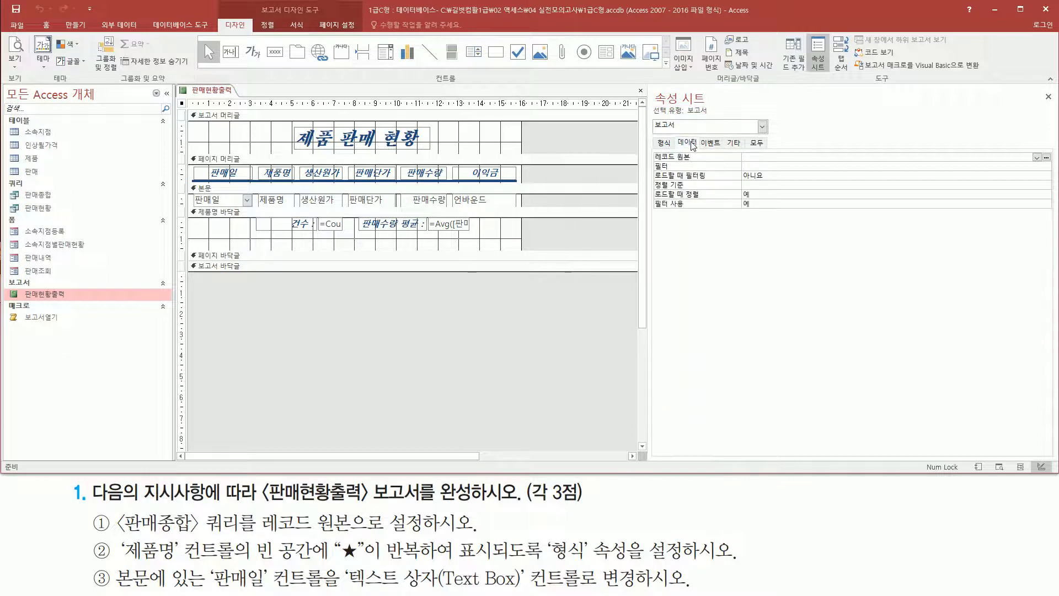
{"action": "mouse_move", "coordinate": [650, 149]}
{"action": "left_mouse_down"}
{"action": "mouse_move", "coordinate": [705, 164]}
{"action": "mouse_move", "coordinate": [1055, 164]}
{"action": "left_mouse_up"}
{"action": "key", "text": "Escape"}
{"action": "left_click", "coordinate": [1037, 157]}
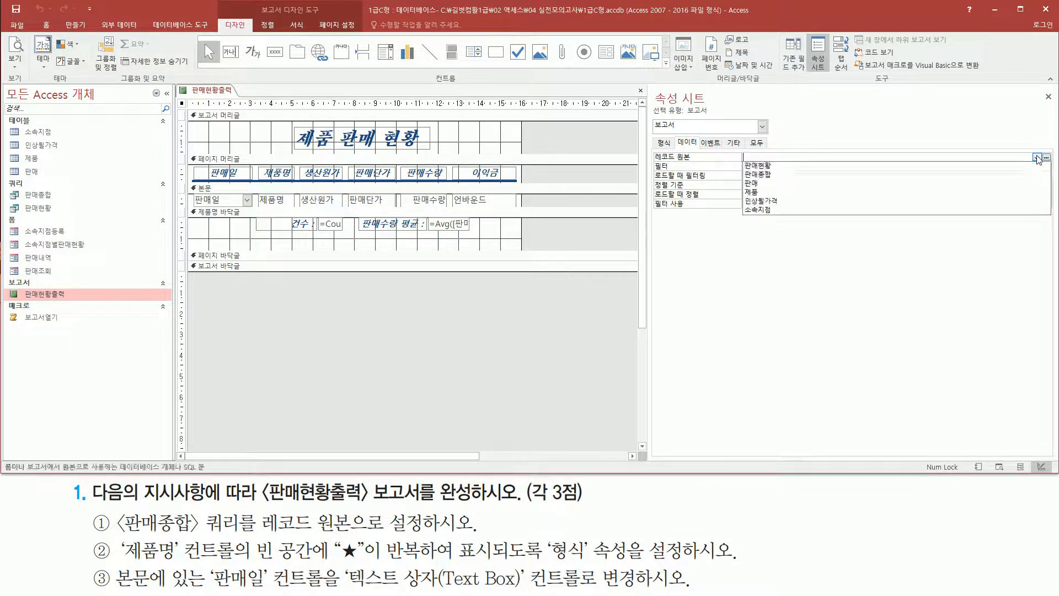
{"action": "left_click", "coordinate": [759, 175]}
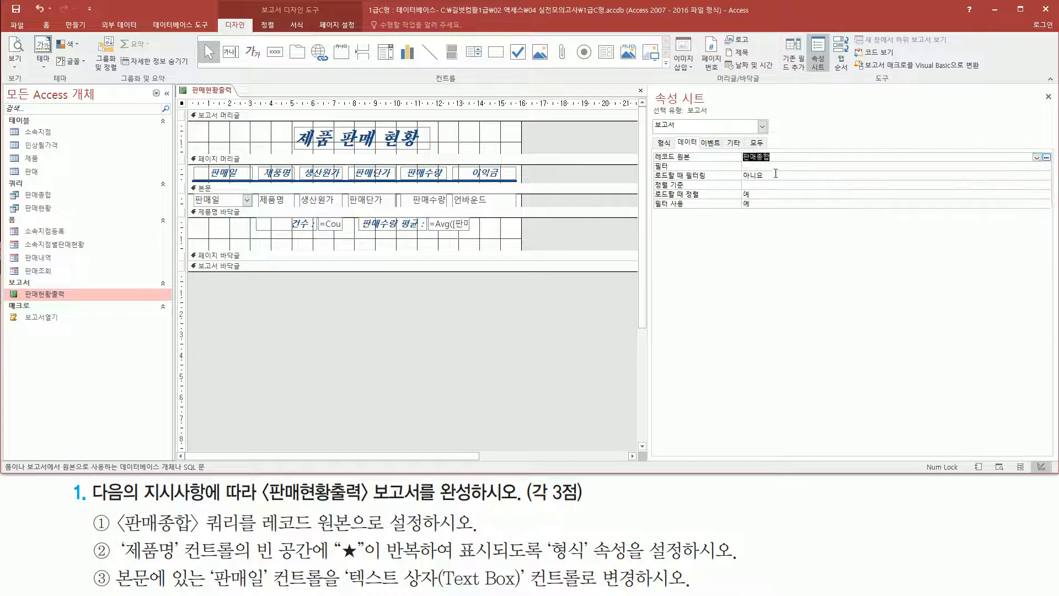
{"action": "left_click", "coordinate": [786, 154]}
{"action": "mouse_move", "coordinate": [651, 164]}
{"action": "left_mouse_down"}
{"action": "mouse_move", "coordinate": [817, 148]}
{"action": "mouse_move", "coordinate": [787, 147]}
{"action": "left_mouse_up"}
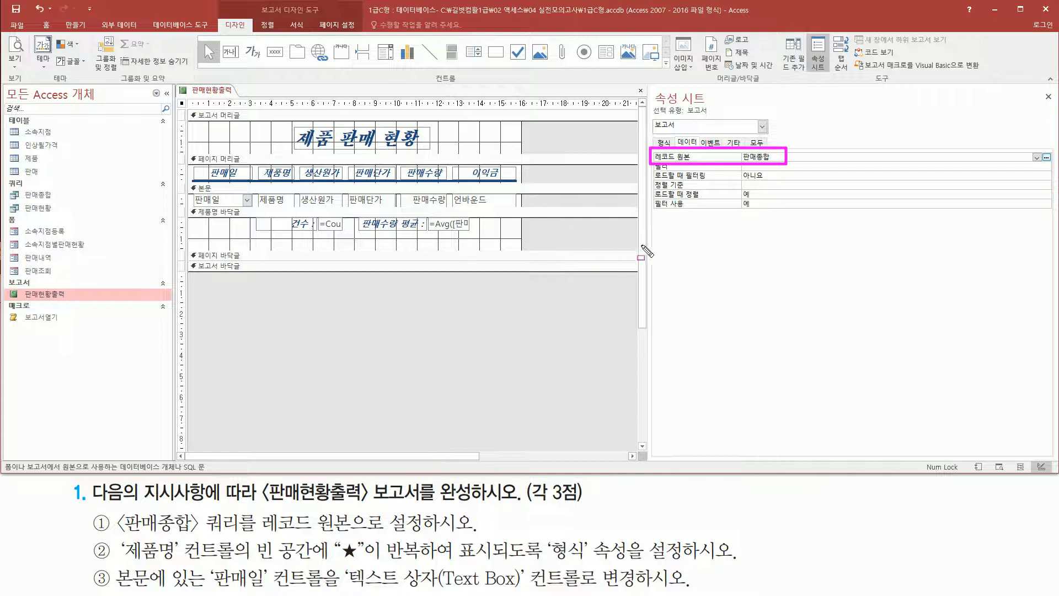
{"action": "key", "text": "Escape"}
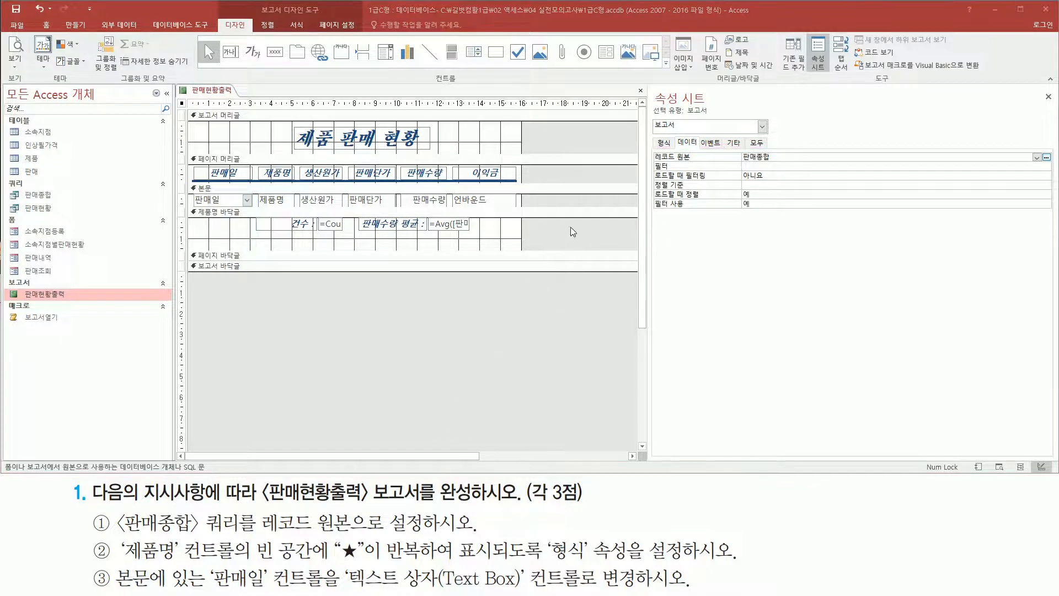
Step: Show the report in print preview and examine the detail records and the 제품명 column
{"action": "right_click", "coordinate": [542, 227]}
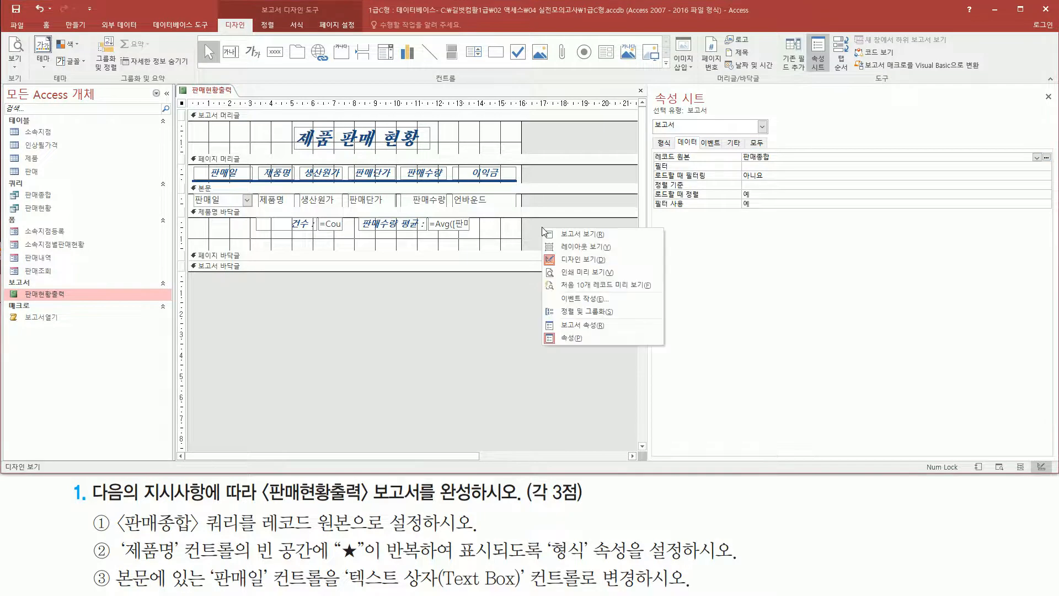
{"action": "left_click", "coordinate": [579, 272]}
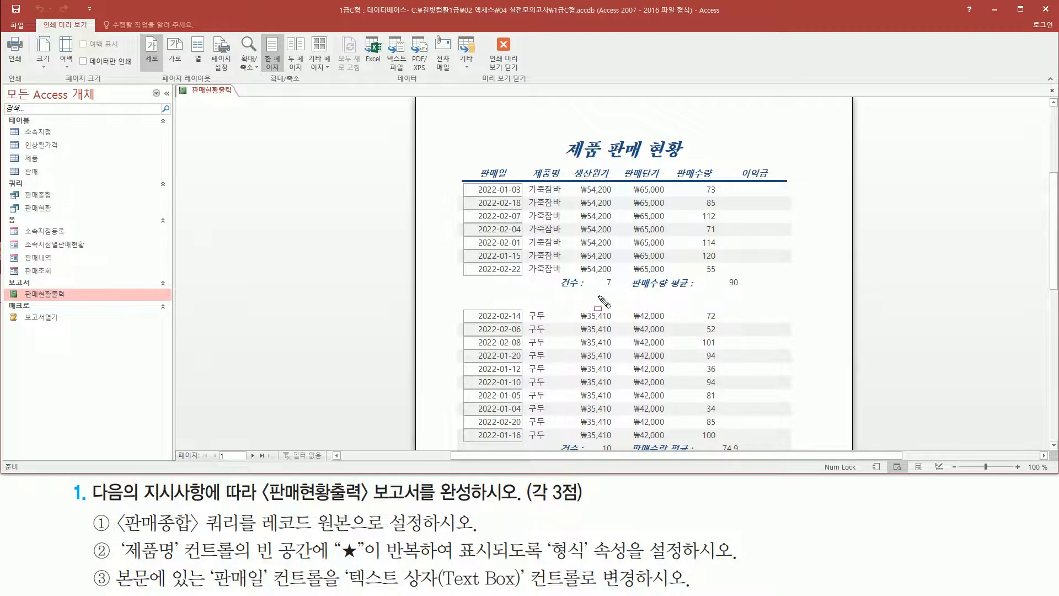
{"action": "mouse_move", "coordinate": [463, 183]}
{"action": "left_mouse_down"}
{"action": "mouse_move", "coordinate": [596, 264]}
{"action": "mouse_move", "coordinate": [806, 272]}
{"action": "left_mouse_up"}
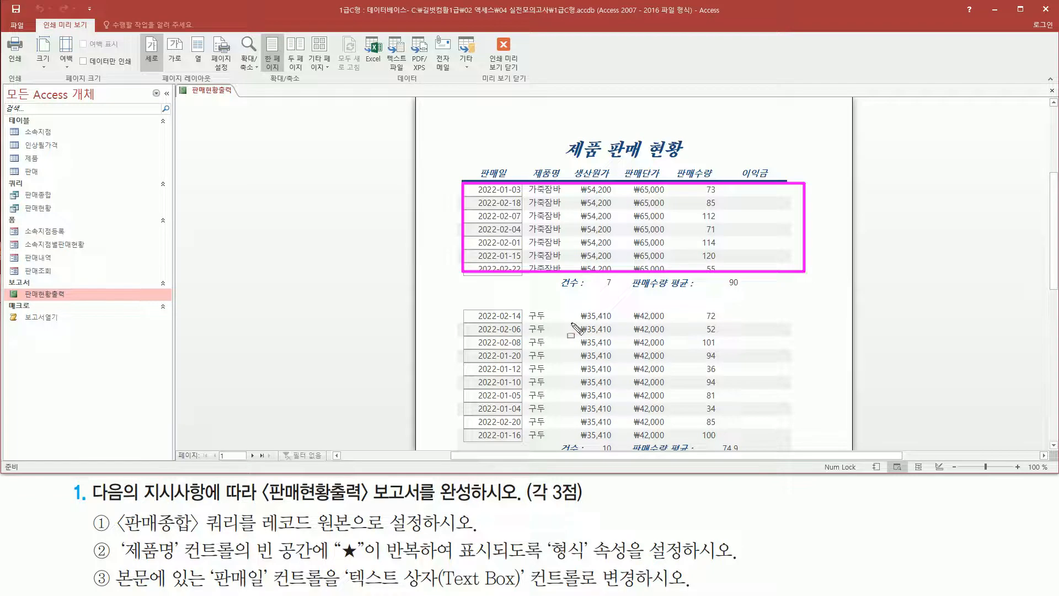
{"action": "mouse_move", "coordinate": [112, 536]}
{"action": "left_mouse_down"}
{"action": "mouse_move", "coordinate": [249, 531]}
{"action": "mouse_move", "coordinate": [251, 510]}
{"action": "mouse_move", "coordinate": [282, 535]}
{"action": "mouse_move", "coordinate": [472, 534]}
{"action": "left_mouse_up"}
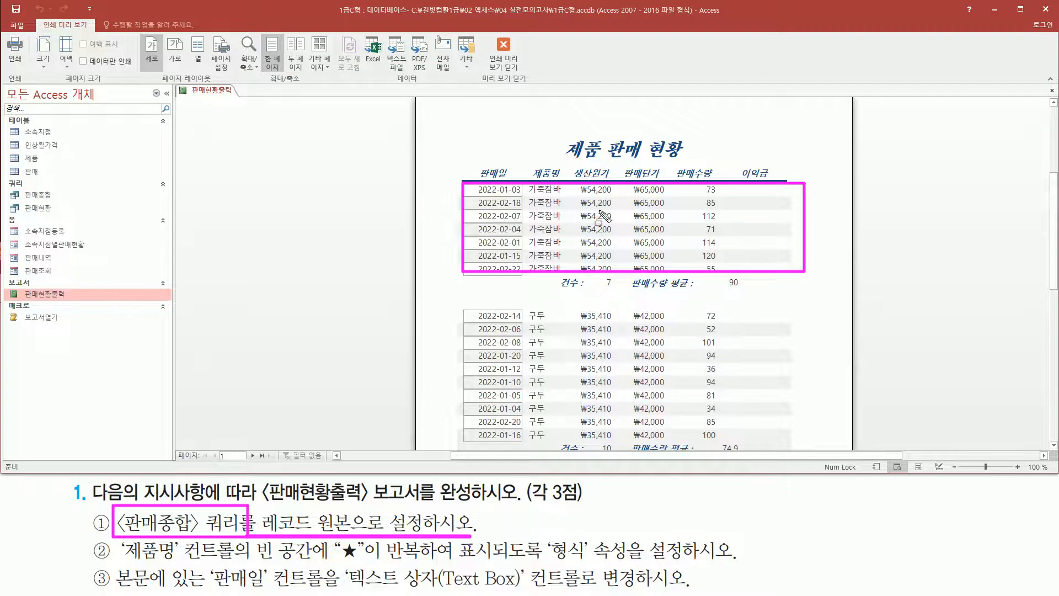
{"action": "key", "text": "Escape"}
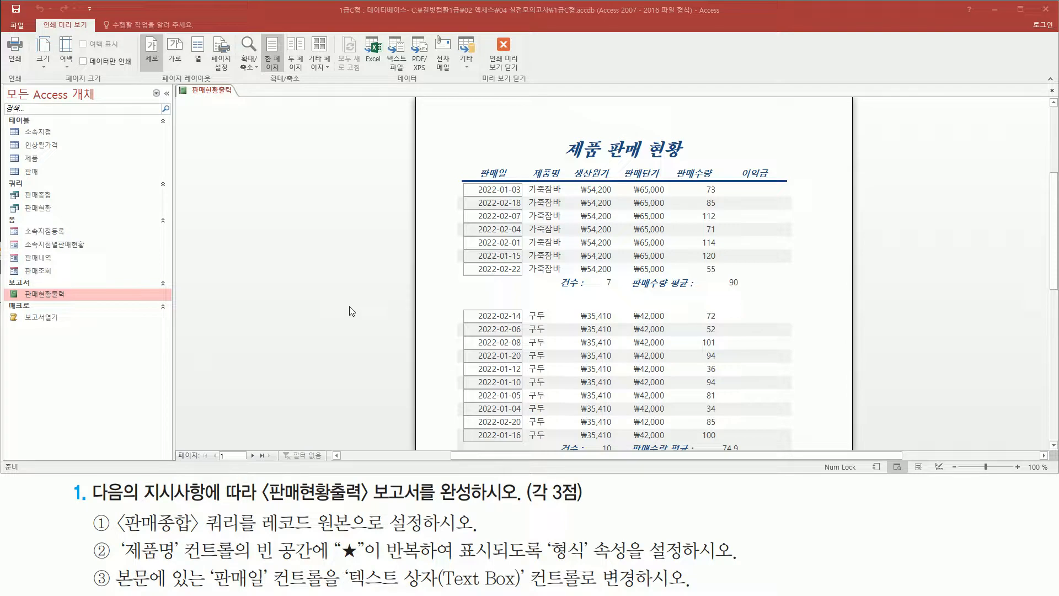
{"action": "key", "text": "ctrl+2"}
{"action": "mouse_move", "coordinate": [116, 561]}
{"action": "left_mouse_down"}
{"action": "mouse_move", "coordinate": [237, 561]}
{"action": "mouse_move", "coordinate": [241, 535]}
{"action": "left_mouse_up"}
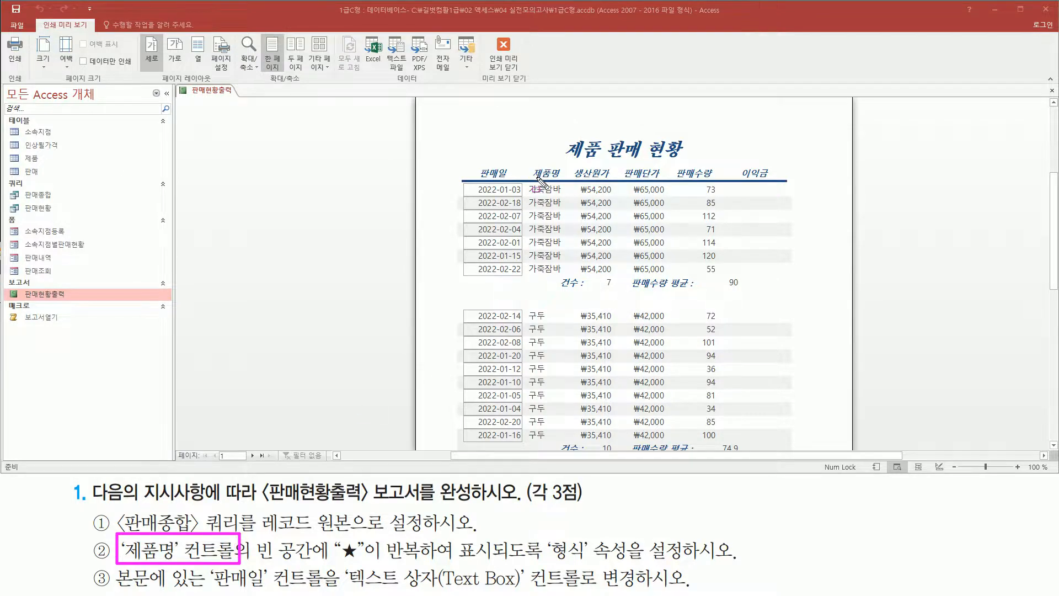
{"action": "mouse_move", "coordinate": [533, 178]}
{"action": "left_mouse_down"}
{"action": "mouse_move", "coordinate": [562, 178]}
{"action": "mouse_move", "coordinate": [568, 276]}
{"action": "mouse_move", "coordinate": [529, 184]}
{"action": "left_mouse_up"}
{"action": "left_click_drag", "start_coordinate": [530, 309], "coordinate": [571, 440]}
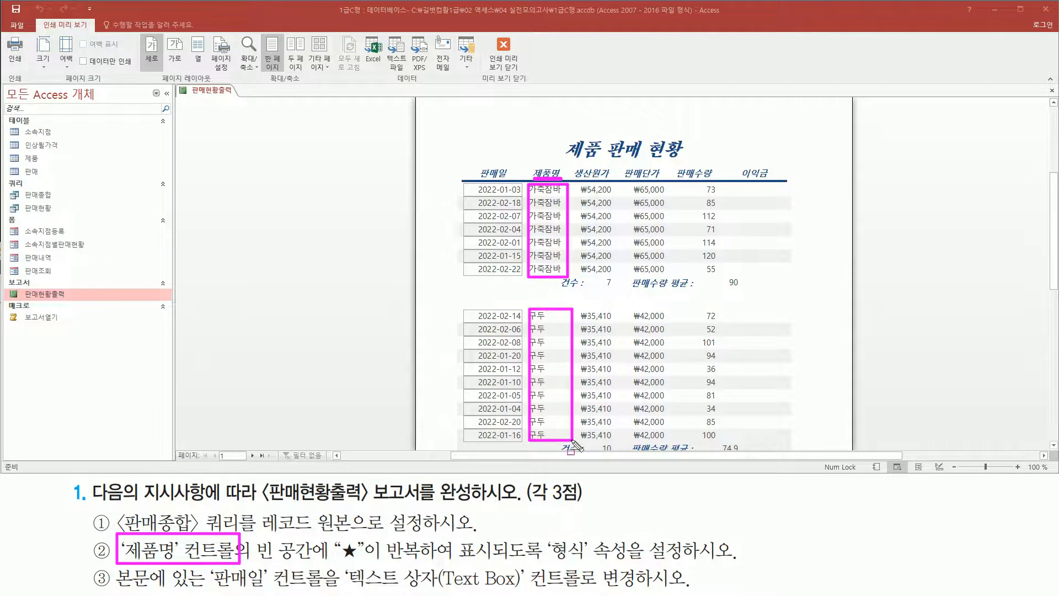
{"action": "left_click_drag", "start_coordinate": [252, 563], "coordinate": [747, 563]}
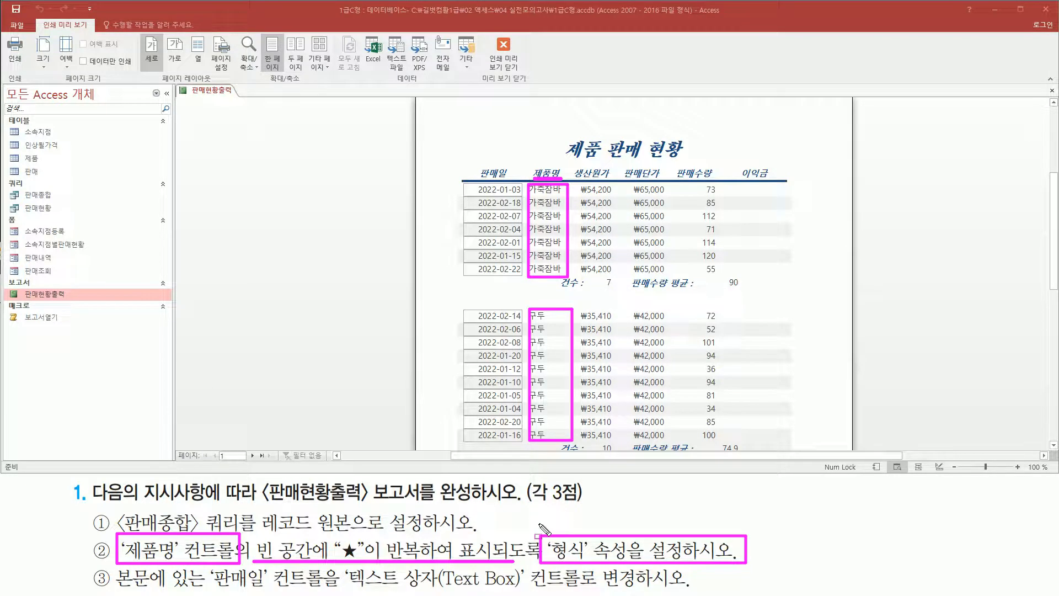
{"action": "key", "text": "Escape"}
Step: Return to Design view, select the 제품명 text box in the detail section and show its format properties
{"action": "right_click", "coordinate": [299, 128]}
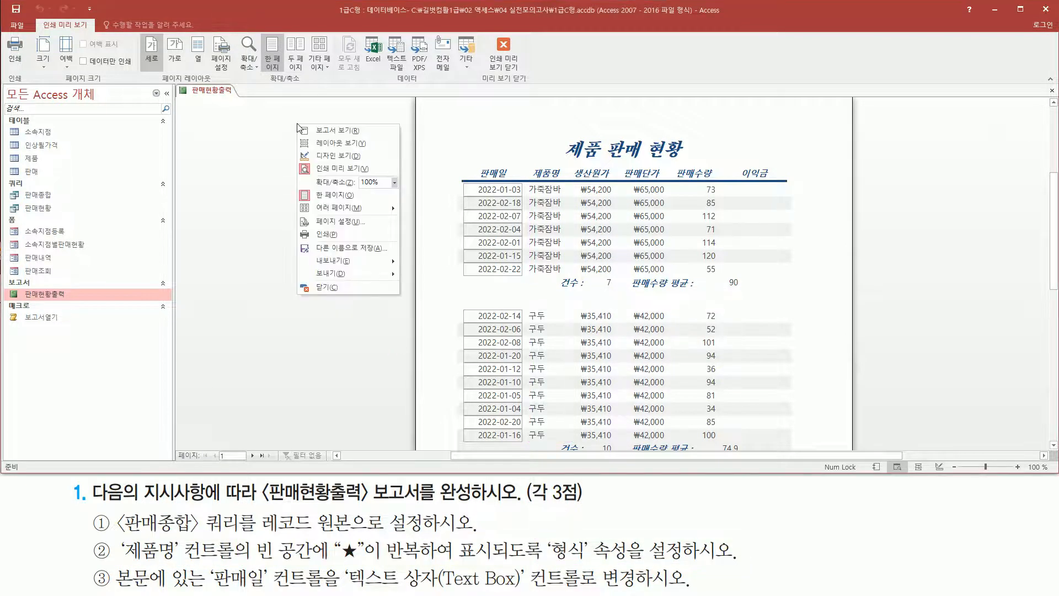
{"action": "left_click", "coordinate": [361, 160]}
{"action": "left_click", "coordinate": [288, 200]}
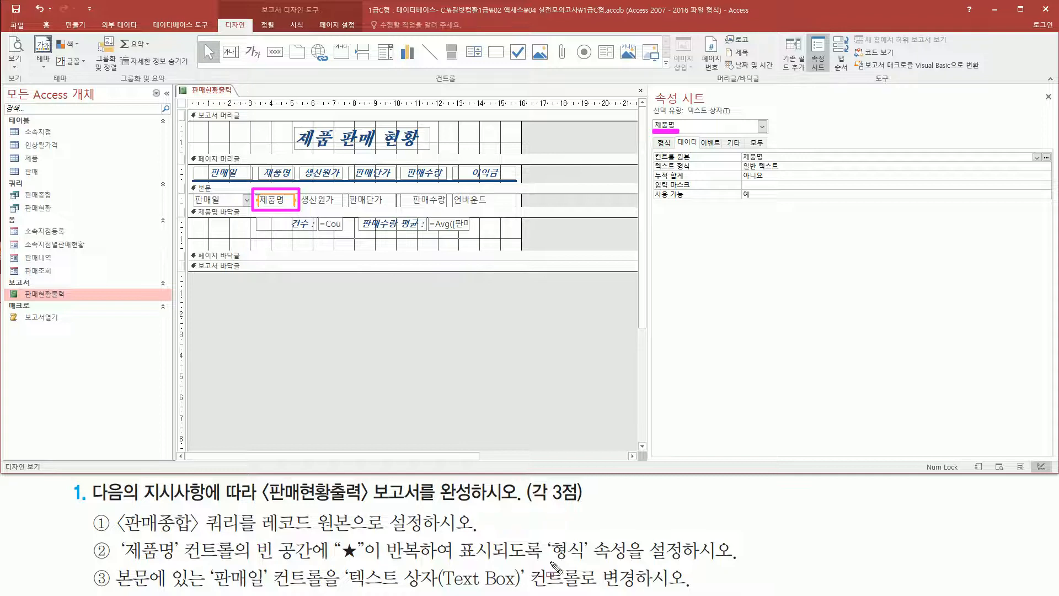
{"action": "mouse_move", "coordinate": [549, 534]}
{"action": "left_mouse_down"}
{"action": "mouse_move", "coordinate": [560, 564]}
{"action": "mouse_move", "coordinate": [687, 562]}
{"action": "left_mouse_up"}
{"action": "left_click_drag", "start_coordinate": [657, 148], "coordinate": [678, 151]}
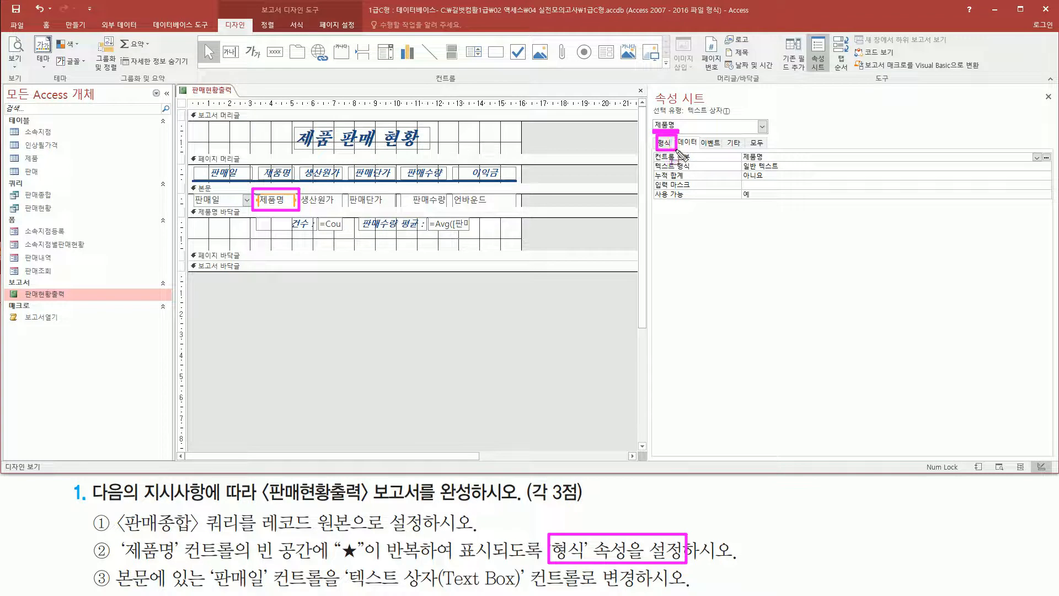
{"action": "key", "text": "Escape"}
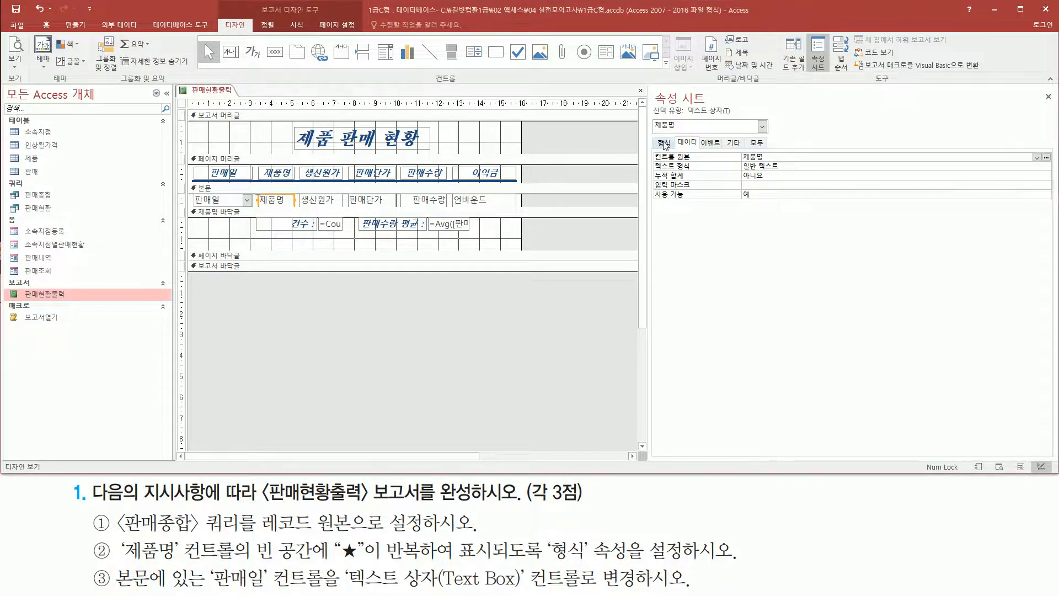
{"action": "left_click", "coordinate": [665, 144]}
{"action": "mouse_move", "coordinate": [651, 148]}
{"action": "left_mouse_down"}
{"action": "mouse_move", "coordinate": [799, 165]}
{"action": "mouse_move", "coordinate": [1045, 166]}
{"action": "left_mouse_up"}
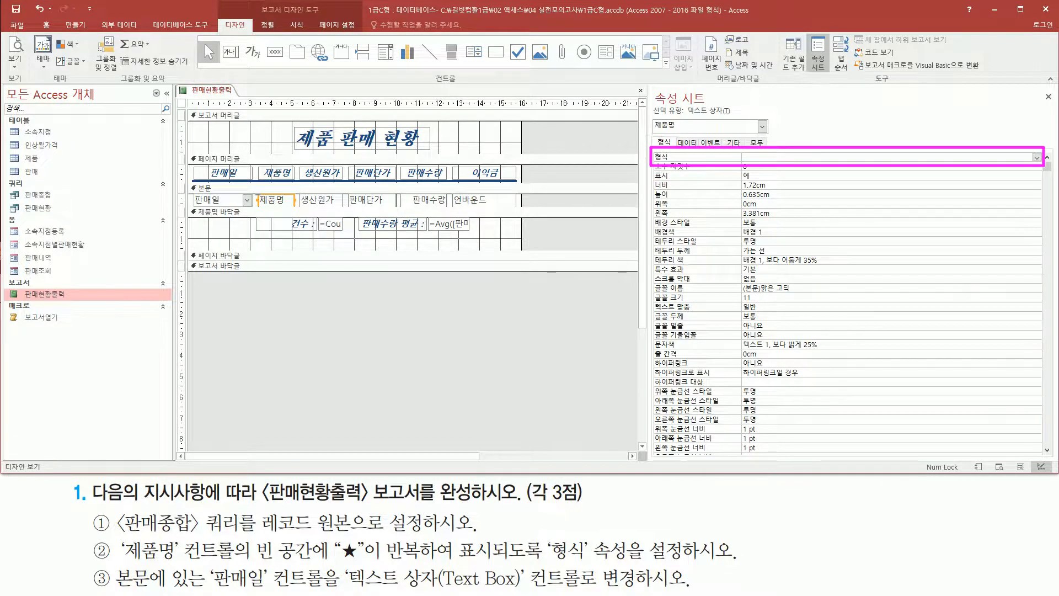
Step: Write the format code @*★ in the blank memo note
{"action": "left_click", "coordinate": [311, 333]}
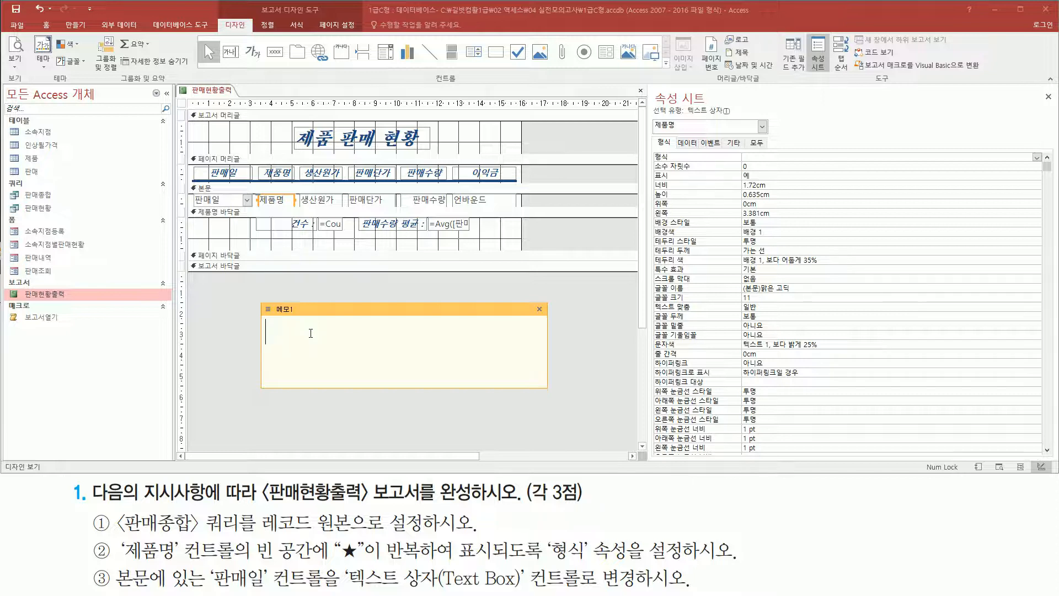
{"action": "type", "text": "@*"}
{"action": "type", "text": "ㅁ"}
{"action": "key", "text": "Hangul_Hanja"}
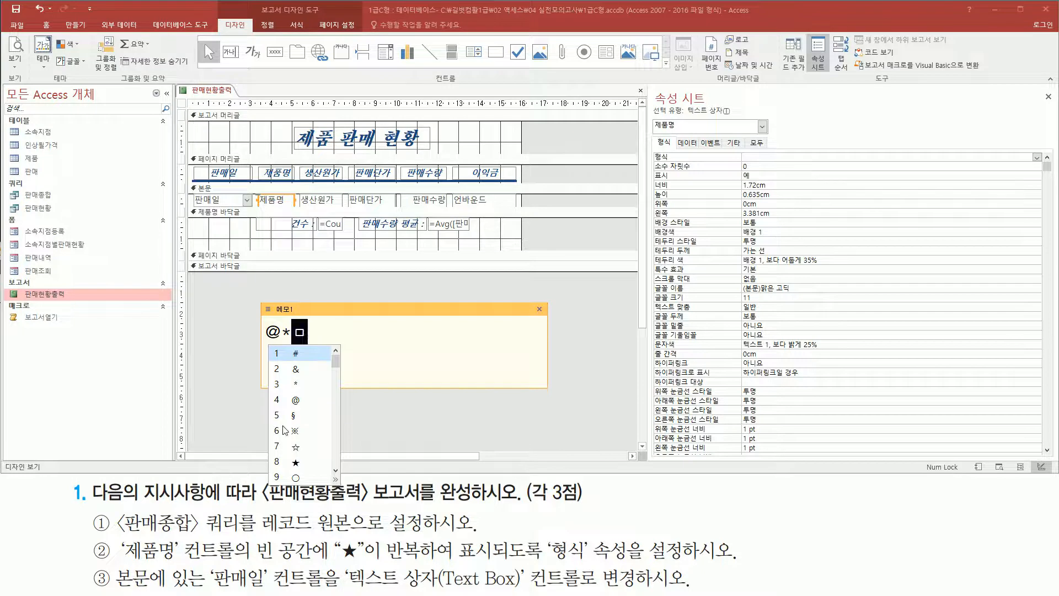
{"action": "left_click", "coordinate": [298, 462]}
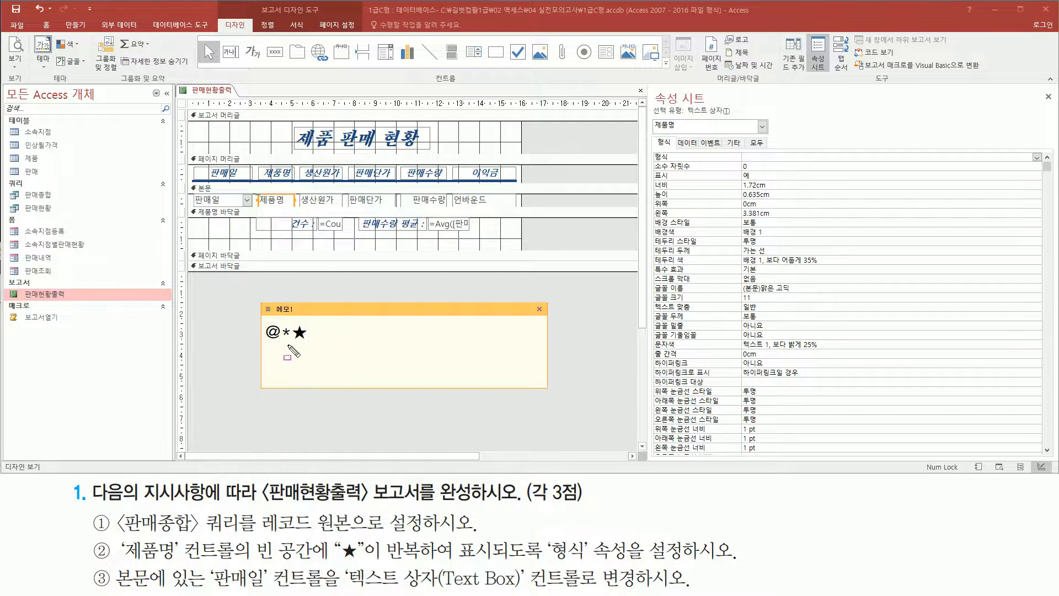
{"action": "left_click_drag", "start_coordinate": [283, 339], "coordinate": [308, 338]}
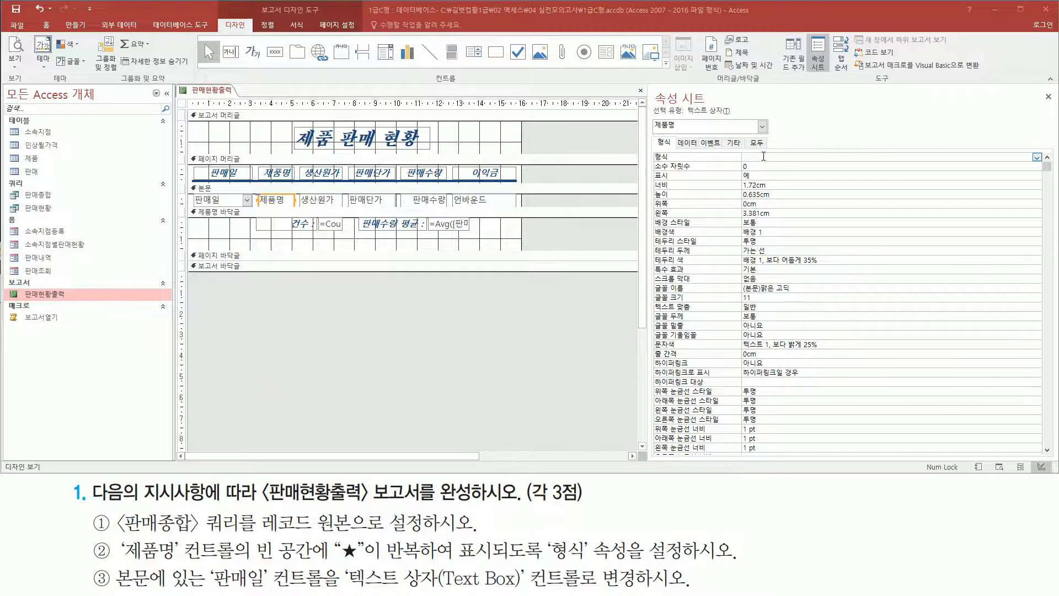
Step: Set the 형식 (Format) property of the 제품명 text box to @*★
{"action": "left_click", "coordinate": [765, 157]}
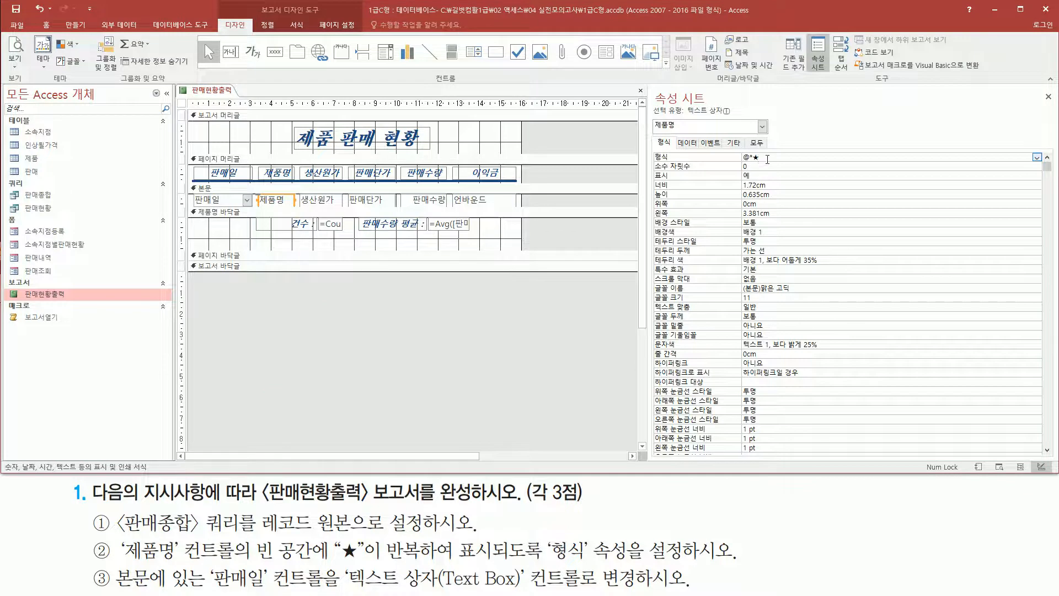
{"action": "left_click_drag", "start_coordinate": [737, 161], "coordinate": [762, 161]}
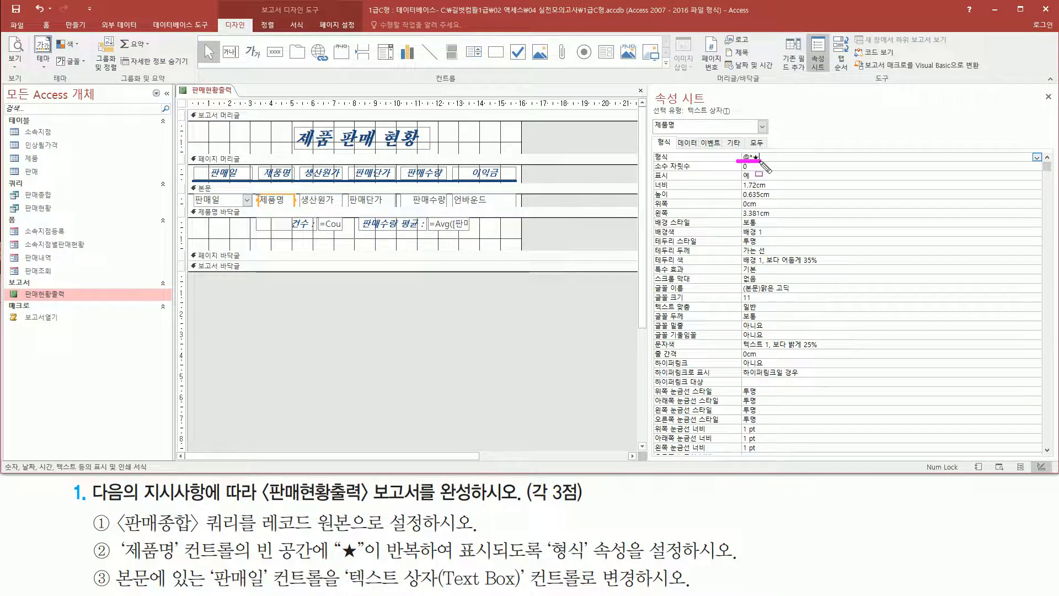
{"action": "key", "text": "Escape"}
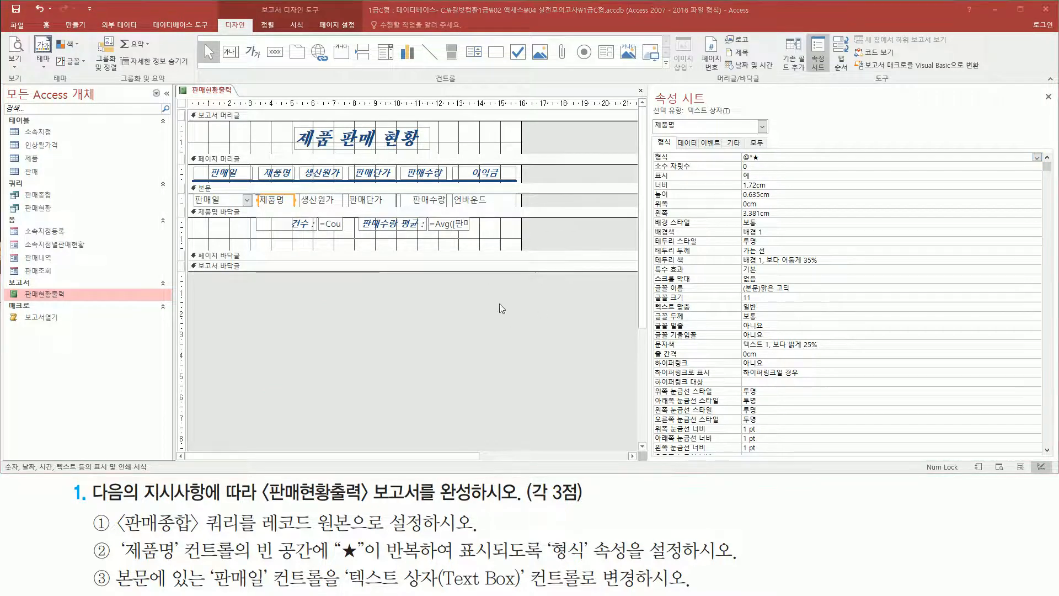
Step: Show the report in print preview and examine the ★ filling in the 제품명 column and the 판매일 column
{"action": "right_click", "coordinate": [498, 289]}
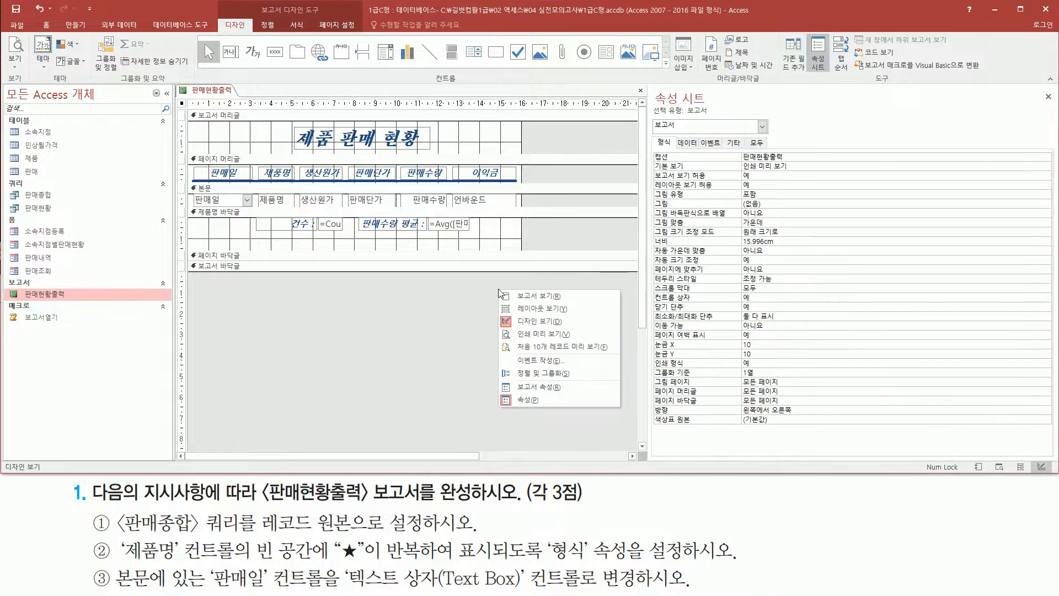
{"action": "left_click", "coordinate": [553, 335]}
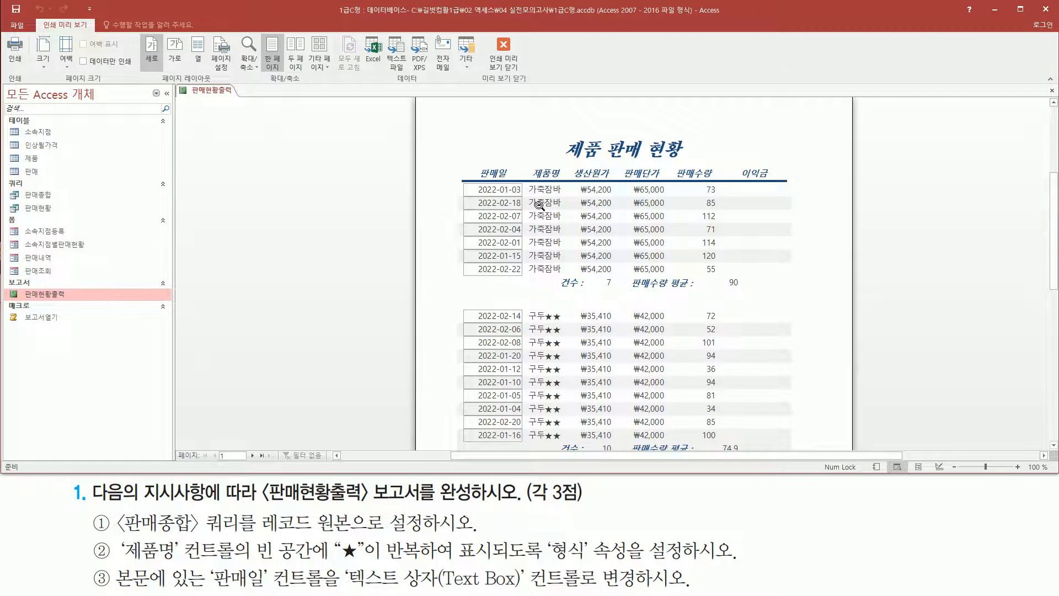
{"action": "left_click_drag", "start_coordinate": [528, 177], "coordinate": [564, 274]}
{"action": "mouse_move", "coordinate": [528, 307]}
{"action": "left_mouse_down"}
{"action": "mouse_move", "coordinate": [542, 441]}
{"action": "mouse_move", "coordinate": [565, 445]}
{"action": "left_mouse_up"}
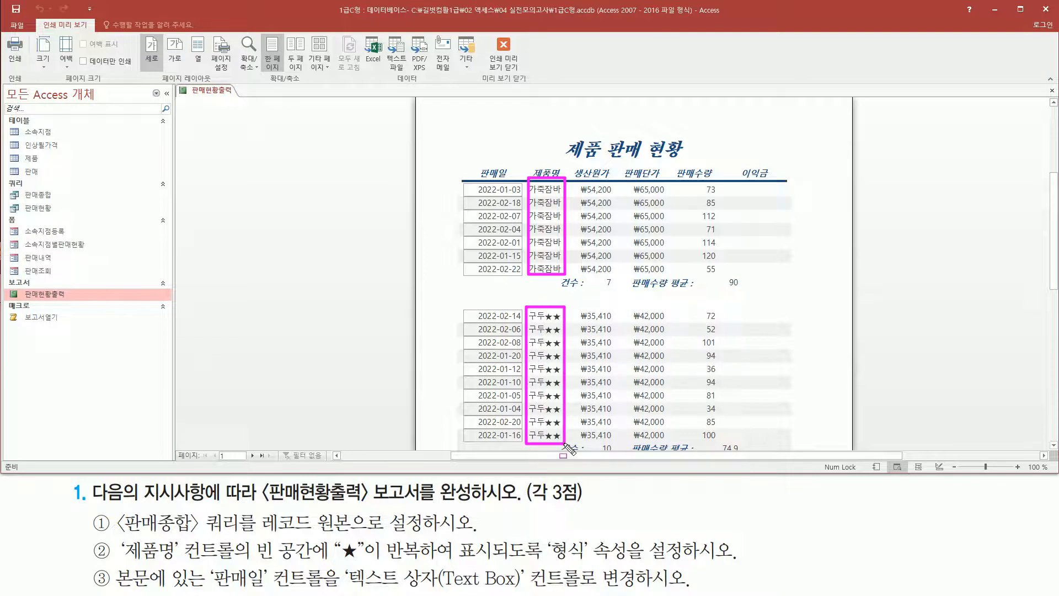
{"action": "key", "text": "Escape"}
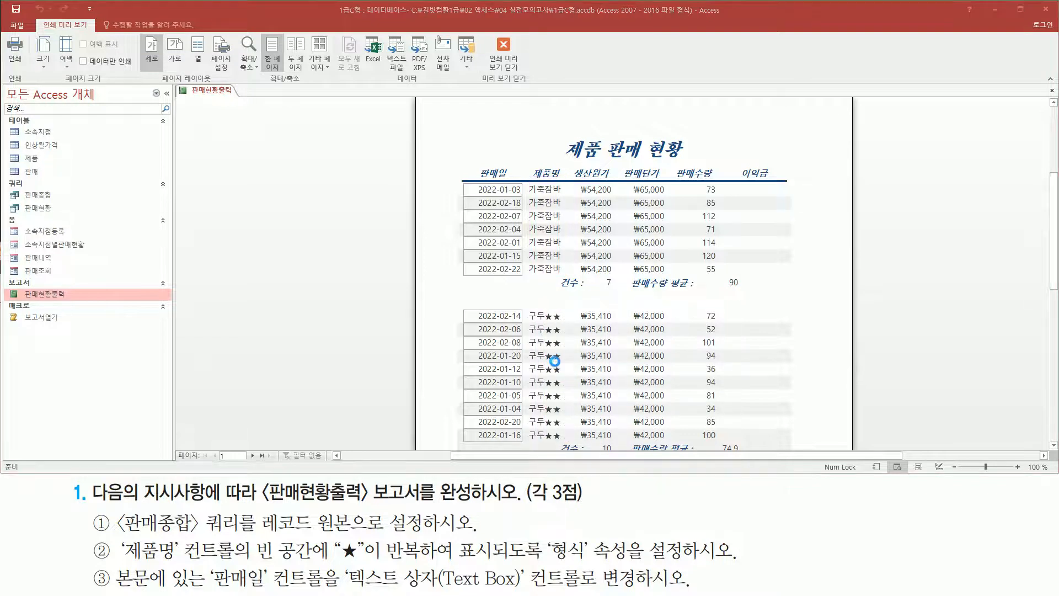
{"action": "scroll", "coordinate": [555, 362], "scroll_direction": "down", "scroll_amount": 3}
{"action": "scroll", "coordinate": [555, 362], "scroll_direction": "down", "scroll_amount": 5}
{"action": "scroll", "coordinate": [557, 356], "scroll_direction": "down", "scroll_amount": 6}
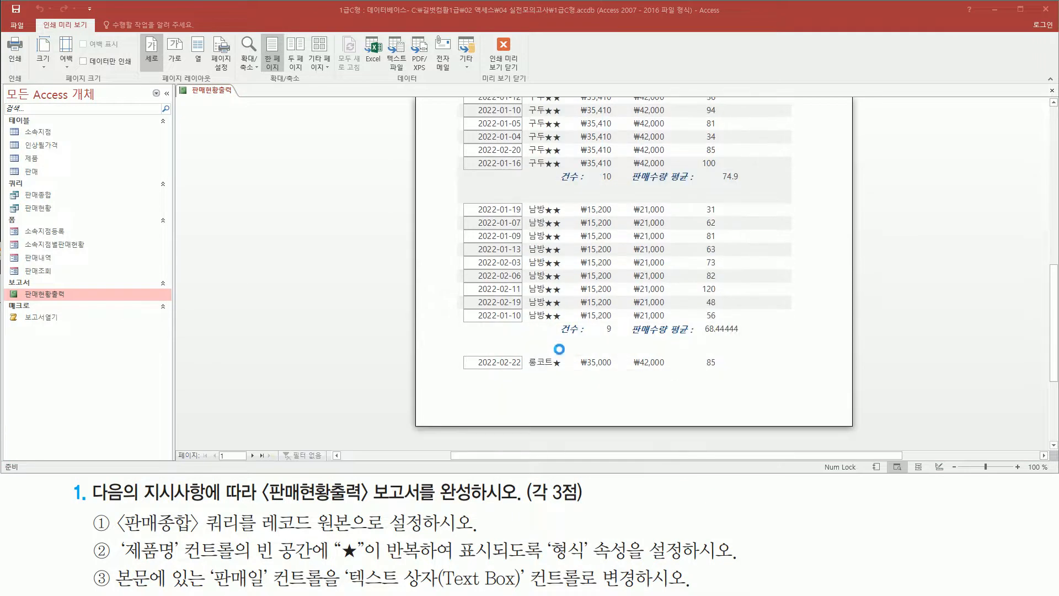
{"action": "mouse_move", "coordinate": [527, 202]}
{"action": "left_mouse_down"}
{"action": "mouse_move", "coordinate": [552, 335]}
{"action": "mouse_move", "coordinate": [565, 326]}
{"action": "left_mouse_up"}
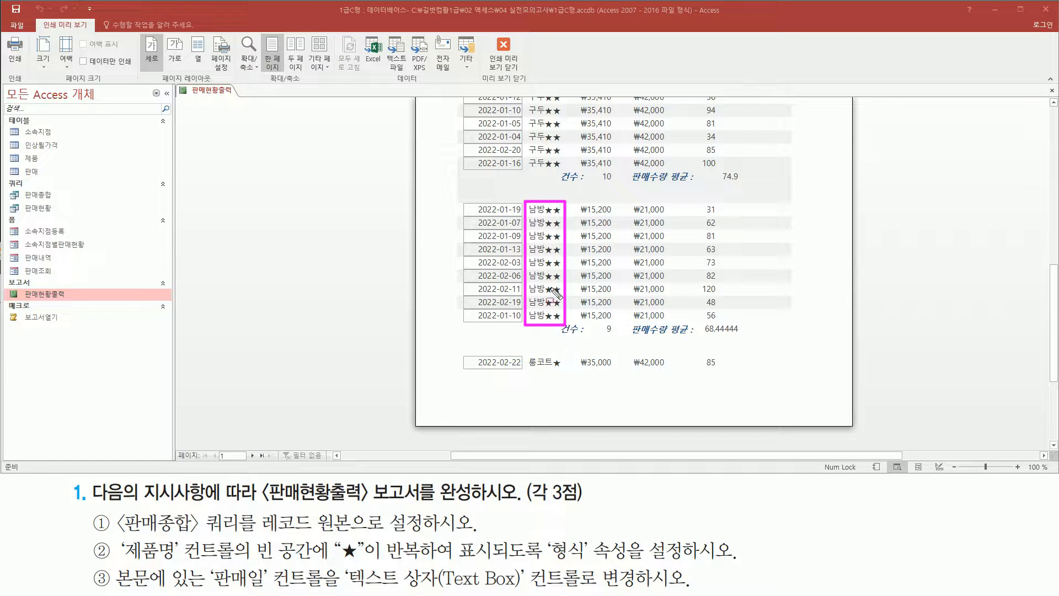
{"action": "left_click_drag", "start_coordinate": [529, 352], "coordinate": [565, 371]}
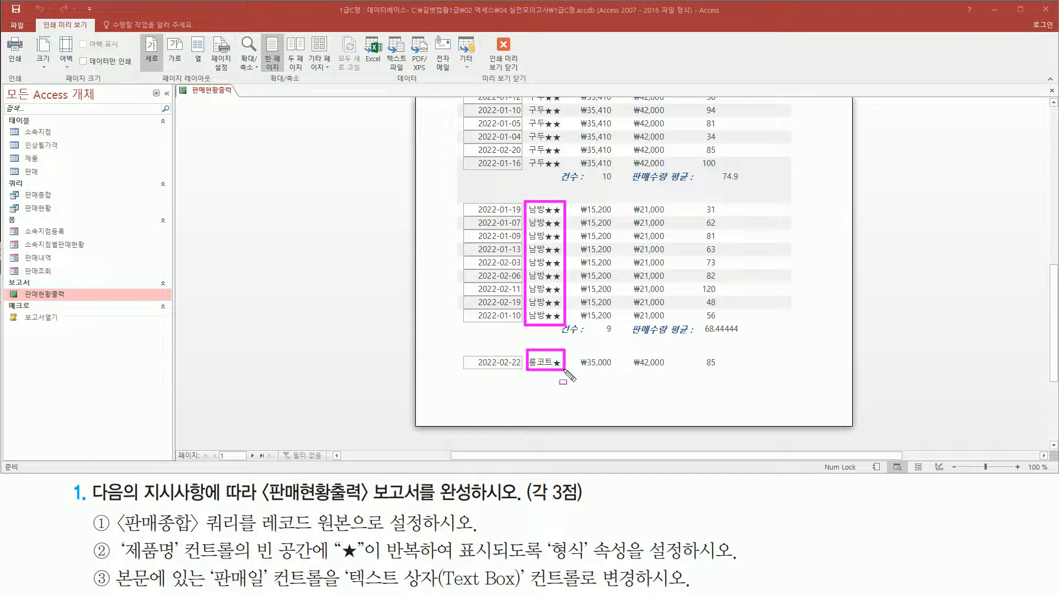
{"action": "key", "text": "Escape"}
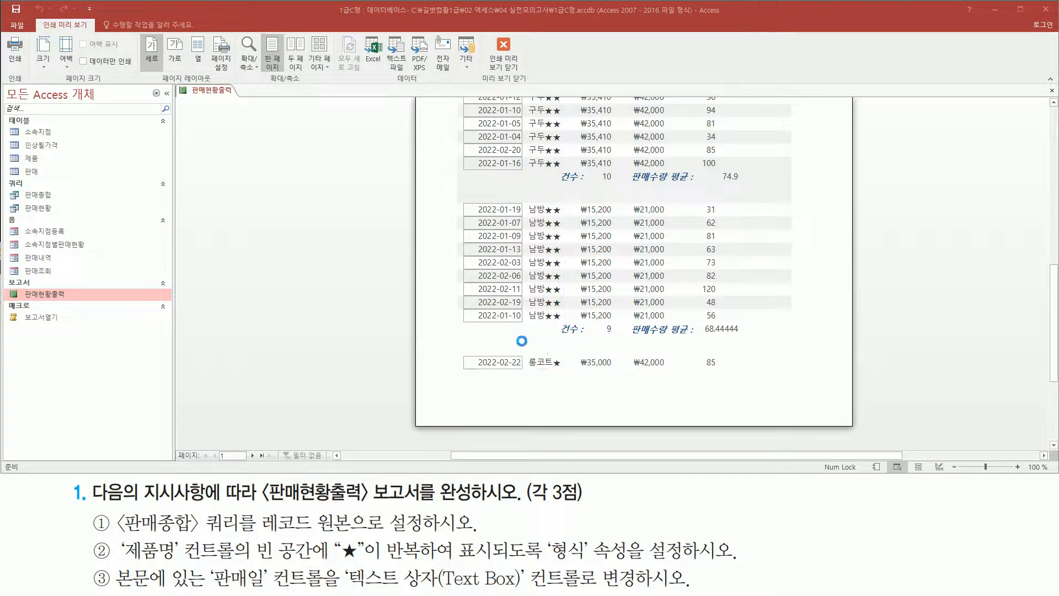
{"action": "scroll", "coordinate": [517, 337], "scroll_direction": "up", "scroll_amount": 5}
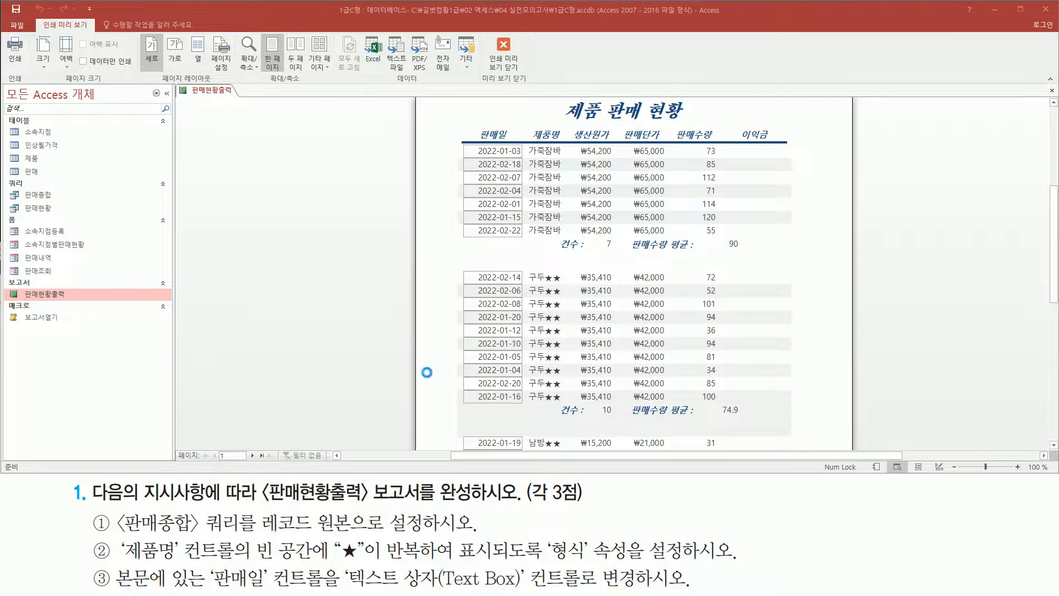
{"action": "mouse_move", "coordinate": [114, 563]}
{"action": "left_mouse_down"}
{"action": "mouse_move", "coordinate": [124, 588]}
{"action": "mouse_move", "coordinate": [340, 589]}
{"action": "left_mouse_up"}
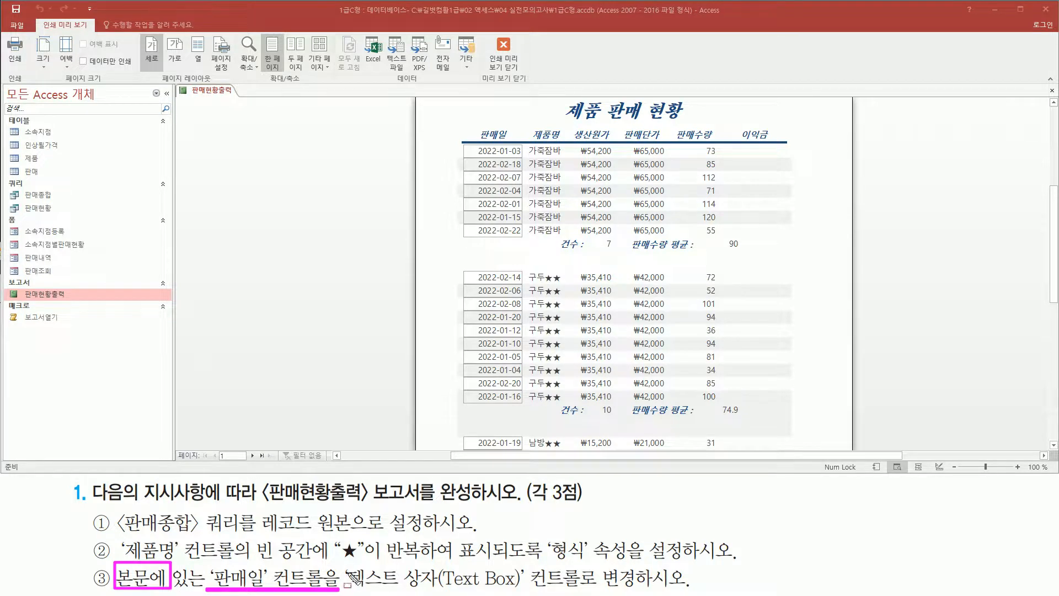
{"action": "mouse_move", "coordinate": [347, 563]}
{"action": "left_mouse_down"}
{"action": "mouse_move", "coordinate": [516, 595]}
{"action": "mouse_move", "coordinate": [641, 590]}
{"action": "left_mouse_up"}
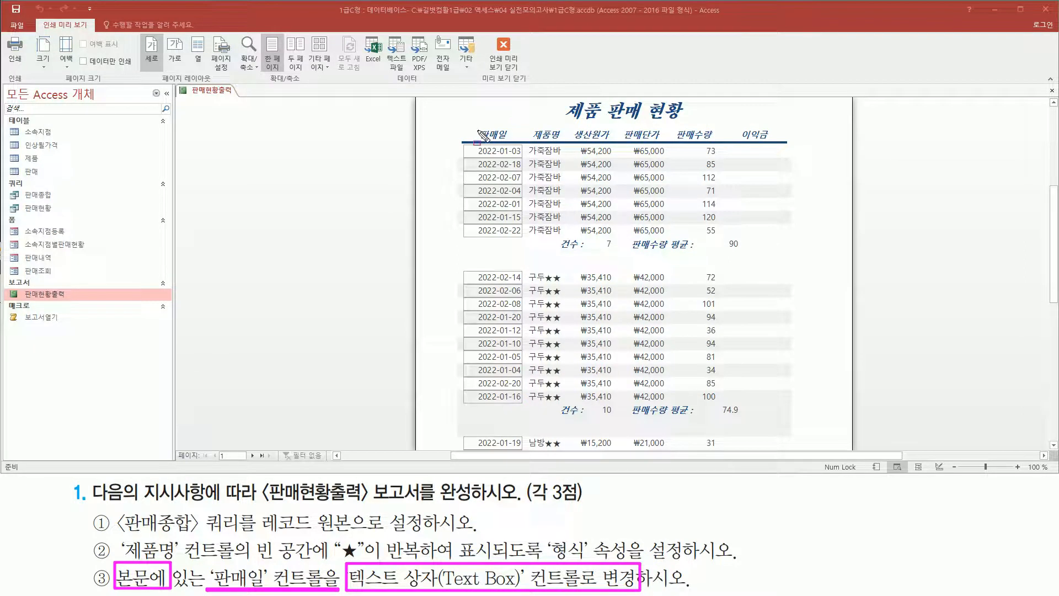
{"action": "mouse_move", "coordinate": [476, 128]}
{"action": "left_mouse_down"}
{"action": "mouse_move", "coordinate": [518, 143]}
{"action": "mouse_move", "coordinate": [524, 237]}
{"action": "left_mouse_up"}
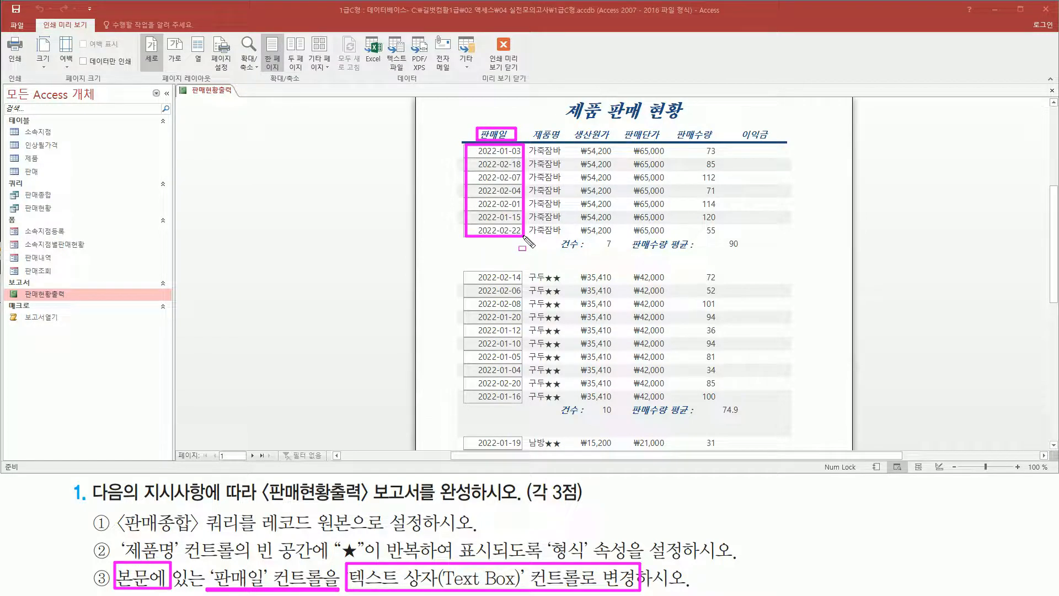
{"action": "key", "text": "Escape"}
Step: Return to Design view and change the 판매일 combo box in the detail section to a text box
{"action": "right_click", "coordinate": [315, 165]}
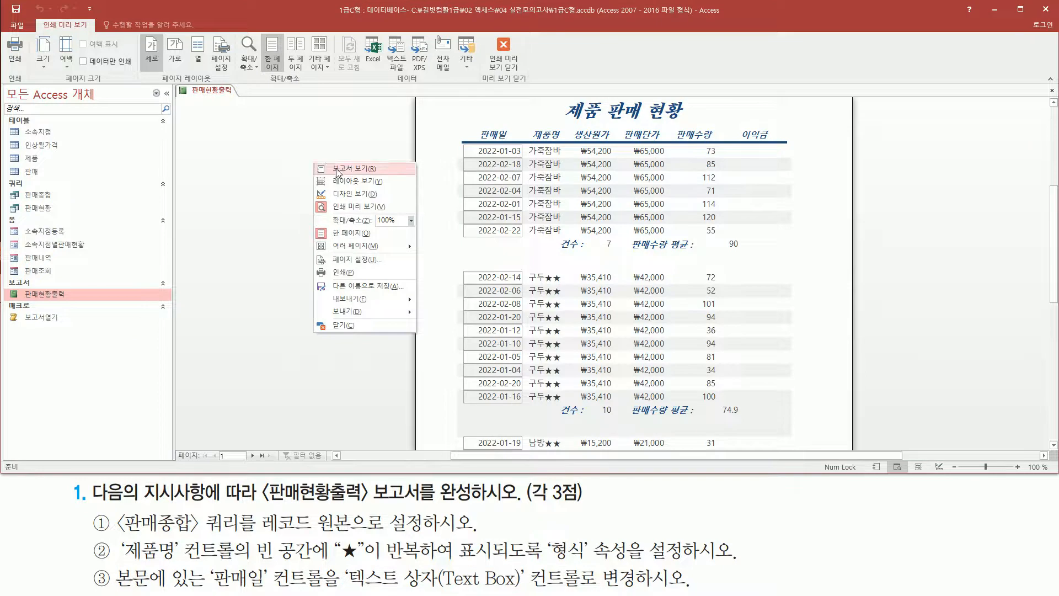
{"action": "left_click", "coordinate": [348, 197]}
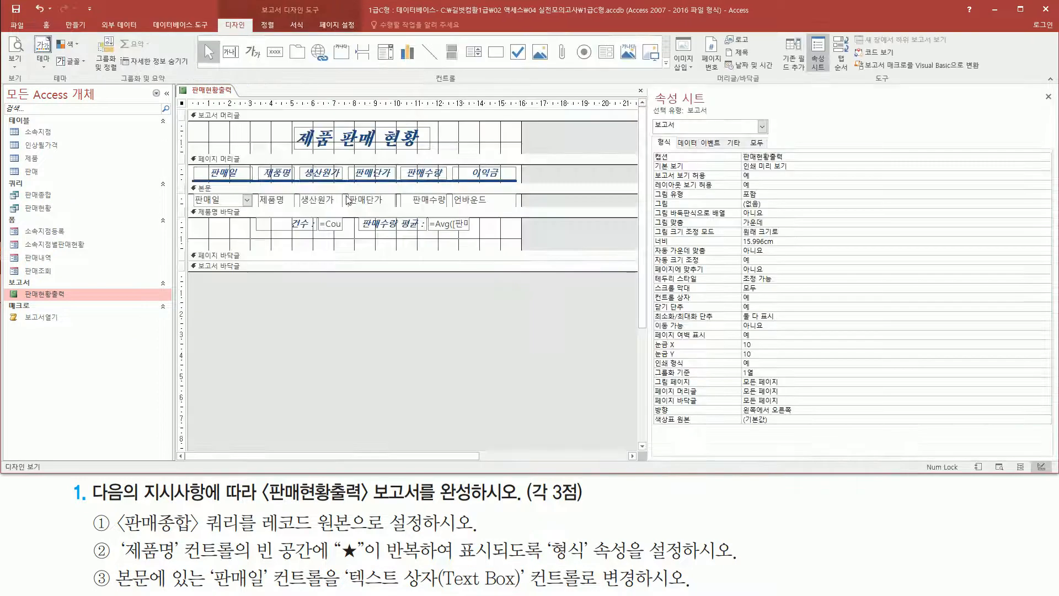
{"action": "left_click", "coordinate": [223, 202]}
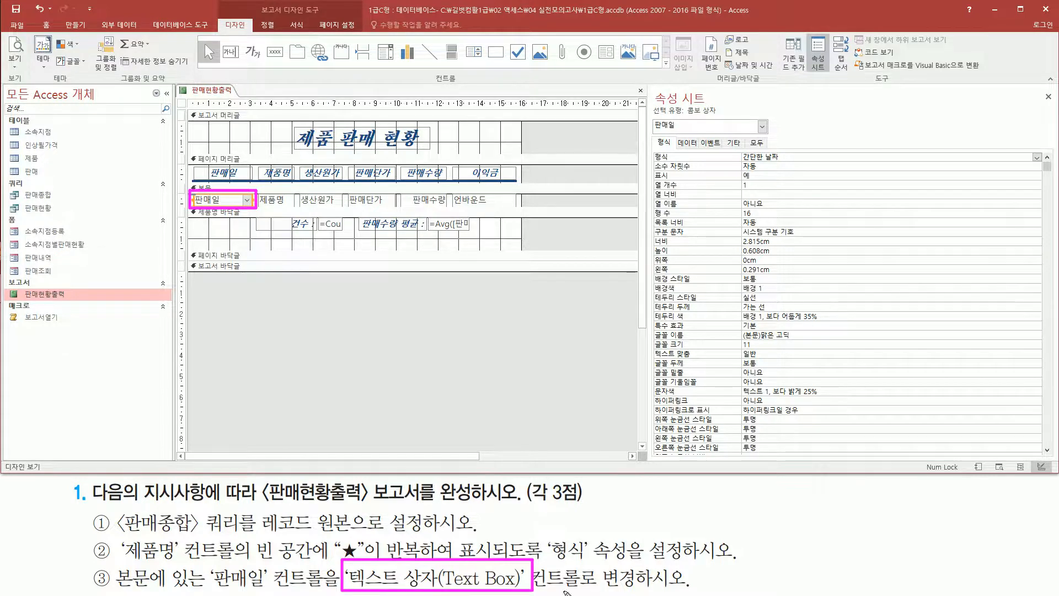
{"action": "right_click", "coordinate": [243, 201]}
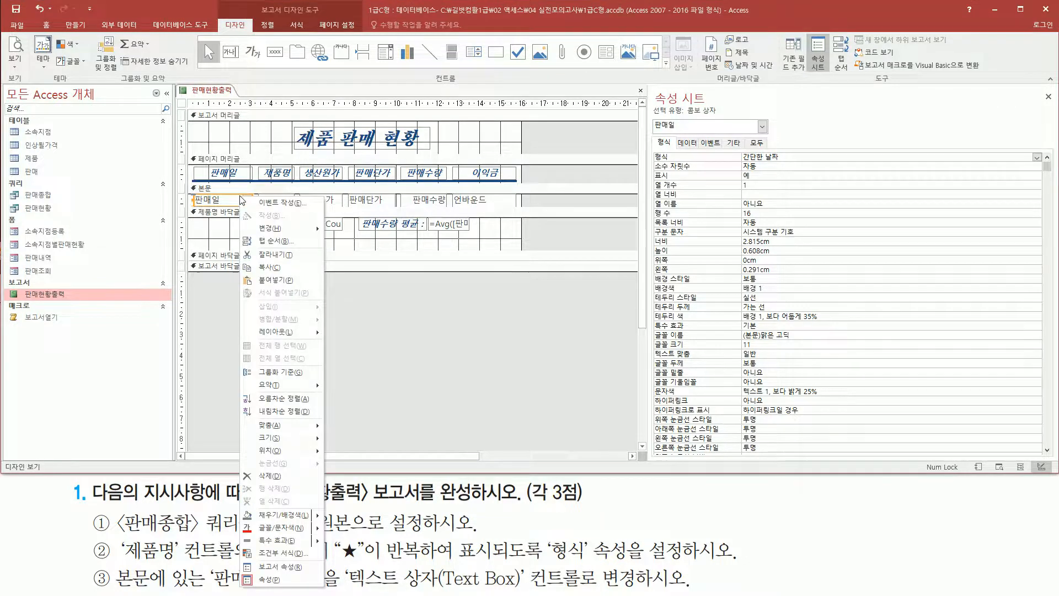
{"action": "mouse_move", "coordinate": [276, 229]}
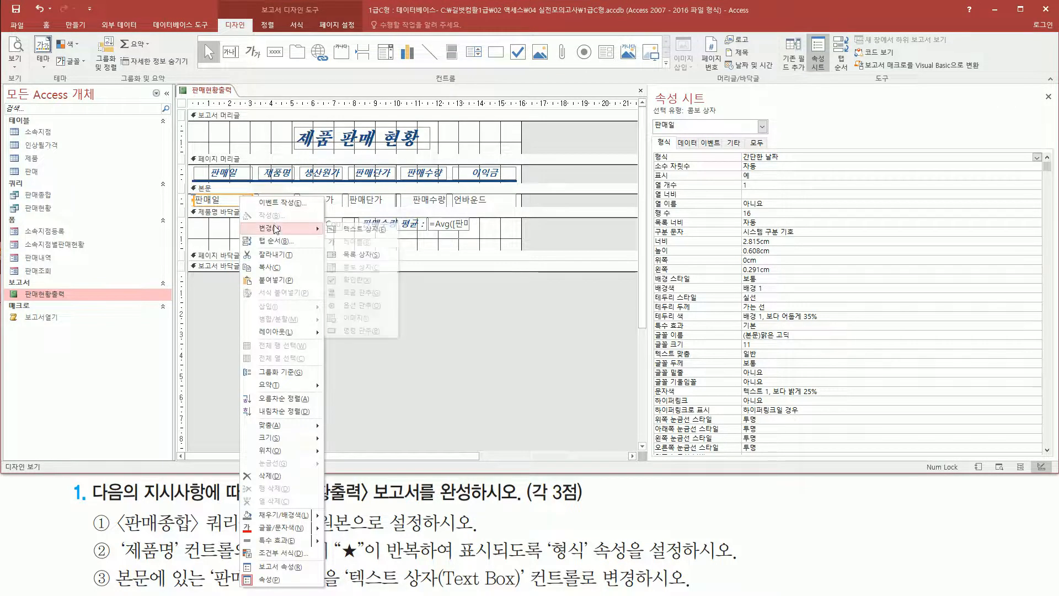
{"action": "left_click", "coordinate": [360, 231]}
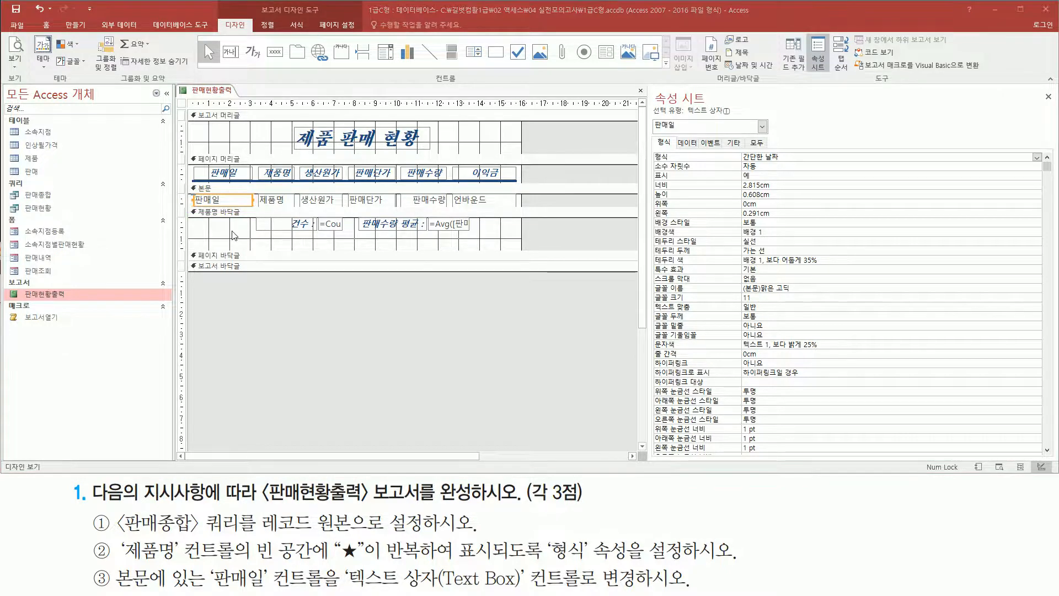
Step: Check the 판매일 column in print preview and return to Design view
{"action": "right_click", "coordinate": [359, 311]}
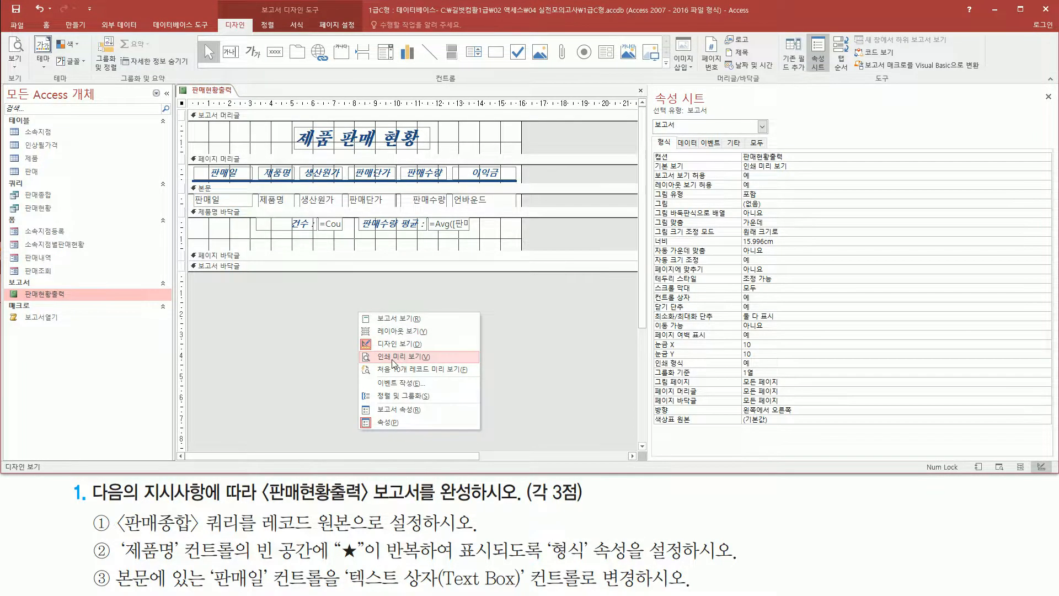
{"action": "left_click", "coordinate": [395, 358]}
{"action": "key", "text": "Escape"}
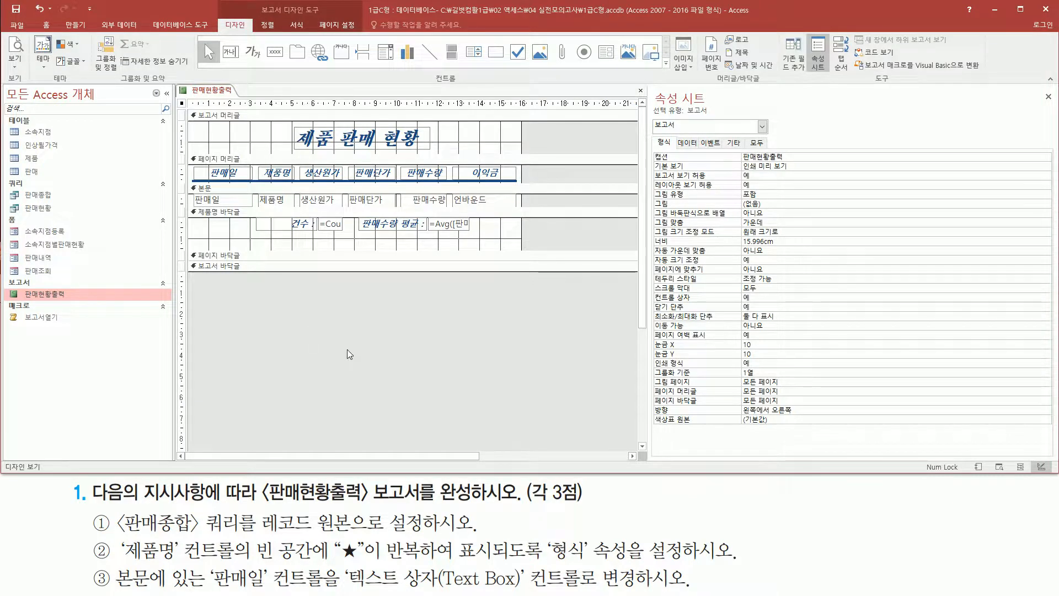
Step: View the control types that the 판매일 text box can be changed to, without choosing one
{"action": "left_click", "coordinate": [250, 203]}
{"action": "right_click", "coordinate": [249, 203]}
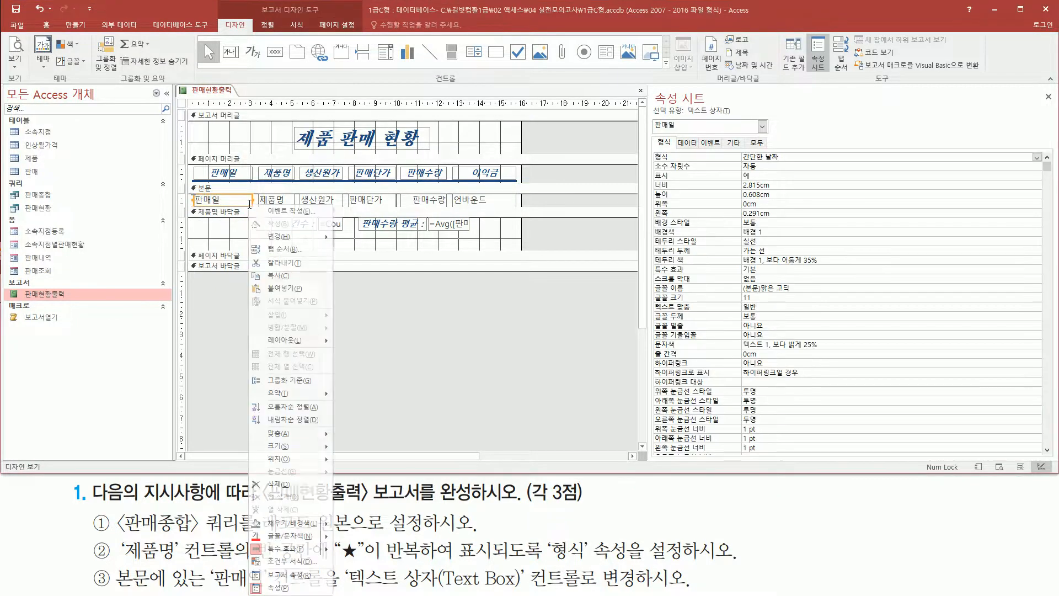
{"action": "mouse_move", "coordinate": [276, 238]}
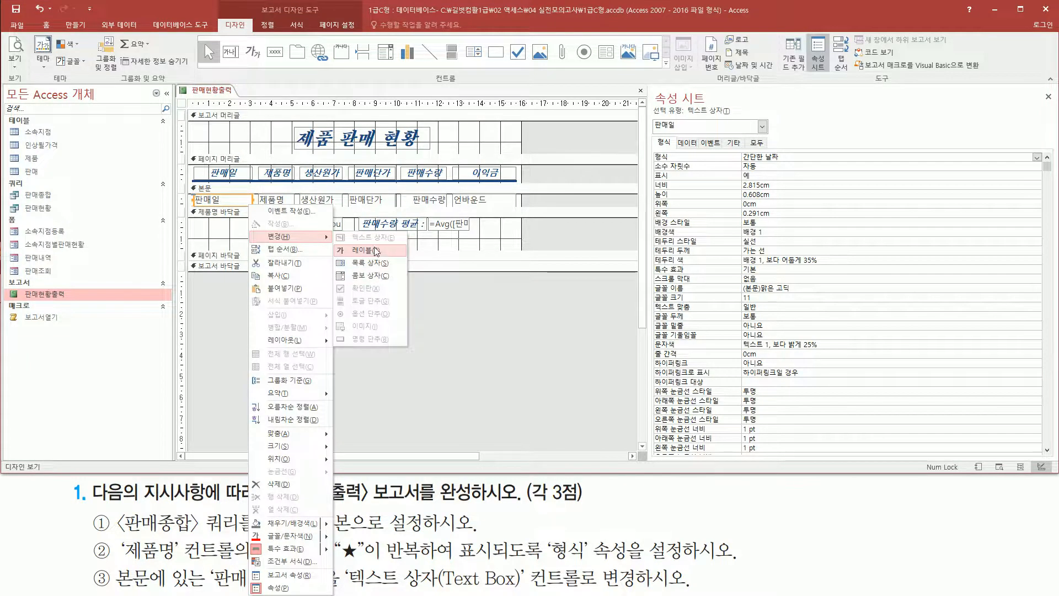
{"action": "left_click", "coordinate": [441, 316]}
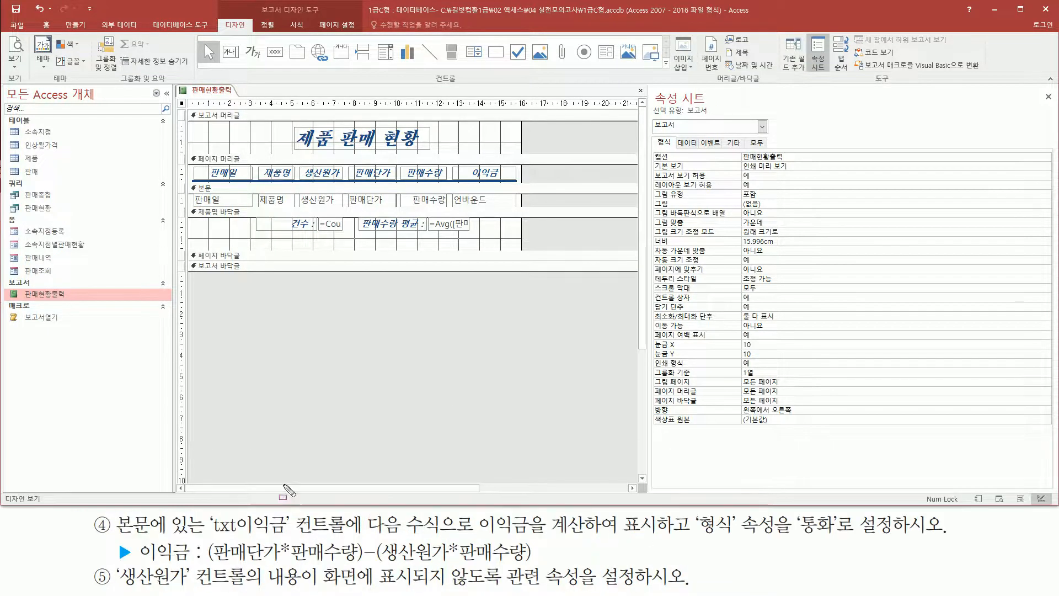
Step: Select the unbound txt이익금 text box in the detail section
{"action": "mouse_move", "coordinate": [114, 511]}
{"action": "left_mouse_down"}
{"action": "mouse_move", "coordinate": [168, 532]}
{"action": "mouse_move", "coordinate": [155, 538]}
{"action": "left_mouse_up"}
{"action": "mouse_move", "coordinate": [188, 179]}
{"action": "left_mouse_down"}
{"action": "mouse_move", "coordinate": [197, 213]}
{"action": "mouse_move", "coordinate": [523, 215]}
{"action": "left_mouse_up"}
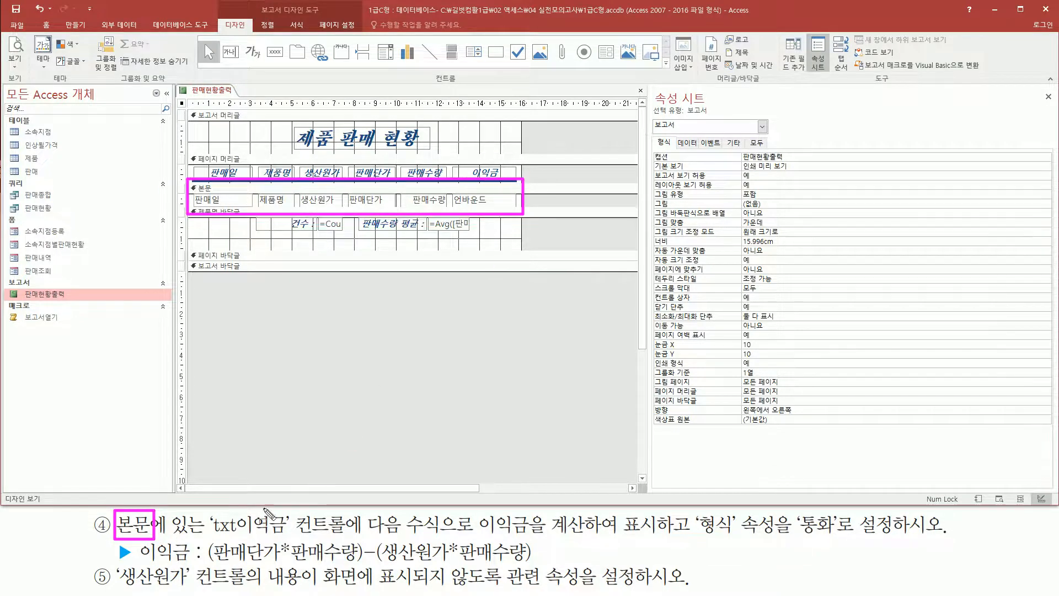
{"action": "left_click_drag", "start_coordinate": [203, 536], "coordinate": [356, 536]}
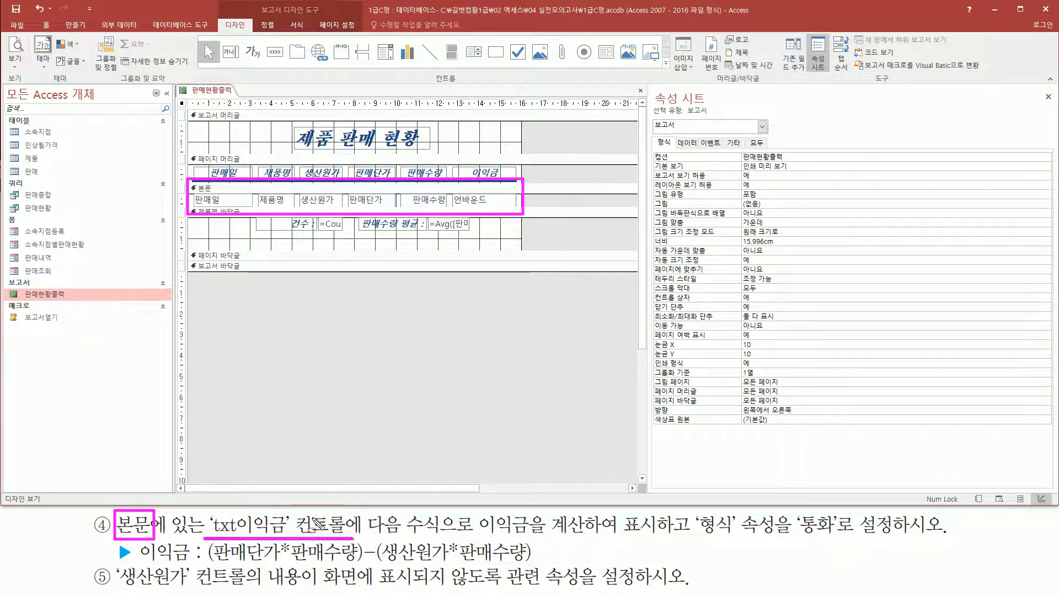
{"action": "mouse_move", "coordinate": [473, 164]}
{"action": "left_mouse_down"}
{"action": "mouse_move", "coordinate": [501, 179]}
{"action": "mouse_move", "coordinate": [522, 210]}
{"action": "left_mouse_up"}
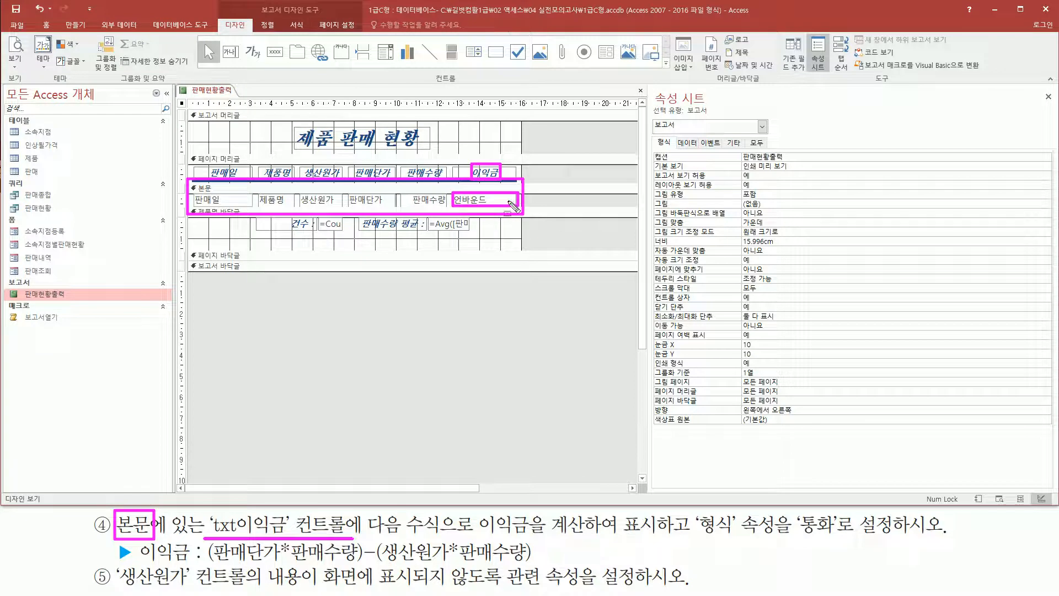
{"action": "left_click", "coordinate": [508, 201]}
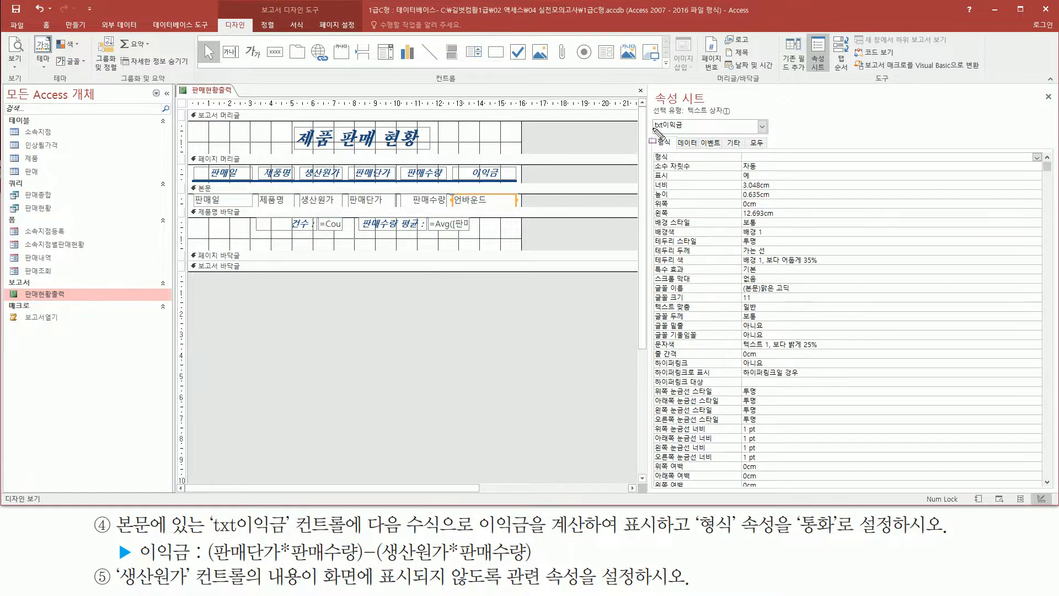
{"action": "mouse_move", "coordinate": [650, 142]}
{"action": "left_mouse_down"}
{"action": "mouse_move", "coordinate": [685, 131]}
{"action": "mouse_move", "coordinate": [677, 150]}
{"action": "left_mouse_up"}
{"action": "mouse_move", "coordinate": [473, 551]}
{"action": "left_mouse_down"}
{"action": "mouse_move", "coordinate": [511, 536]}
{"action": "mouse_move", "coordinate": [894, 543]}
{"action": "left_mouse_up"}
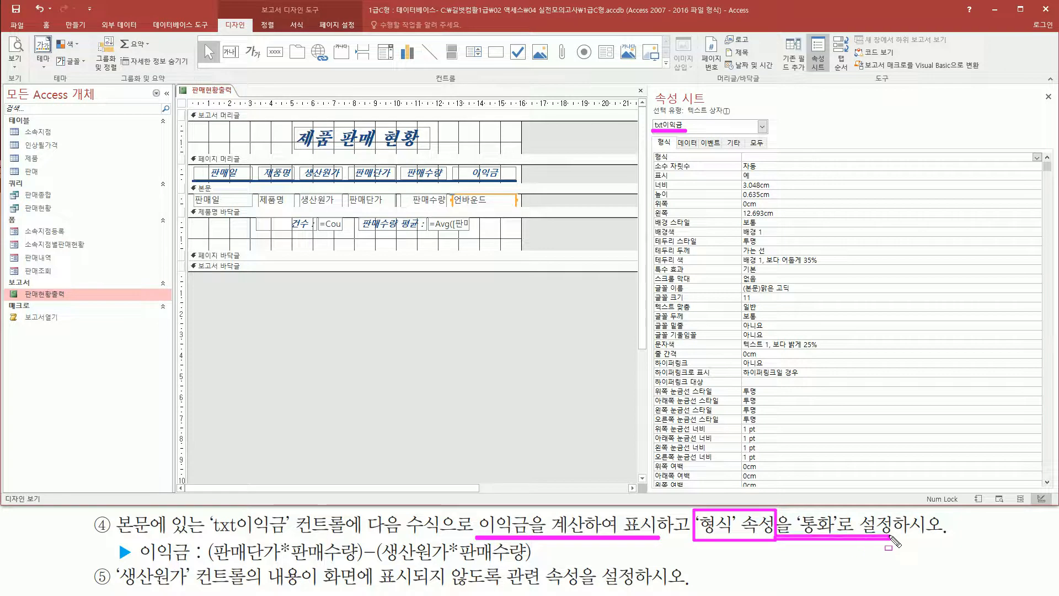
{"action": "left_click", "coordinate": [226, 568]}
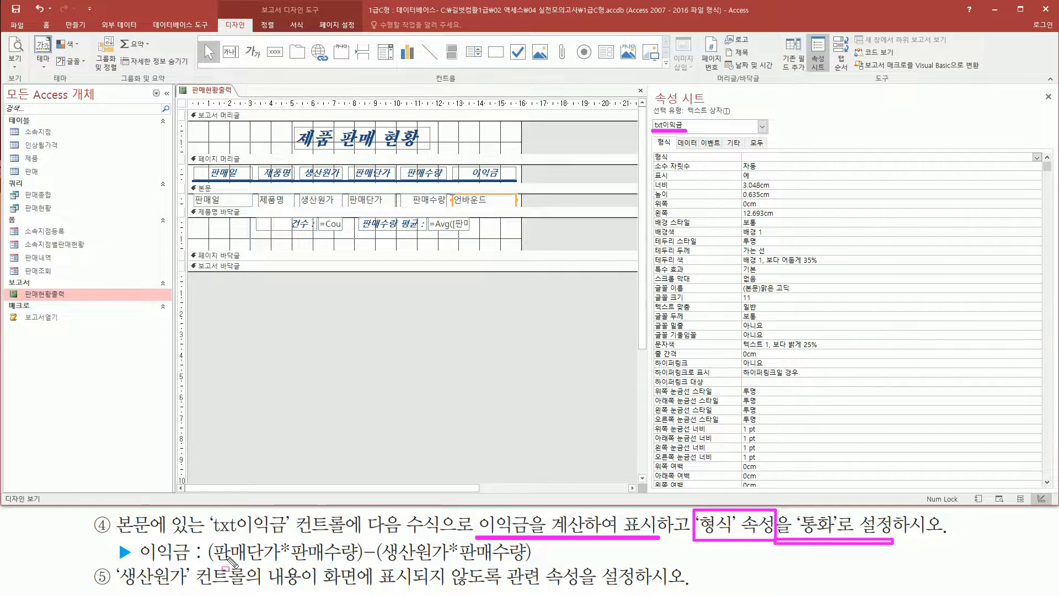
{"action": "mouse_move", "coordinate": [203, 537]}
{"action": "left_mouse_down"}
{"action": "mouse_move", "coordinate": [430, 569]}
{"action": "mouse_move", "coordinate": [539, 567]}
{"action": "left_mouse_up"}
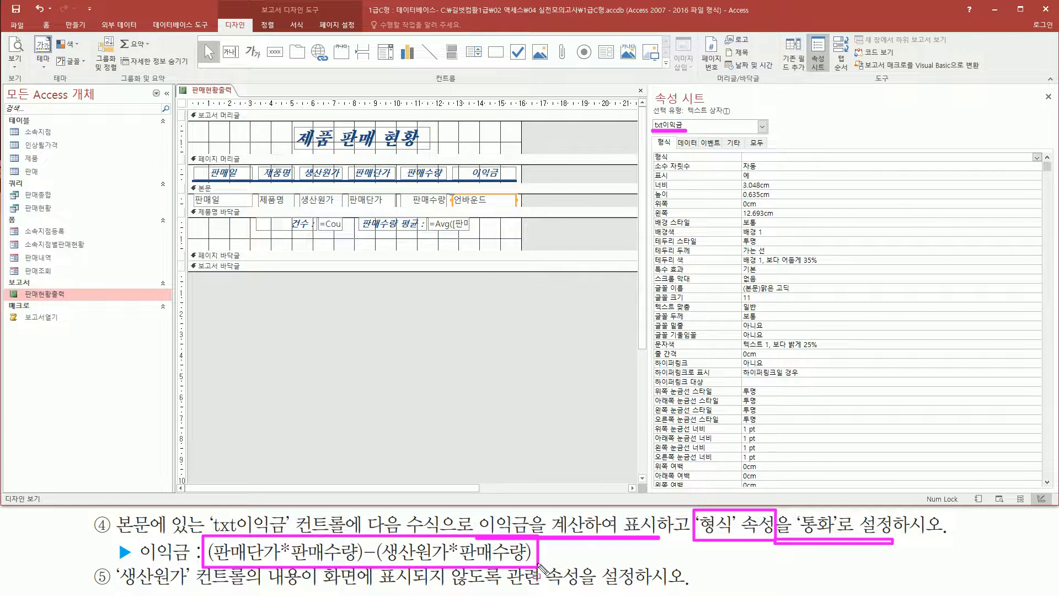
{"action": "key", "text": "e"}
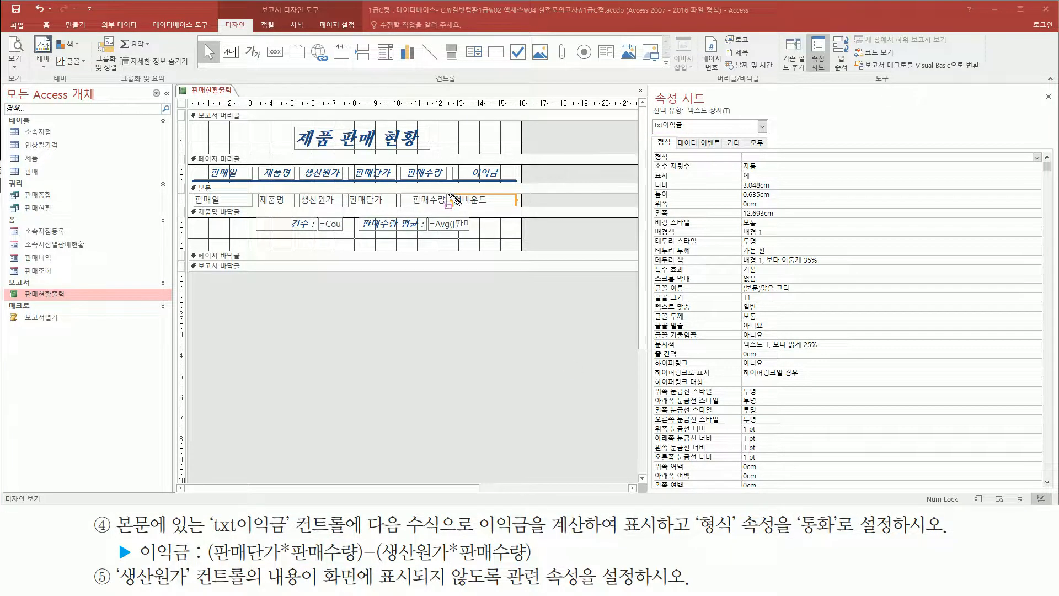
{"action": "left_click_drag", "start_coordinate": [447, 191], "coordinate": [526, 207]}
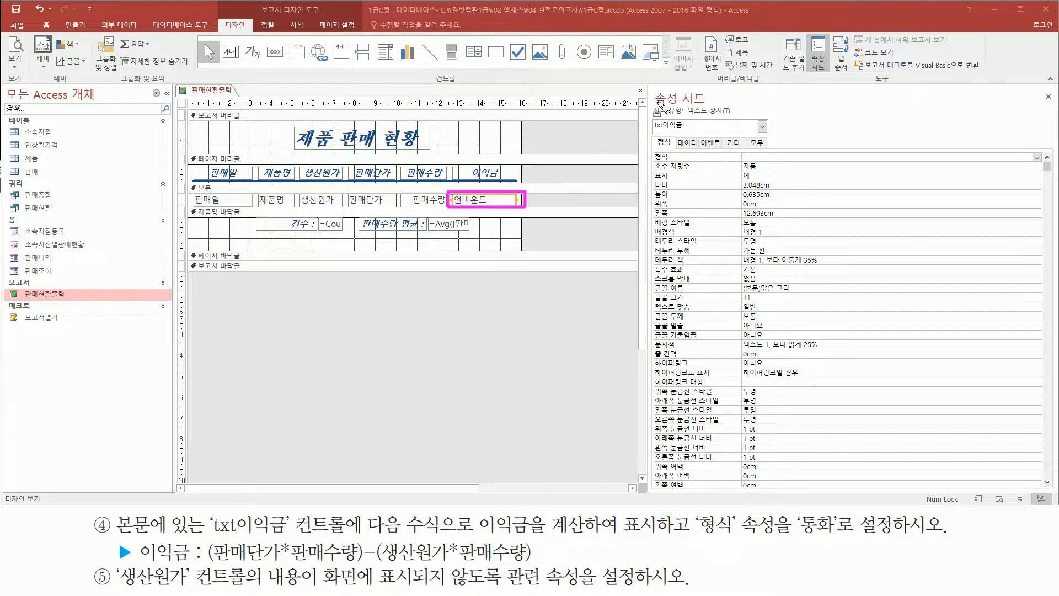
{"action": "mouse_move", "coordinate": [652, 84]}
{"action": "left_mouse_down"}
{"action": "mouse_move", "coordinate": [716, 107]}
{"action": "mouse_move", "coordinate": [702, 147]}
{"action": "left_mouse_up"}
{"action": "key", "text": "Escape"}
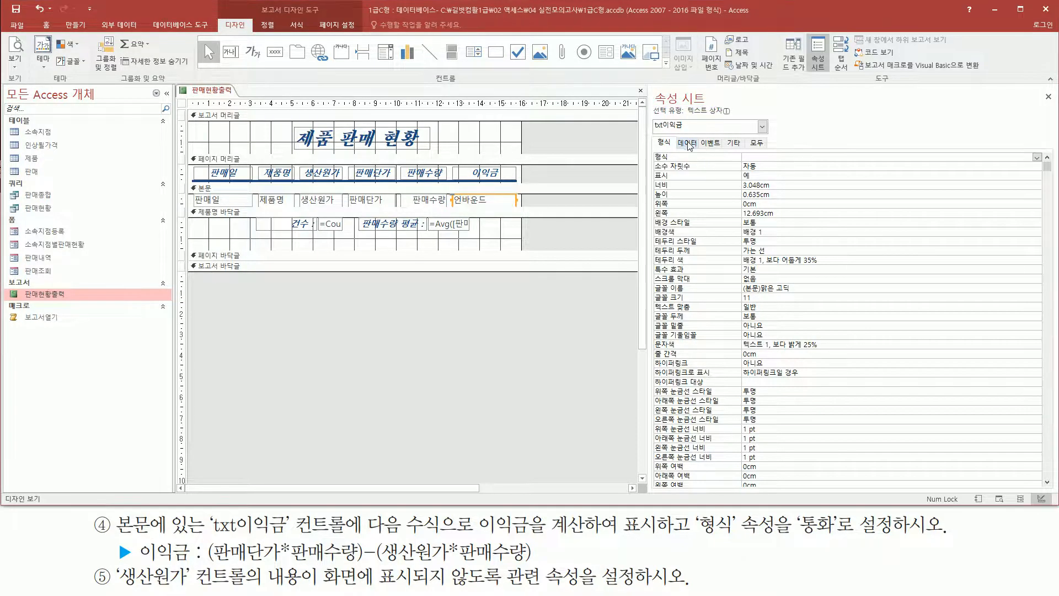
Step: Show the data properties of txt이익금 and start the profit expression in the memo with =([판매단가]*[판매수량])
{"action": "left_click", "coordinate": [688, 143]}
{"action": "mouse_move", "coordinate": [653, 149]}
{"action": "left_mouse_down"}
{"action": "mouse_move", "coordinate": [669, 165]}
{"action": "mouse_move", "coordinate": [1002, 164]}
{"action": "left_mouse_up"}
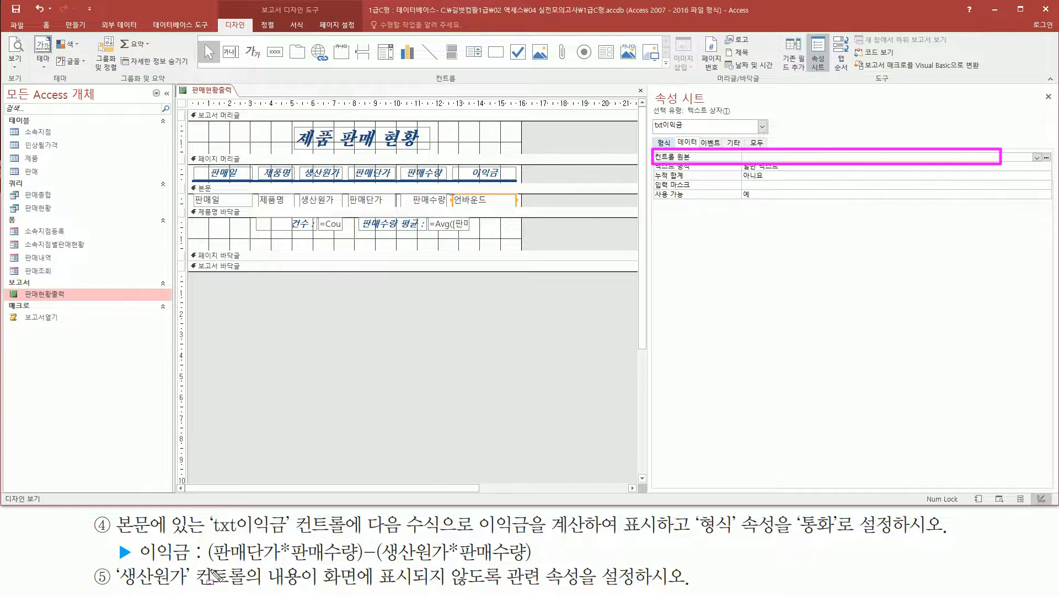
{"action": "left_click_drag", "start_coordinate": [203, 564], "coordinate": [534, 563]}
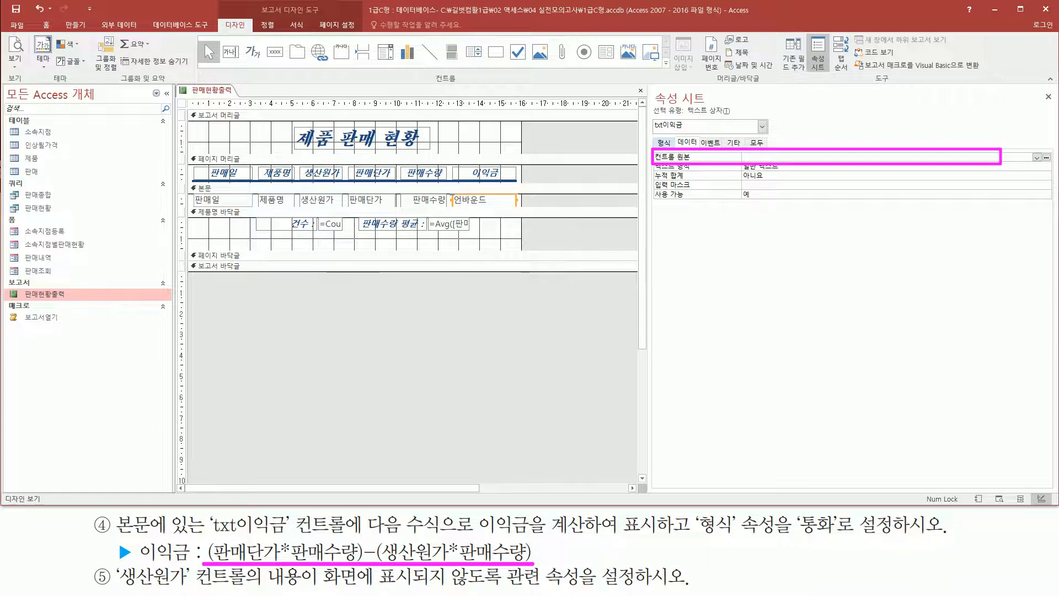
{"action": "key", "text": "Escape"}
{"action": "type", "text": "="}
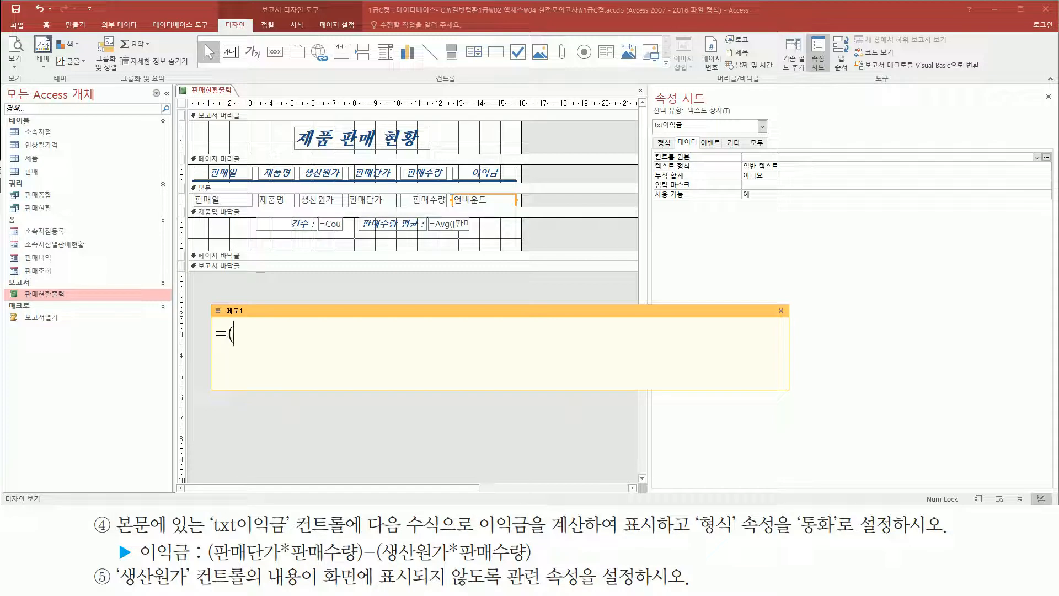
{"action": "type", "text": "([vksa"}
{"action": "key", "text": "BackSpace"}
{"action": "type", "text": "ㅍ"}
{"action": "key", "text": "BackSpace"}
{"action": "type", "text": "판매단"}
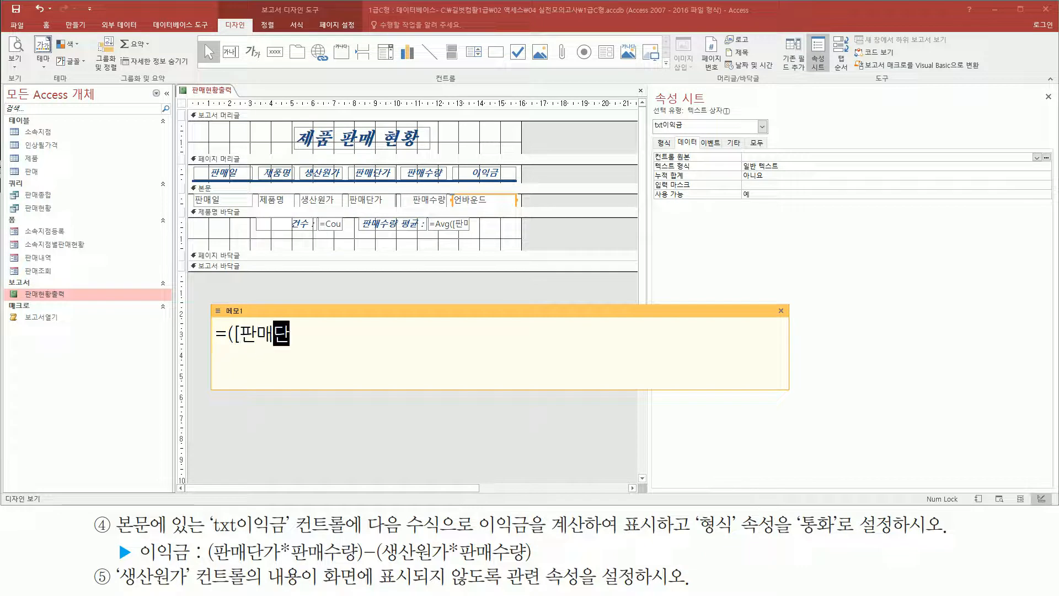
{"action": "type", "text": "가]*["}
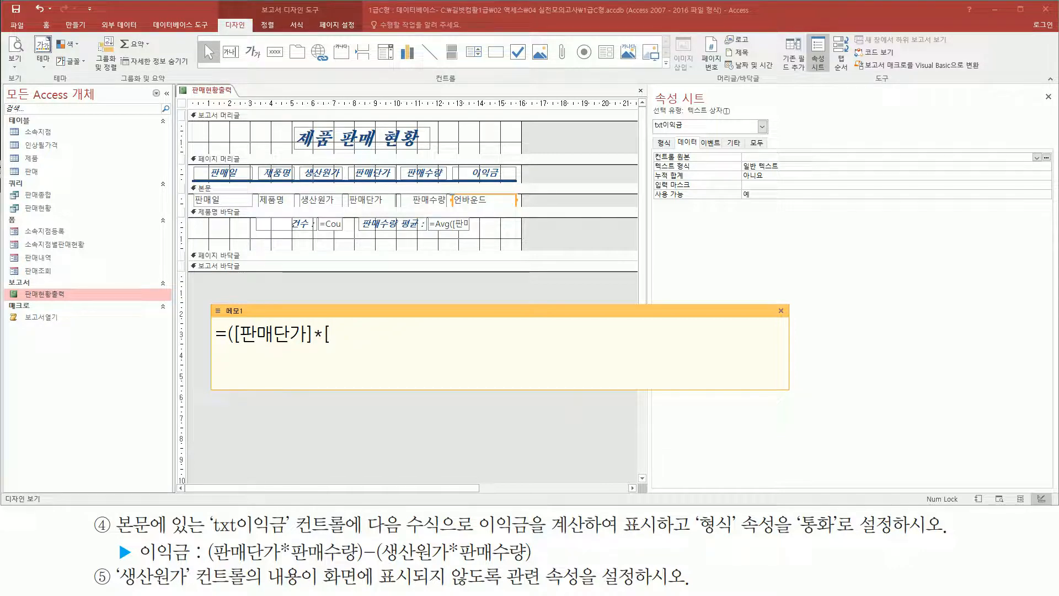
{"action": "type", "text": "판매수량]"}
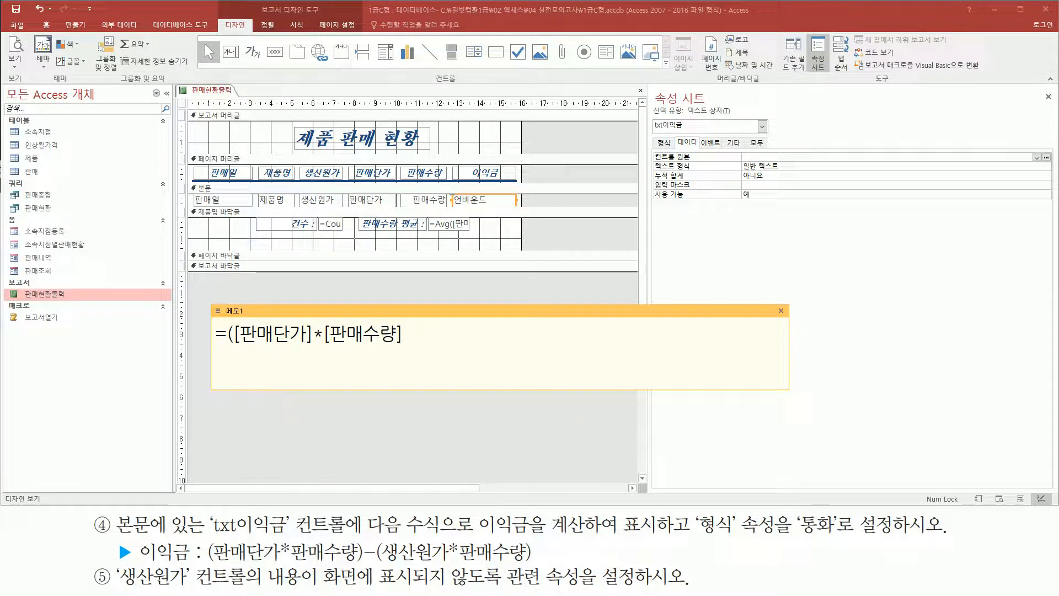
{"action": "type", "text": ")"}
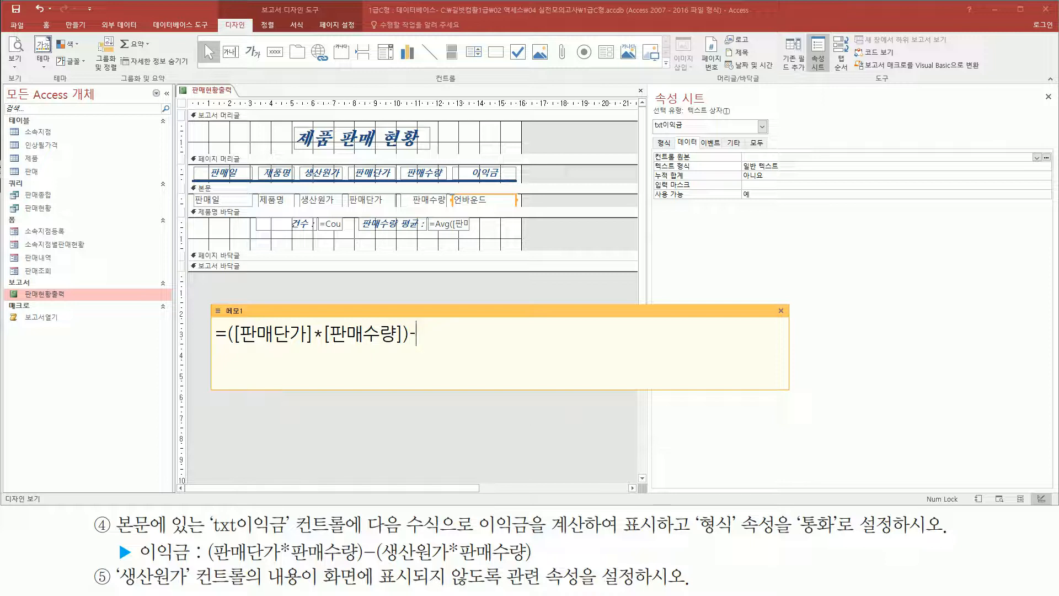
Step: Append -([생산원가]*[판매수량]) to the memo expression and copy the whole expression into the 컨트롤 원본 property of txt이익금
{"action": "type", "text": "-([생산원가"}
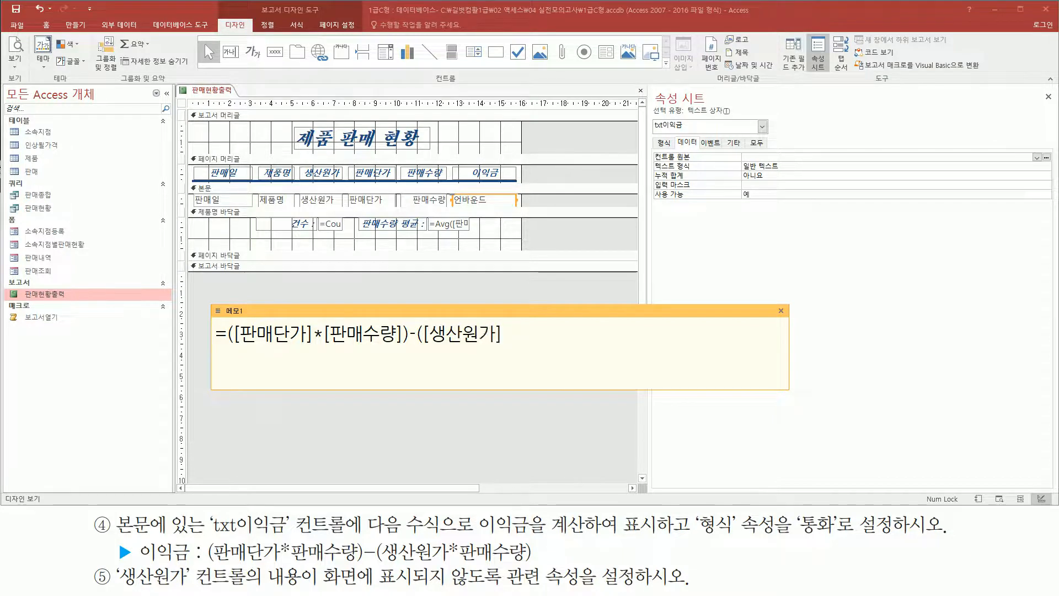
{"action": "type", "text": "*"}
{"action": "type", "text": "[판"}
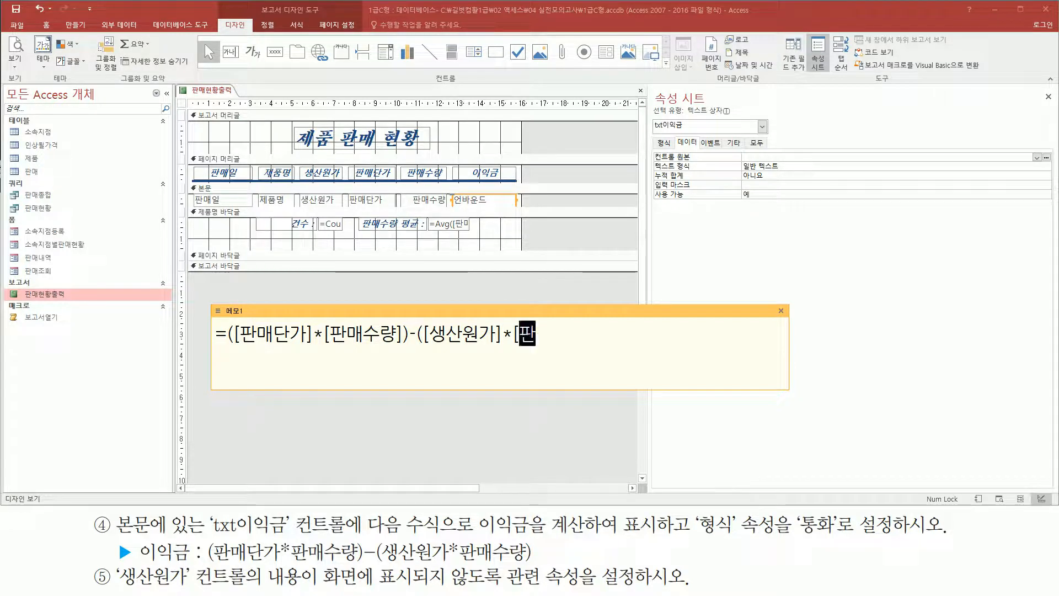
{"action": "type", "text": "맷수량]"}
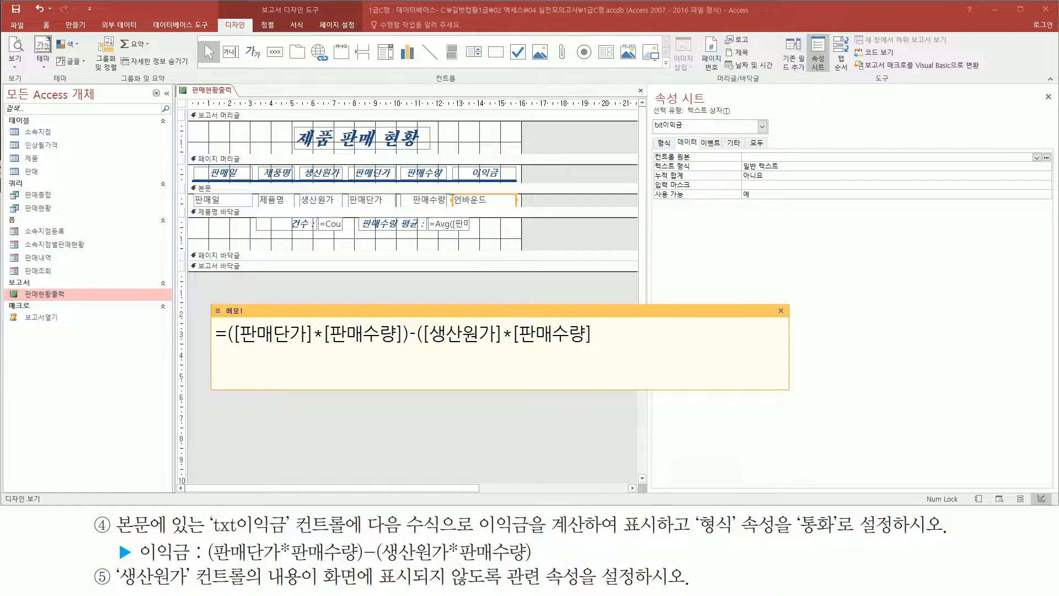
{"action": "type", "text": ")"}
{"action": "key", "text": "ctrl+a"}
{"action": "key", "text": "ctrl+c"}
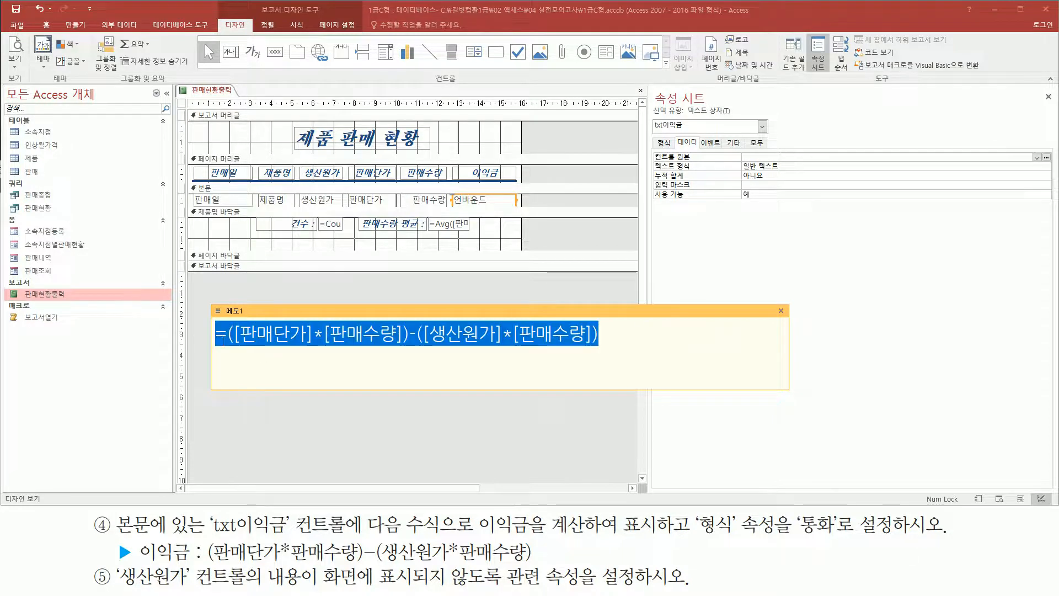
{"action": "left_click", "coordinate": [662, 326]}
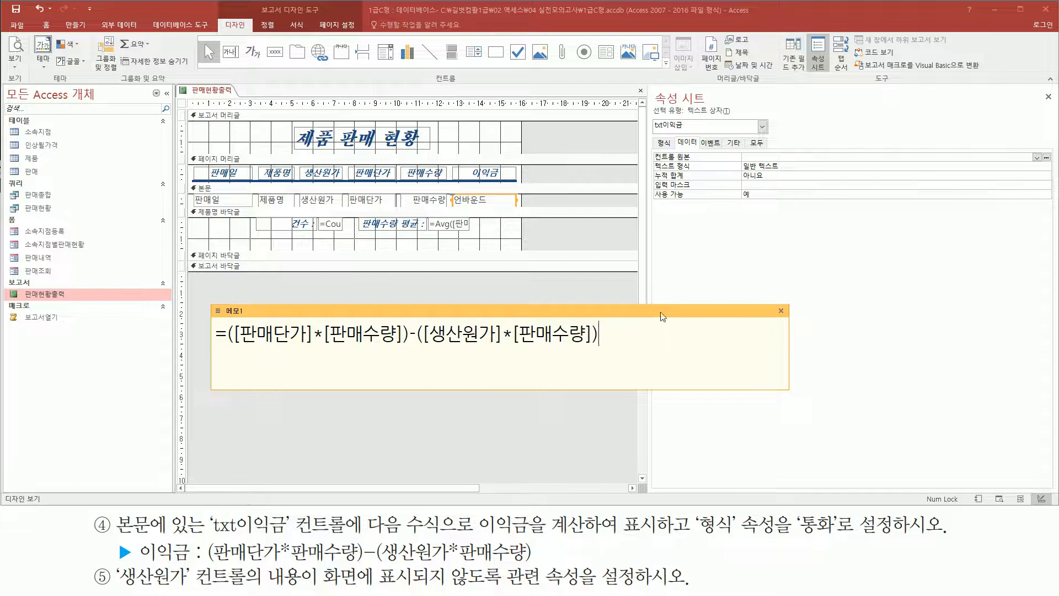
{"action": "left_click", "coordinate": [765, 156]}
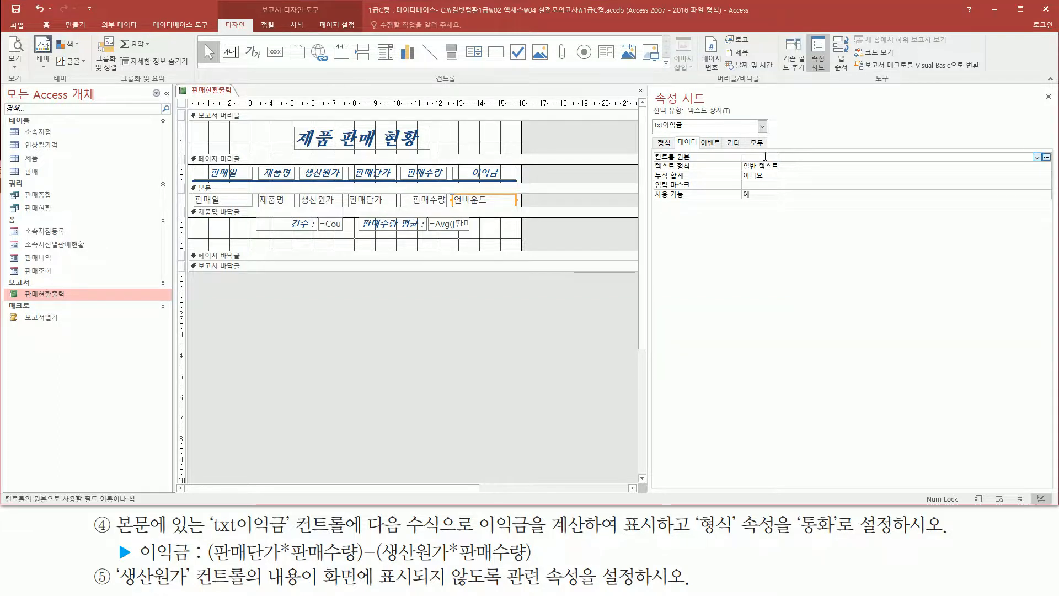
{"action": "key", "text": "ctrl+v"}
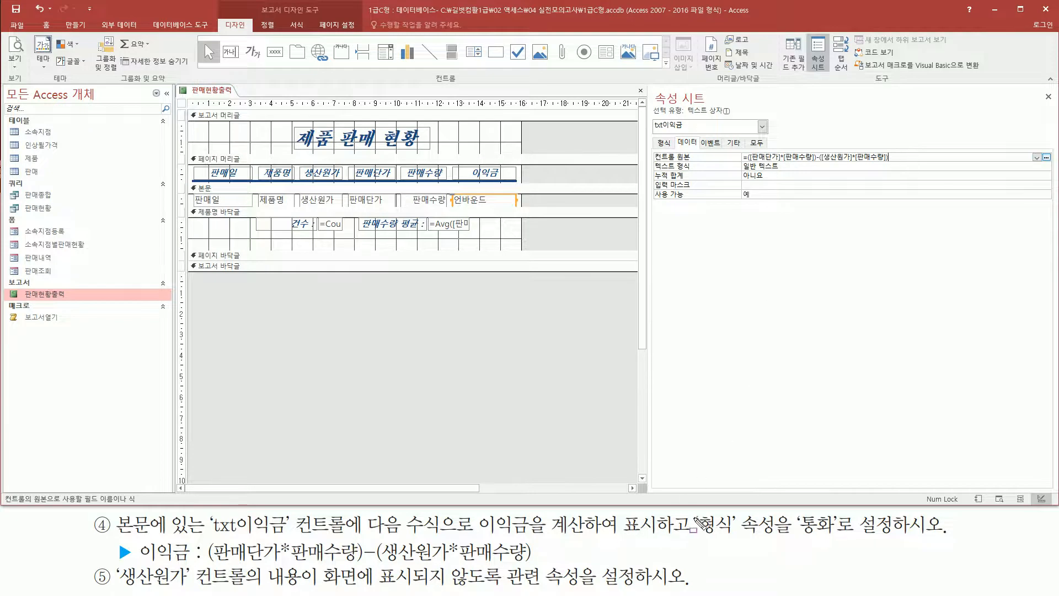
Step: Set the 형식 property of the txt이익금 text box to 통화
{"action": "mouse_move", "coordinate": [687, 509]}
{"action": "left_mouse_down"}
{"action": "mouse_move", "coordinate": [687, 553]}
{"action": "mouse_move", "coordinate": [756, 537]}
{"action": "mouse_move", "coordinate": [840, 545]}
{"action": "left_mouse_up"}
{"action": "left_click_drag", "start_coordinate": [654, 137], "coordinate": [674, 150]}
{"action": "key", "text": "Escape"}
{"action": "left_click", "coordinate": [665, 143]}
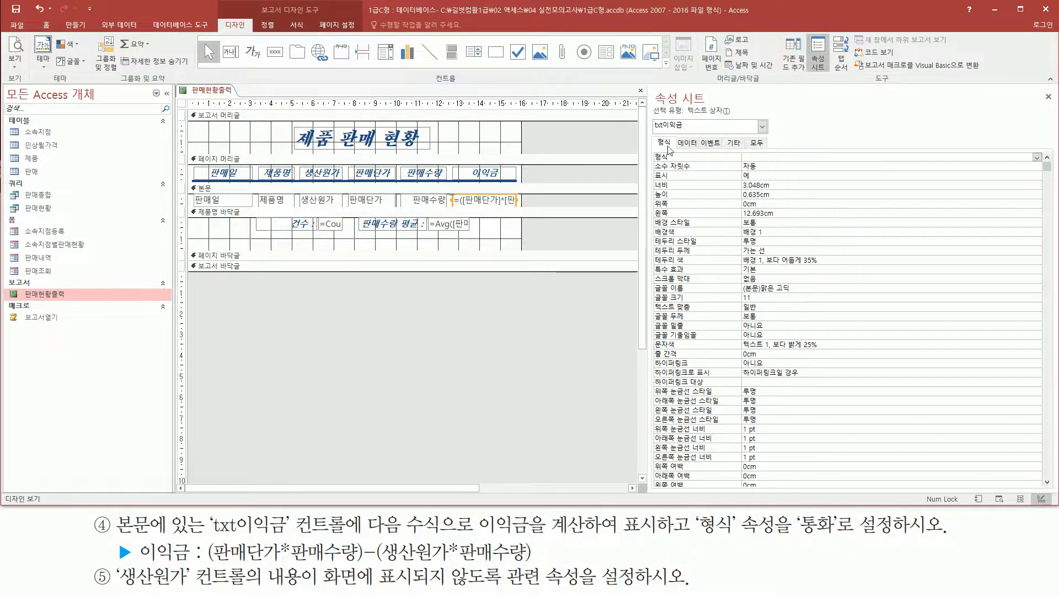
{"action": "mouse_move", "coordinate": [652, 150]}
{"action": "left_mouse_down"}
{"action": "mouse_move", "coordinate": [773, 165]}
{"action": "mouse_move", "coordinate": [1045, 167]}
{"action": "left_mouse_up"}
{"action": "key", "text": "Escape"}
{"action": "left_click", "coordinate": [1038, 158]}
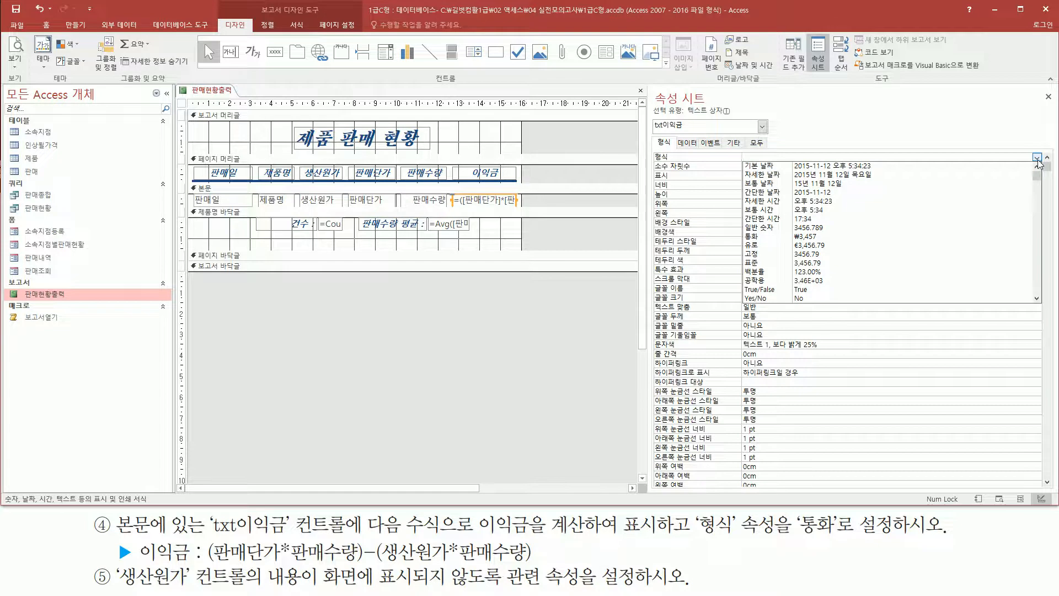
{"action": "left_click", "coordinate": [873, 239]}
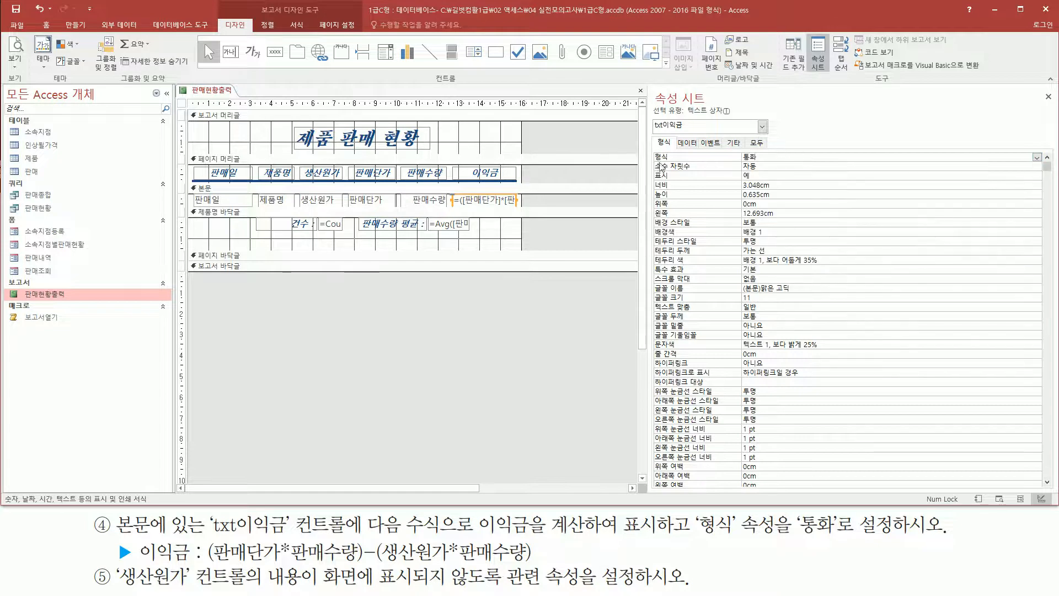
{"action": "mouse_move", "coordinate": [645, 163]}
{"action": "left_mouse_down"}
{"action": "mouse_move", "coordinate": [767, 175]}
{"action": "mouse_move", "coordinate": [772, 149]}
{"action": "left_mouse_up"}
{"action": "key", "text": "Escape"}
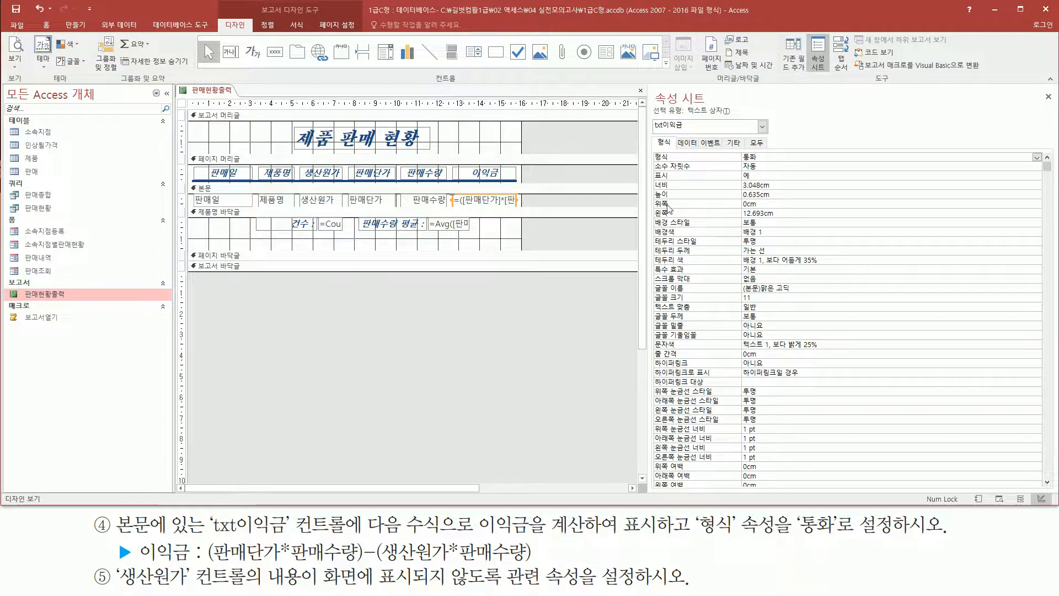
Step: Open the report in print preview and check the calculated amounts in the 이익금 column
{"action": "left_click", "coordinate": [437, 319]}
{"action": "right_click", "coordinate": [449, 306]}
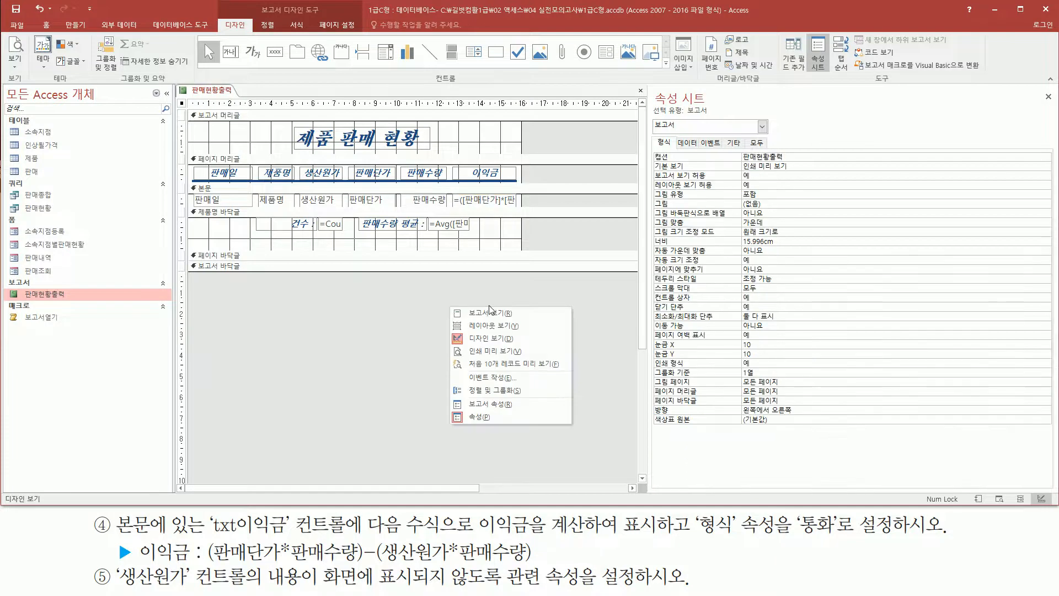
{"action": "left_click", "coordinate": [479, 352]}
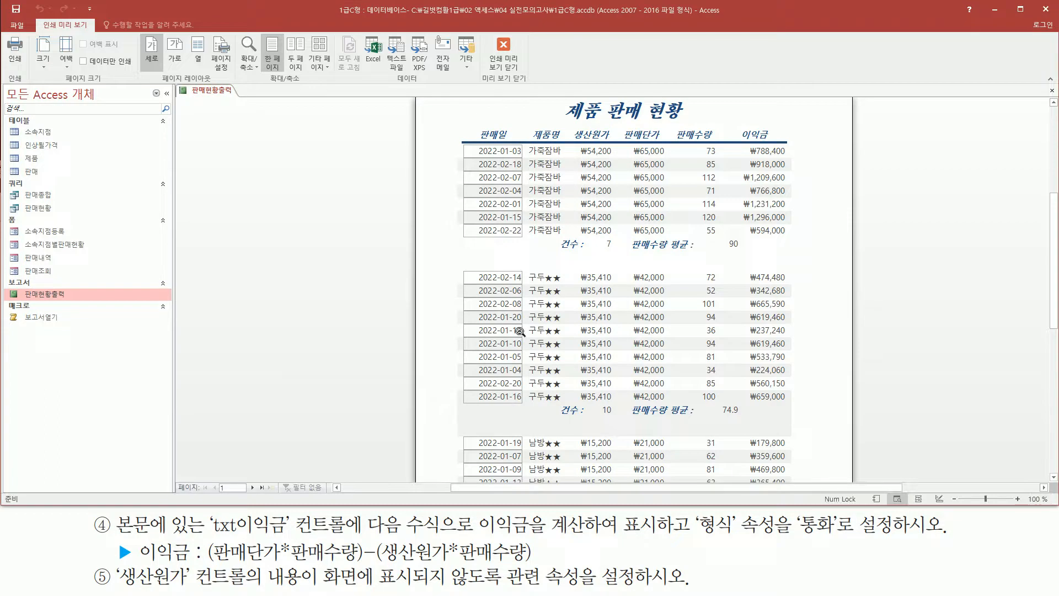
{"action": "mouse_move", "coordinate": [732, 138]}
{"action": "left_mouse_down"}
{"action": "mouse_move", "coordinate": [786, 251]}
{"action": "mouse_move", "coordinate": [796, 239]}
{"action": "left_mouse_up"}
{"action": "mouse_move", "coordinate": [742, 269]}
{"action": "left_mouse_down"}
{"action": "mouse_move", "coordinate": [800, 415]}
{"action": "mouse_move", "coordinate": [792, 405]}
{"action": "left_mouse_up"}
{"action": "mouse_move", "coordinate": [741, 436]}
{"action": "left_mouse_down"}
{"action": "mouse_move", "coordinate": [800, 494]}
{"action": "mouse_move", "coordinate": [791, 481]}
{"action": "left_mouse_up"}
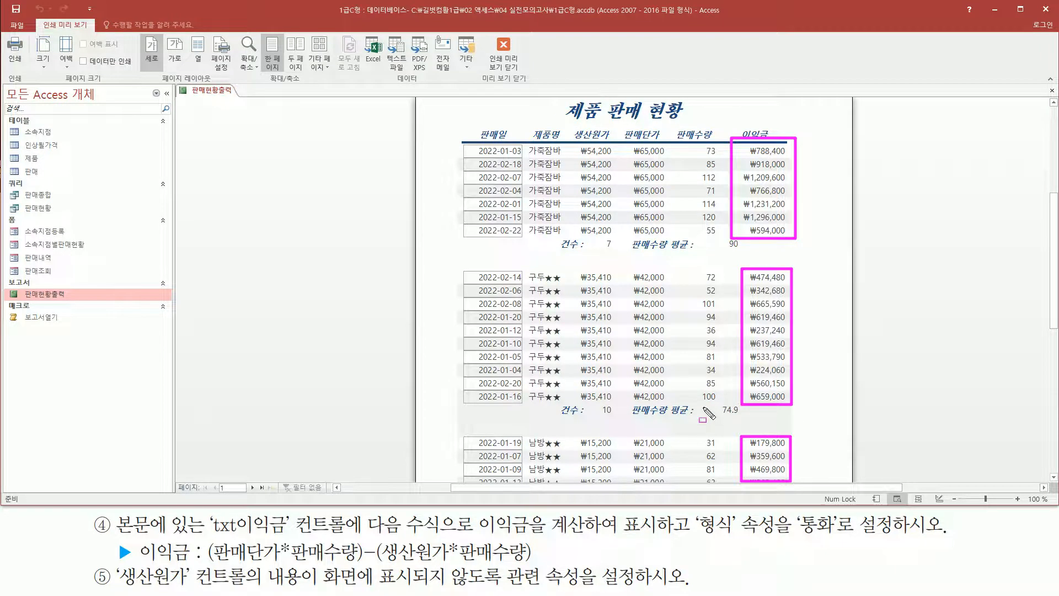
{"action": "key", "text": "Escape"}
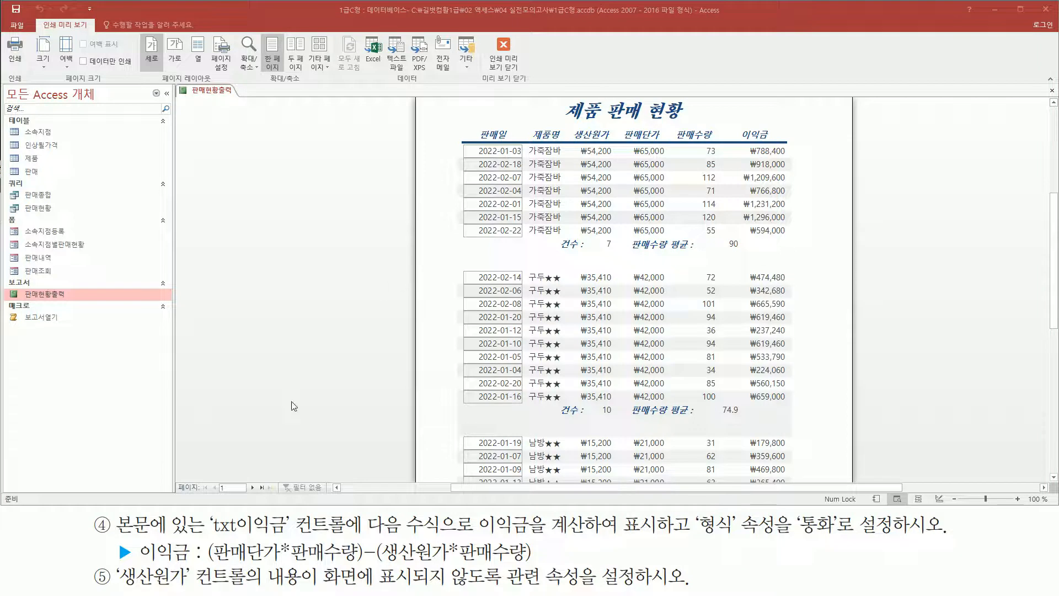
Step: Examine the 생산원가 column in the print preview and return the report to Design view
{"action": "key", "text": "ctrl+shift+d"}
{"action": "mouse_move", "coordinate": [116, 565]}
{"action": "left_mouse_down"}
{"action": "mouse_move", "coordinate": [135, 584]}
{"action": "mouse_move", "coordinate": [247, 589]}
{"action": "left_mouse_up"}
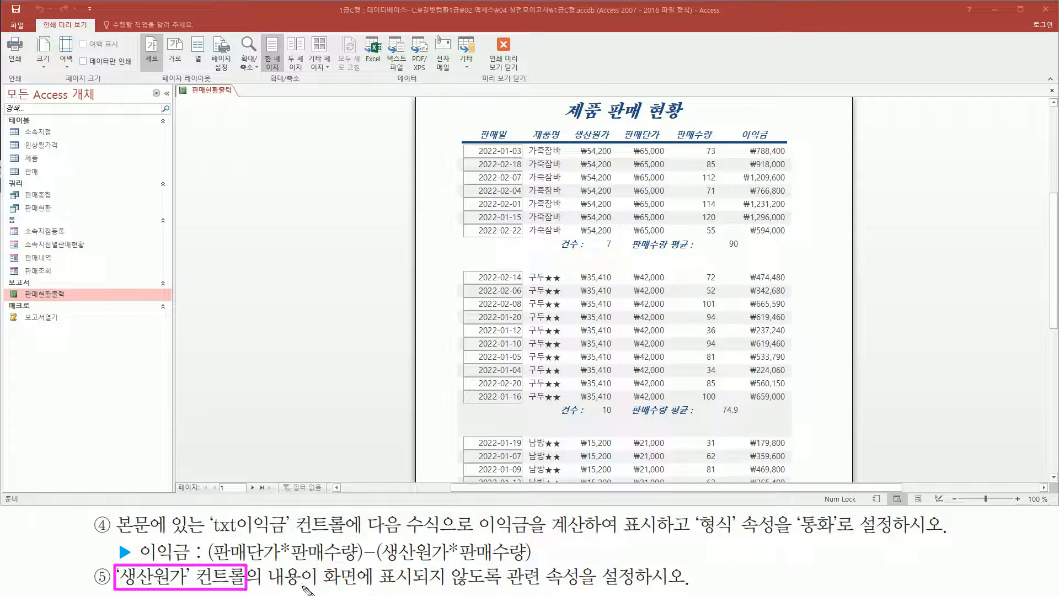
{"action": "left_click_drag", "start_coordinate": [319, 587], "coordinate": [638, 590]}
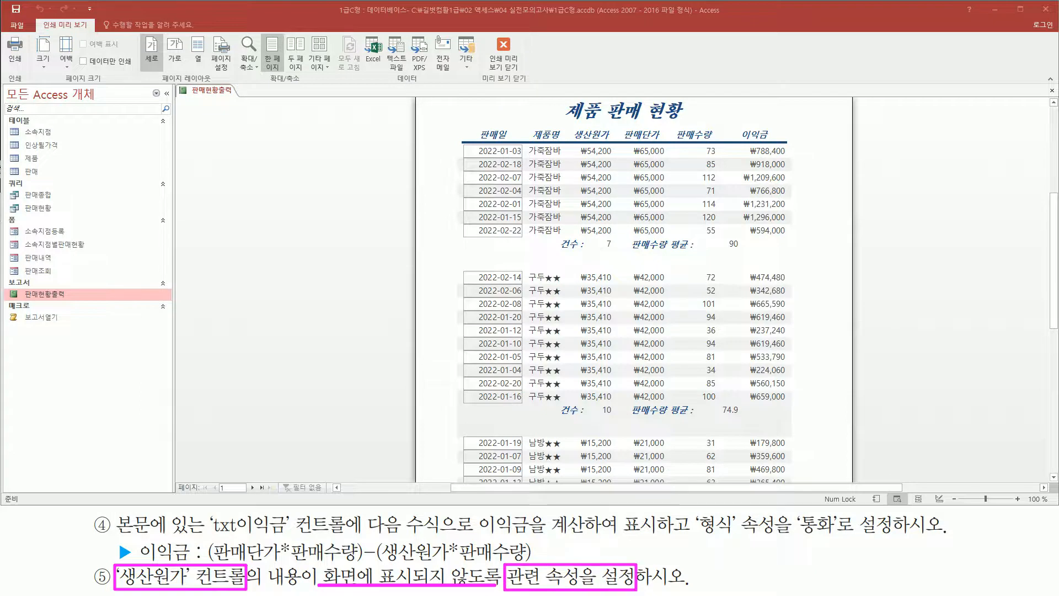
{"action": "mouse_move", "coordinate": [581, 162]}
{"action": "left_mouse_down"}
{"action": "mouse_move", "coordinate": [583, 149]}
{"action": "mouse_move", "coordinate": [623, 248]}
{"action": "mouse_move", "coordinate": [617, 235]}
{"action": "left_mouse_up"}
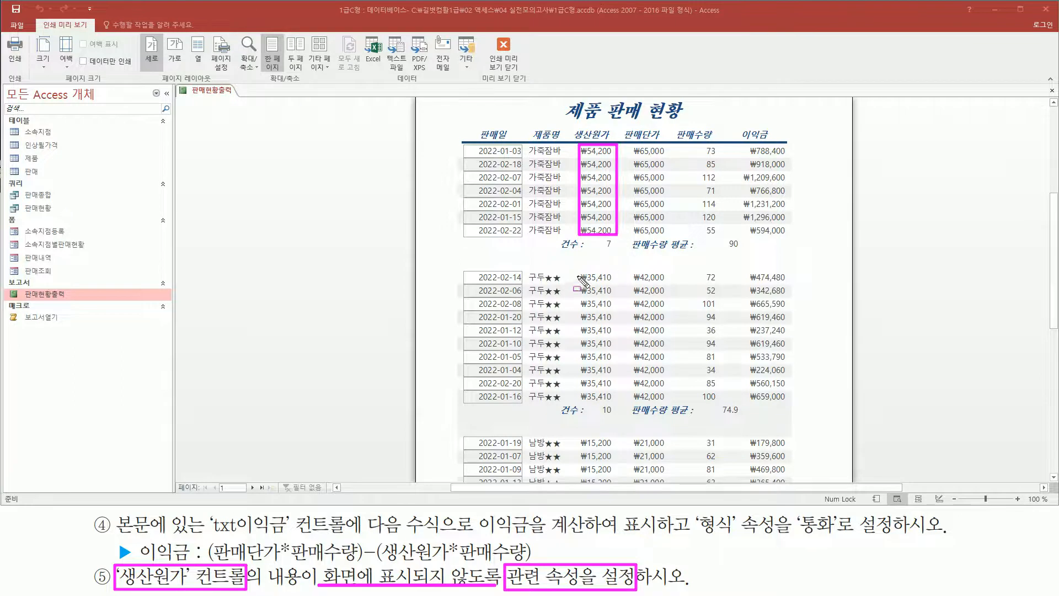
{"action": "left_click_drag", "start_coordinate": [581, 270], "coordinate": [616, 403]}
{"action": "left_click_drag", "start_coordinate": [582, 435], "coordinate": [617, 486]}
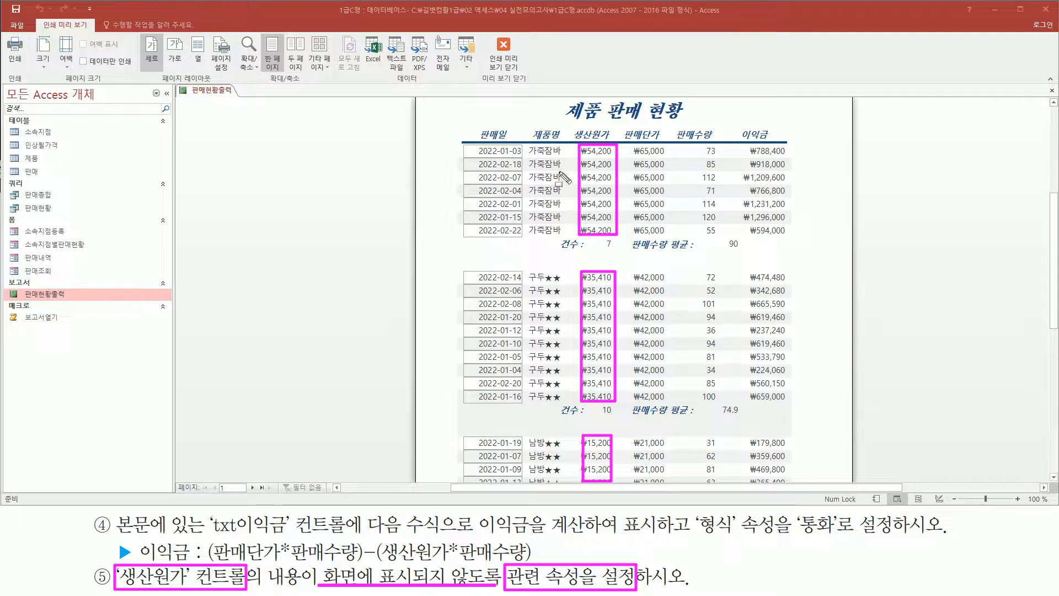
{"action": "key", "text": "Escape"}
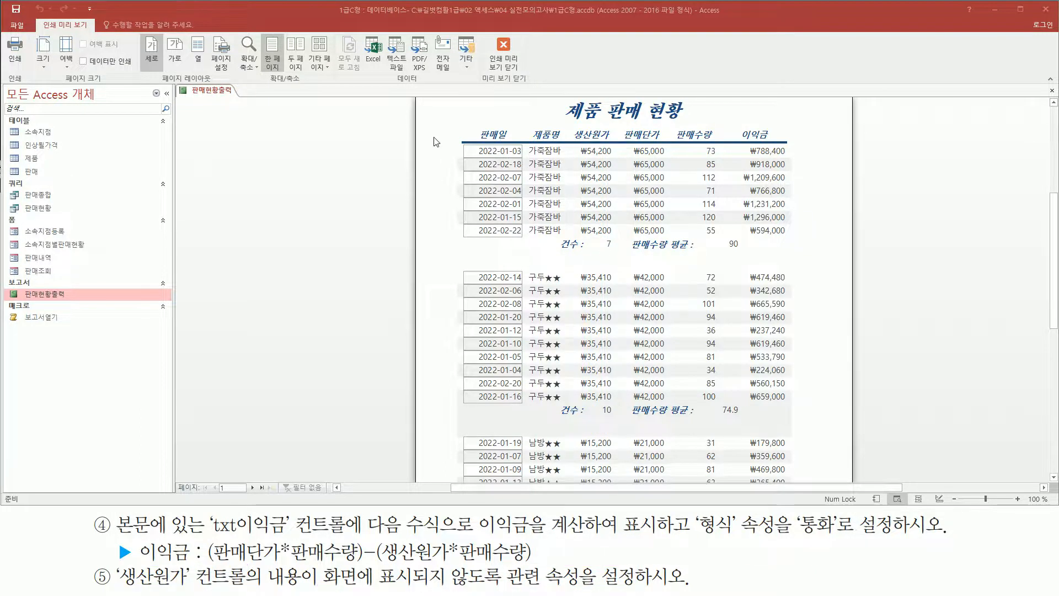
{"action": "right_click", "coordinate": [359, 144]}
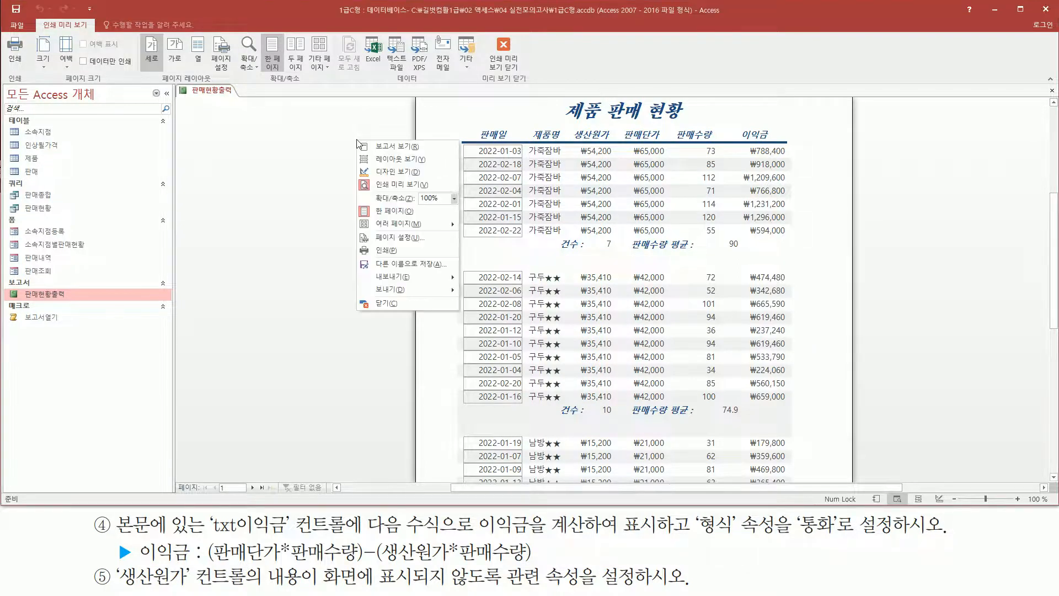
{"action": "left_click", "coordinate": [397, 172]}
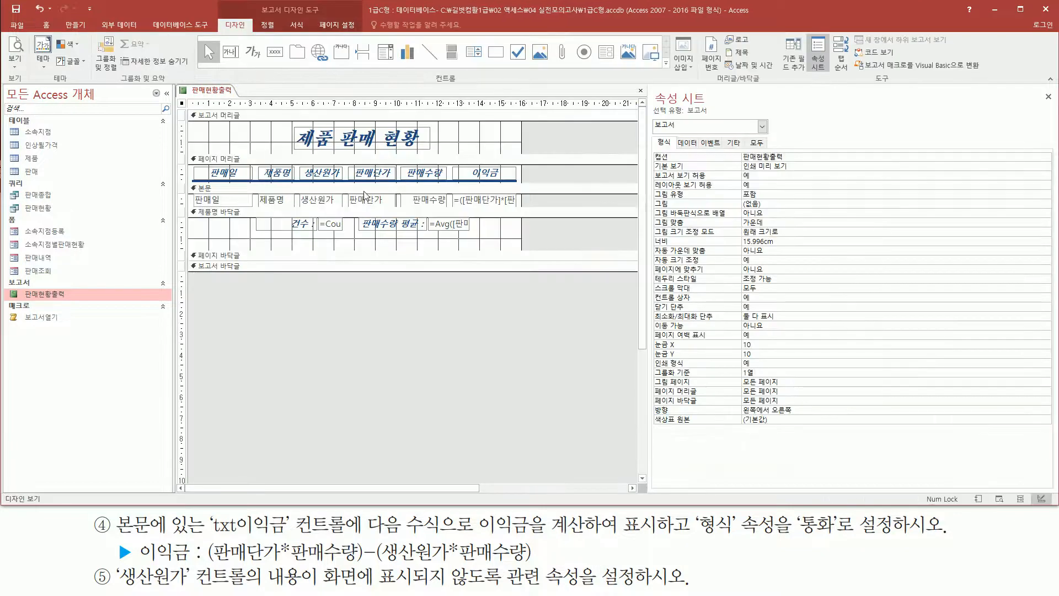
Step: Set the 표시 property of the 생산원가 text box in the detail section to 아니요
{"action": "left_click", "coordinate": [331, 200]}
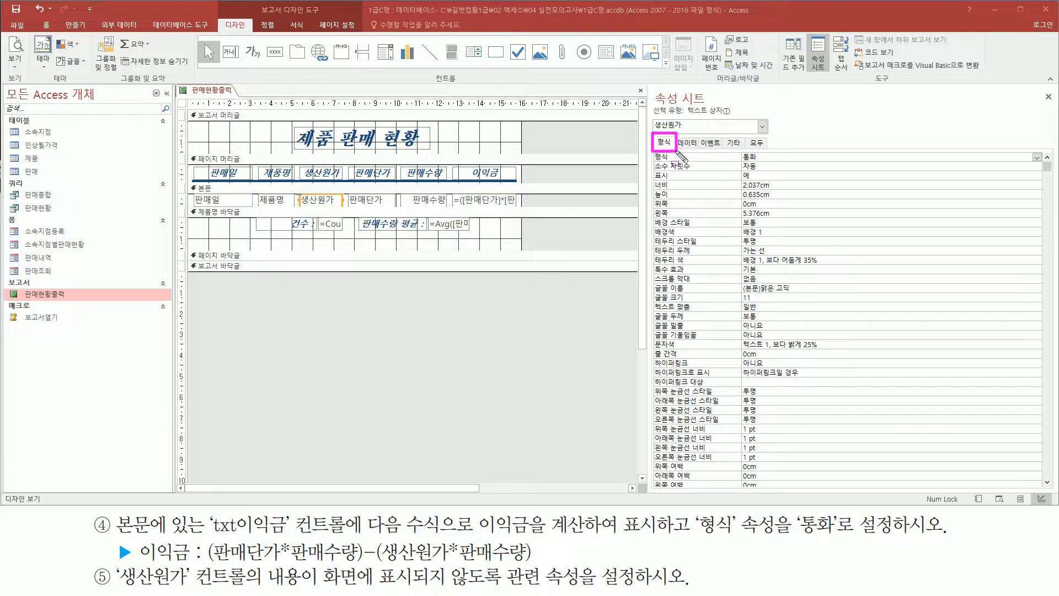
{"action": "left_click_drag", "start_coordinate": [654, 181], "coordinate": [783, 181]}
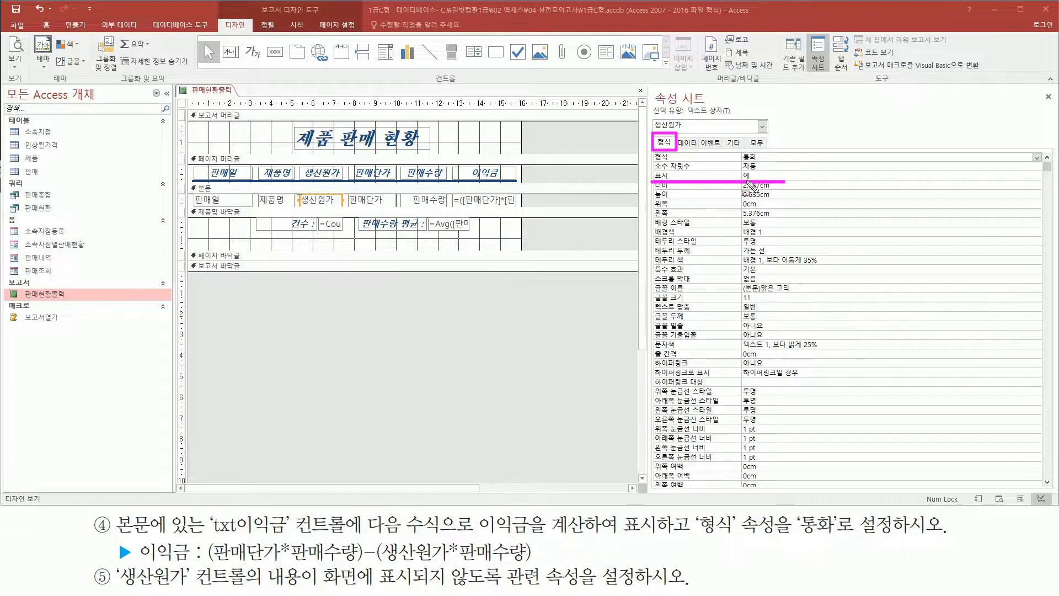
{"action": "key", "text": "Escape"}
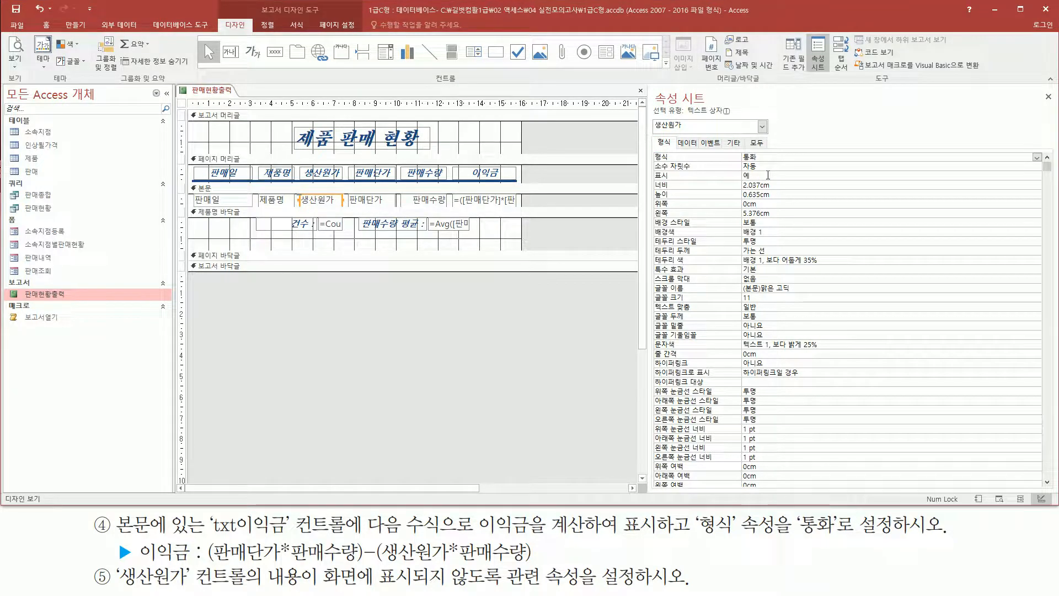
{"action": "double_click", "coordinate": [768, 175]}
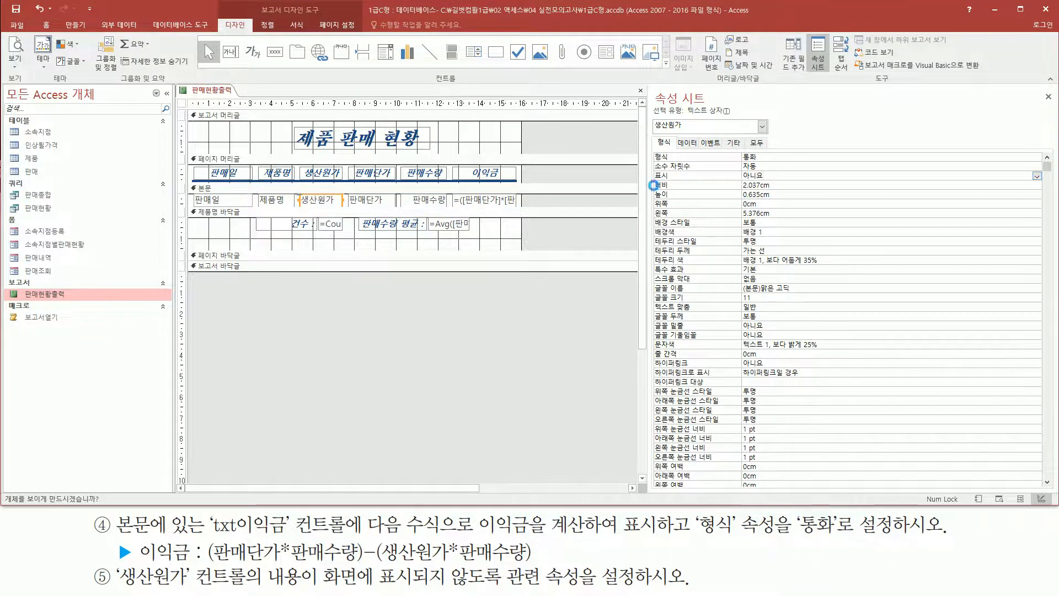
{"action": "left_click_drag", "start_coordinate": [655, 182], "coordinate": [779, 170]}
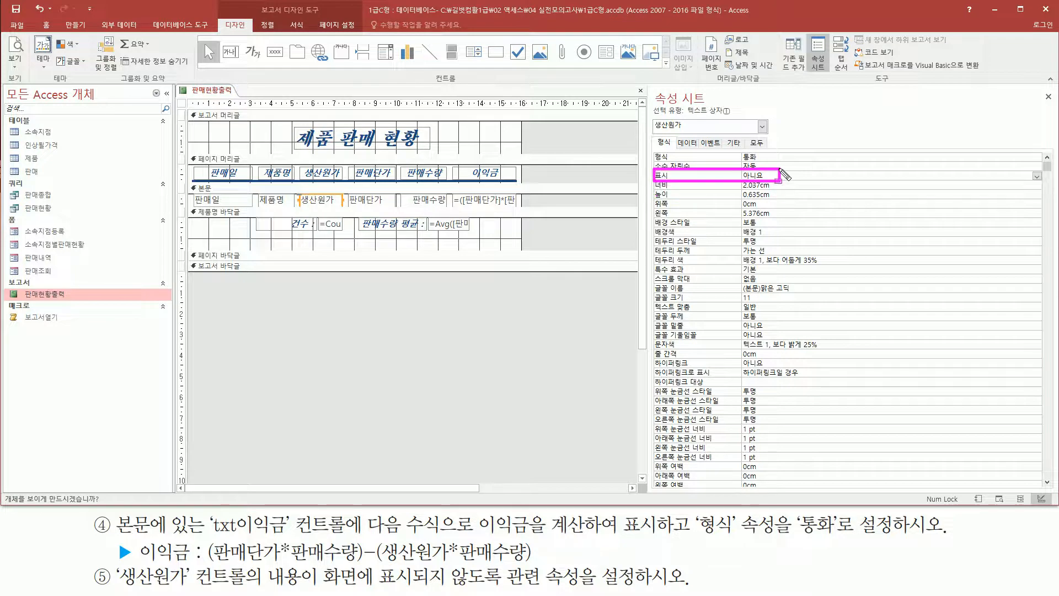
{"action": "key", "text": "Escape"}
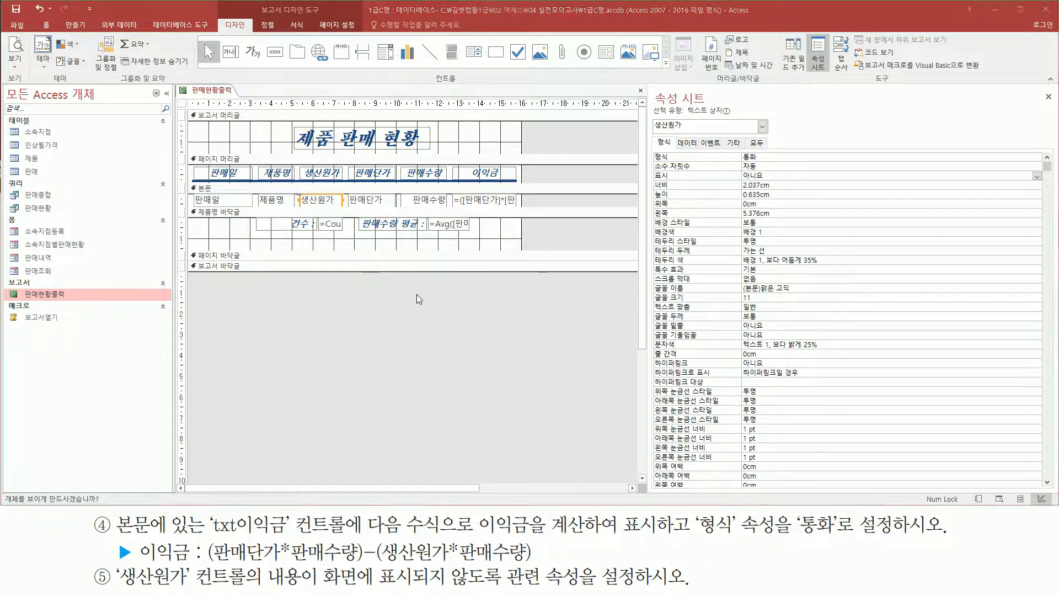
Step: Open the report in print preview and check the 생산원가 column in the detail rows
{"action": "right_click", "coordinate": [369, 306]}
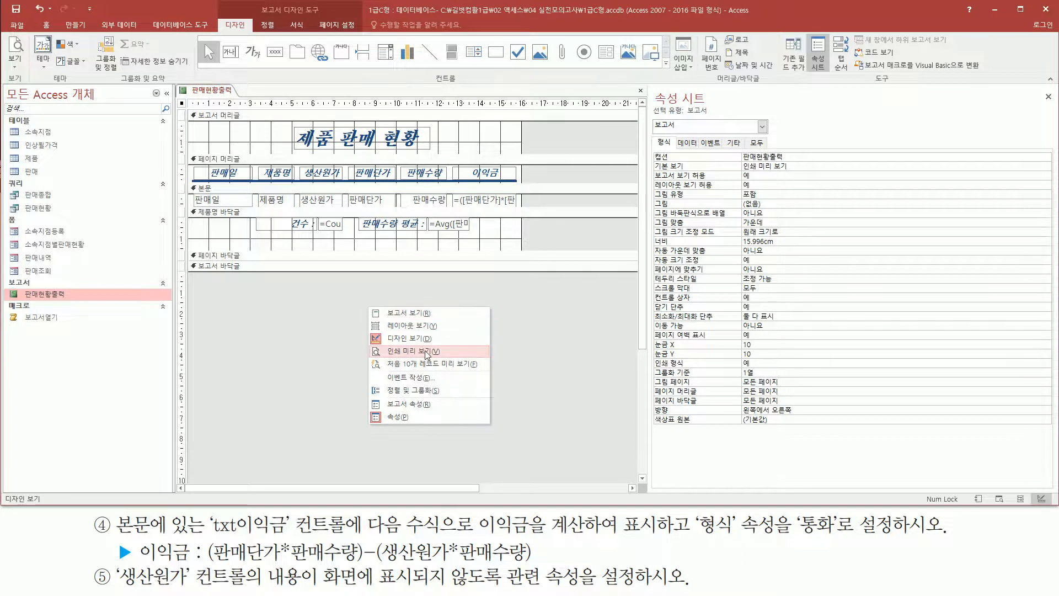
{"action": "left_click", "coordinate": [413, 351]}
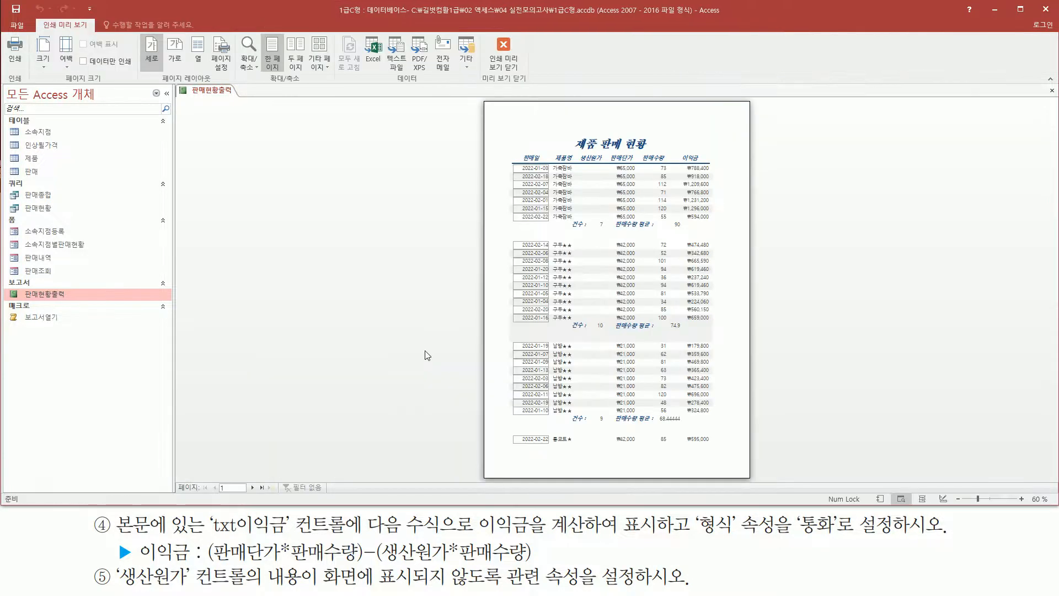
{"action": "left_click", "coordinate": [573, 184]}
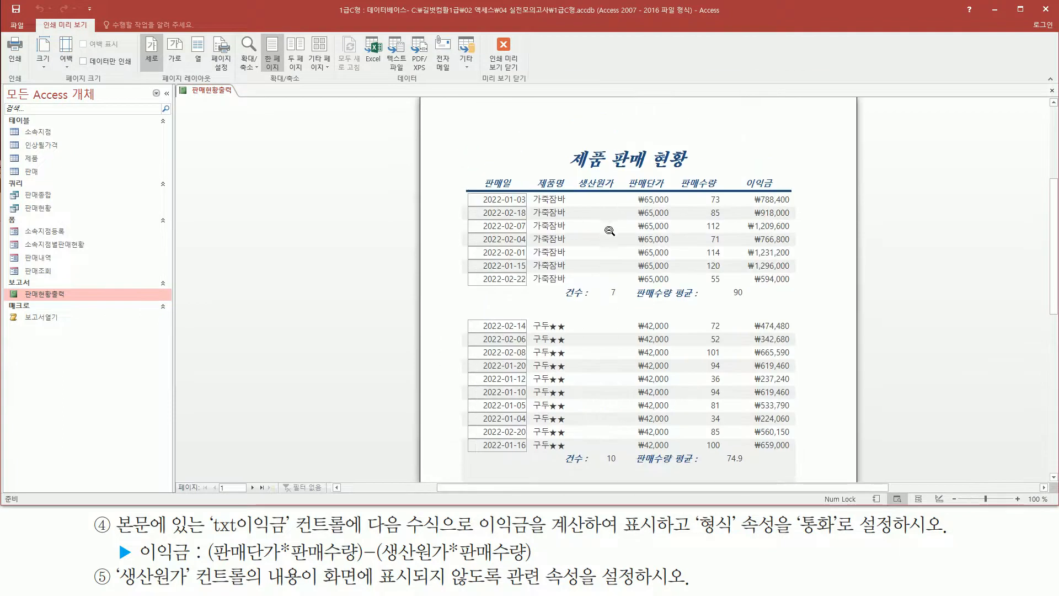
{"action": "left_click_drag", "start_coordinate": [575, 192], "coordinate": [628, 283]}
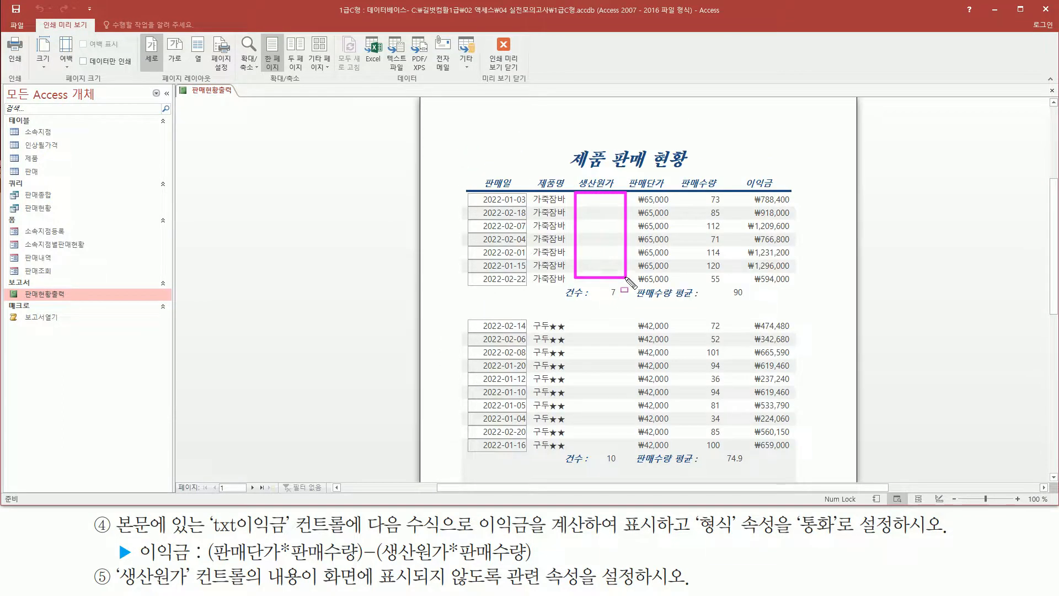
{"action": "left_click_drag", "start_coordinate": [577, 318], "coordinate": [628, 445]}
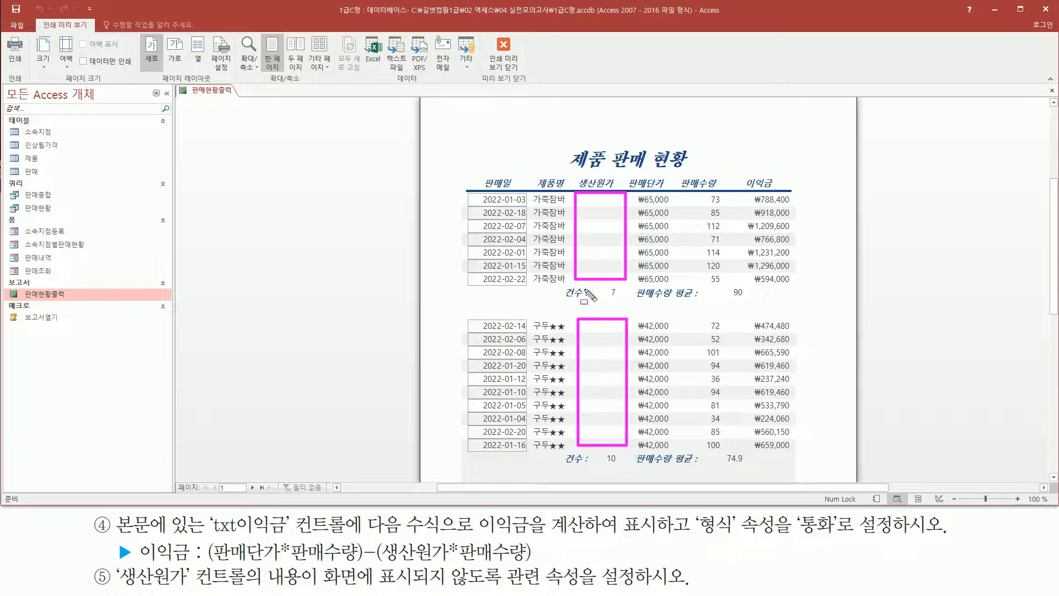
{"action": "key", "text": "Escape"}
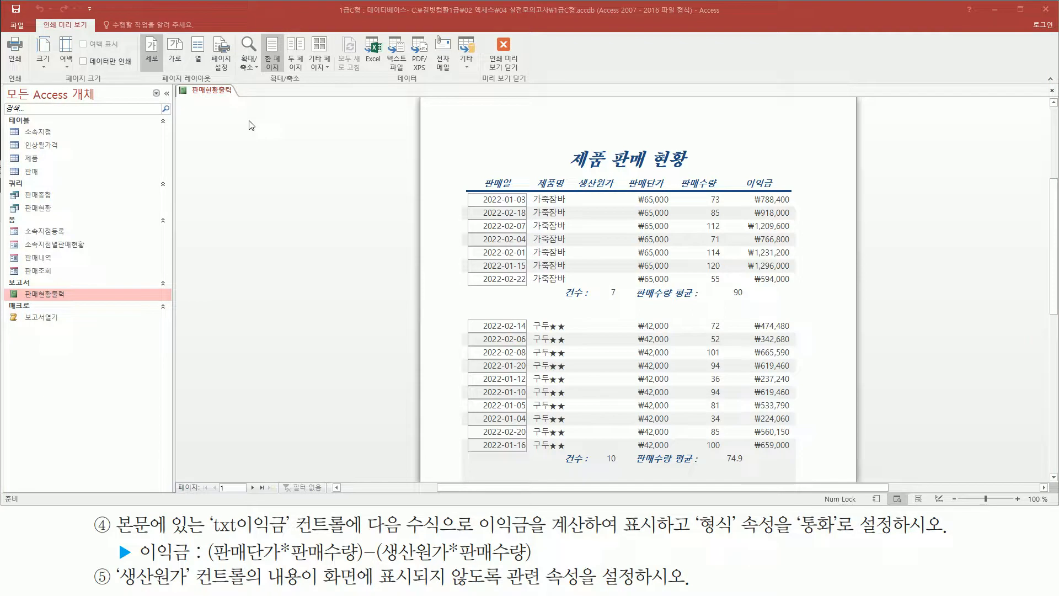
Step: Close the 판매현황출력 report and save its design changes
{"action": "right_click", "coordinate": [218, 100]}
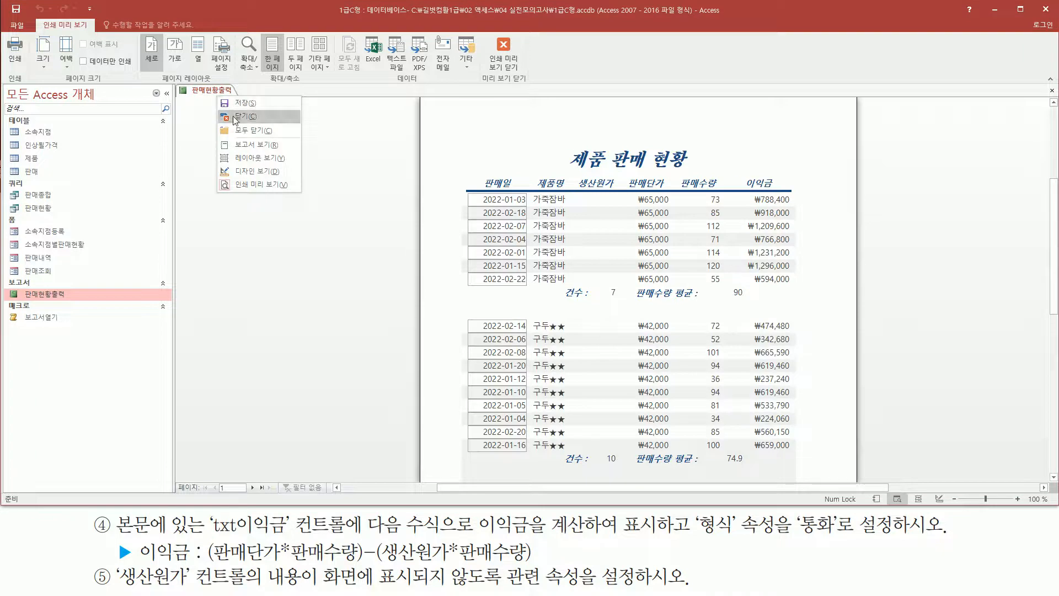
{"action": "left_click", "coordinate": [239, 117]}
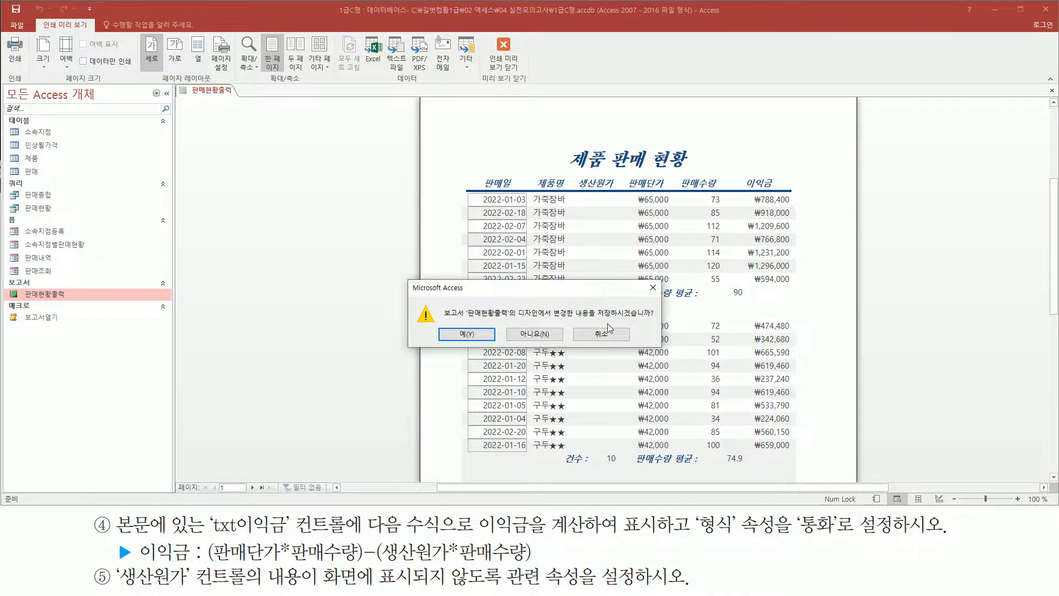
{"action": "left_click", "coordinate": [477, 336]}
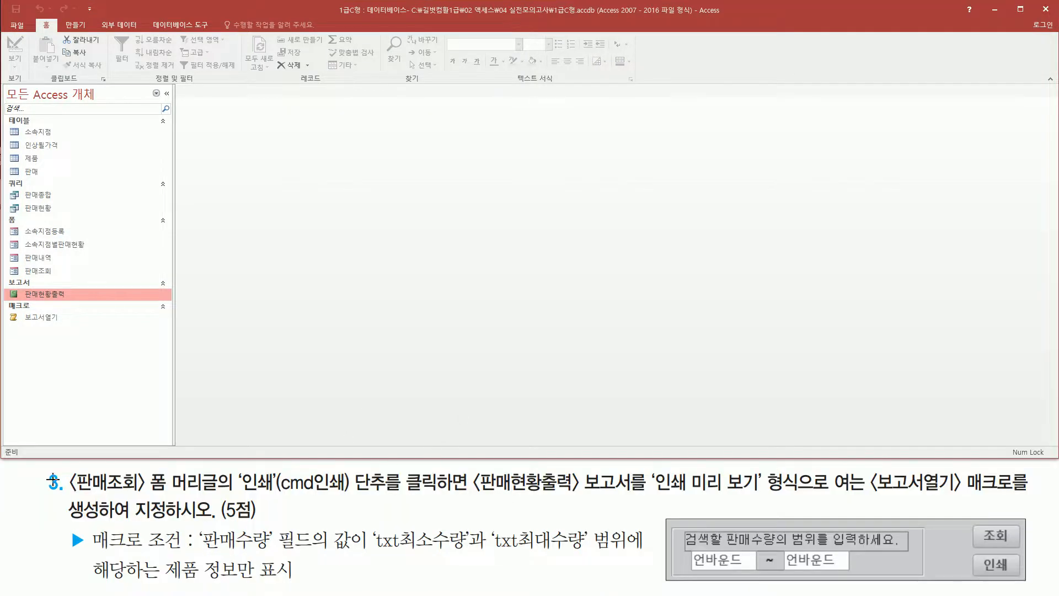
{"action": "left_click_drag", "start_coordinate": [39, 469], "coordinate": [65, 495]}
{"action": "mouse_move", "coordinate": [471, 499]}
{"action": "left_mouse_down"}
{"action": "mouse_move", "coordinate": [639, 502]}
{"action": "mouse_move", "coordinate": [639, 470]}
{"action": "mouse_move", "coordinate": [665, 502]}
{"action": "mouse_move", "coordinate": [804, 502]}
{"action": "left_mouse_up"}
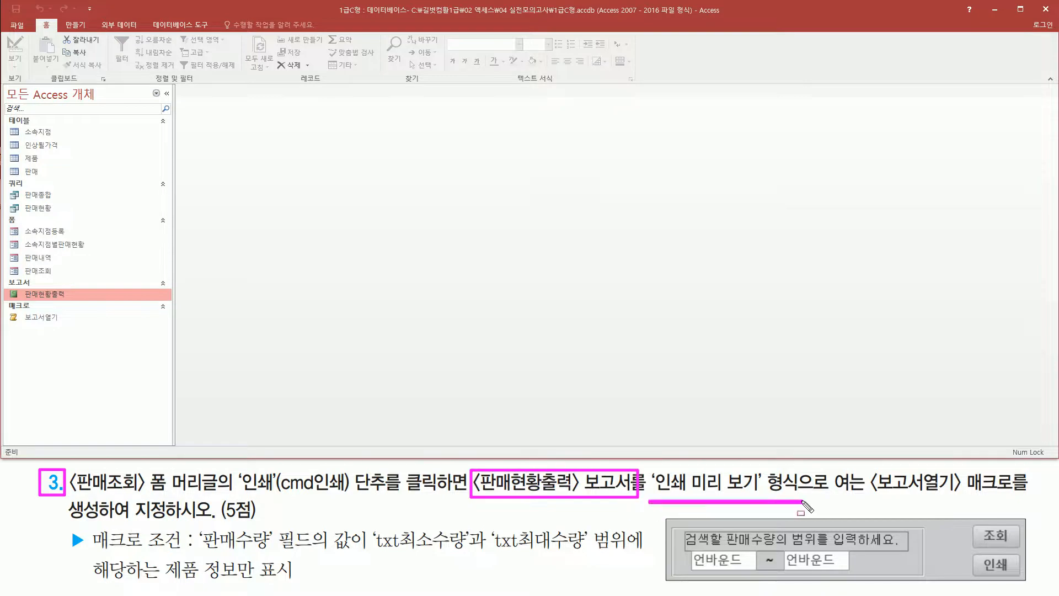
{"action": "mouse_move", "coordinate": [695, 553]}
{"action": "left_mouse_down"}
{"action": "mouse_move", "coordinate": [744, 570]}
{"action": "mouse_move", "coordinate": [697, 553]}
{"action": "left_mouse_up"}
{"action": "left_click_drag", "start_coordinate": [793, 552], "coordinate": [842, 570]}
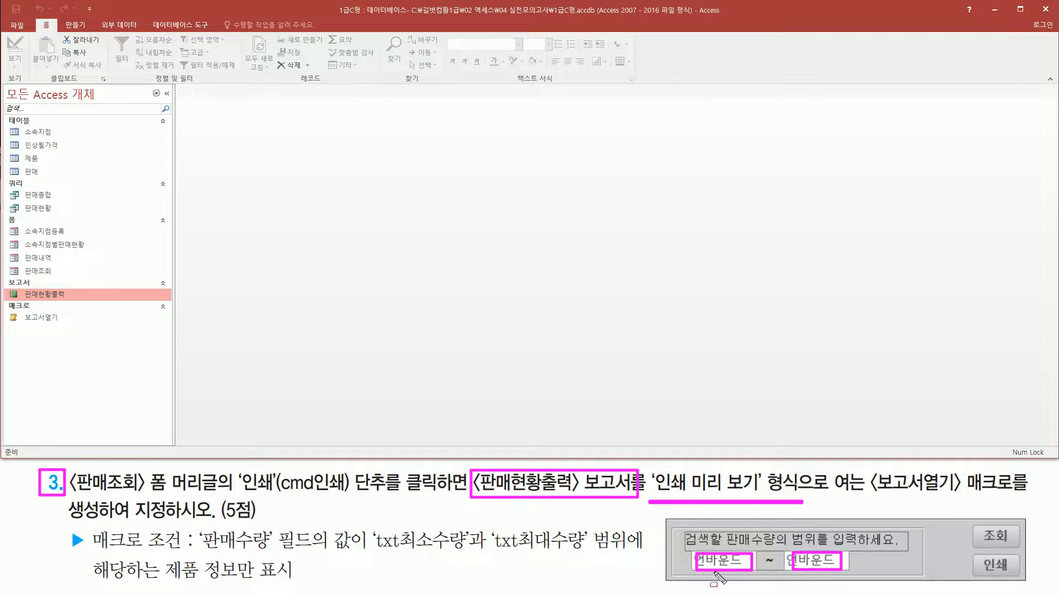
{"action": "left_click_drag", "start_coordinate": [163, 582], "coordinate": [303, 582]}
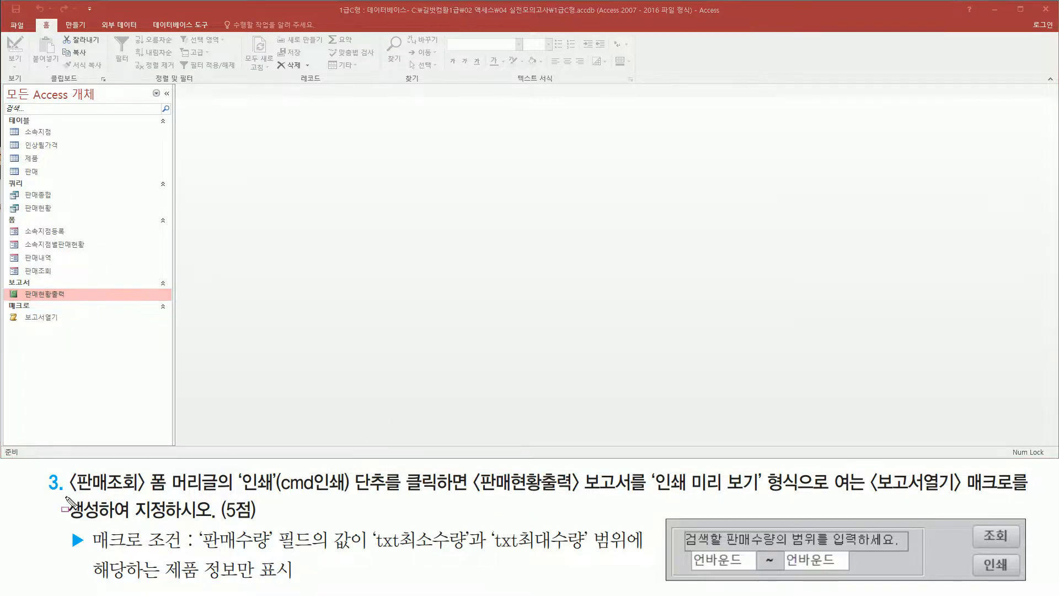
{"action": "left_click_drag", "start_coordinate": [64, 495], "coordinate": [166, 472]}
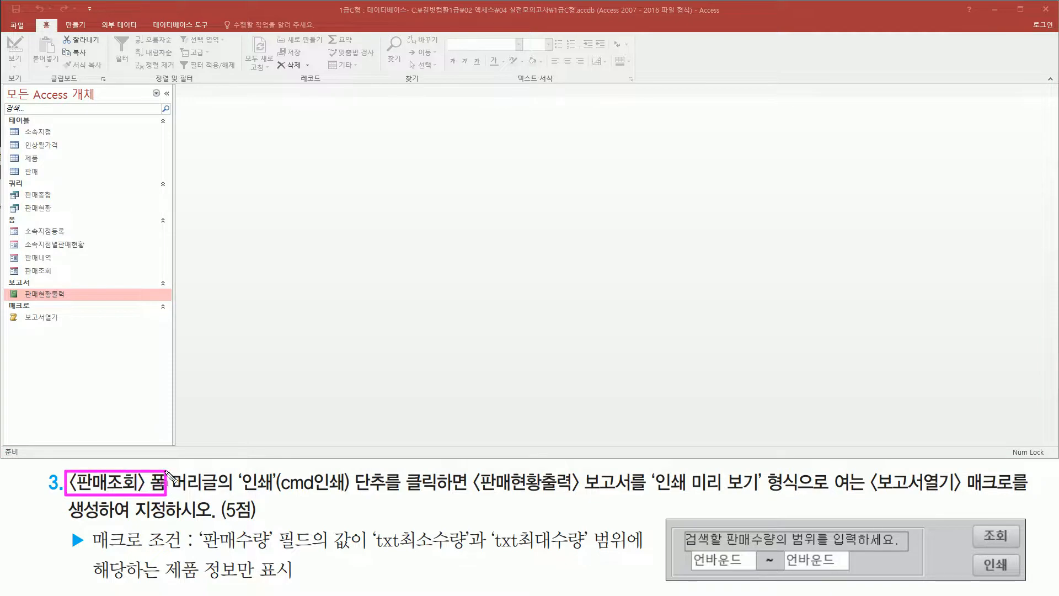
{"action": "left_click_drag", "start_coordinate": [19, 267], "coordinate": [76, 276]}
{"action": "key", "text": "Escape"}
Step: Open the 판매조회 form and enter 50 to 100 as the sales-quantity search range
{"action": "double_click", "coordinate": [42, 272]}
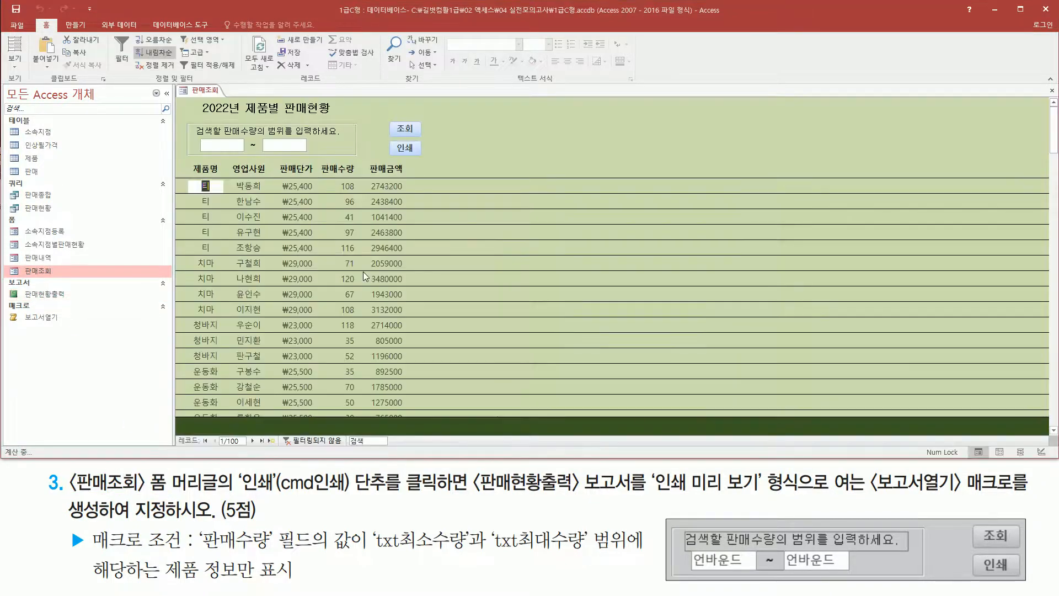
{"action": "left_click", "coordinate": [226, 144]}
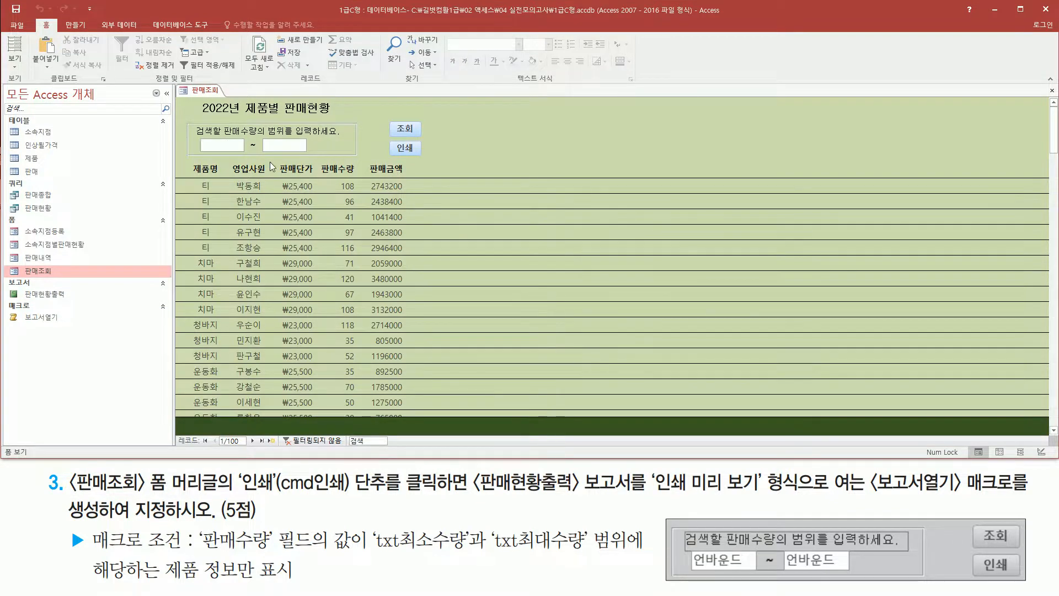
{"action": "type", "text": "50"}
{"action": "key", "text": "Tab"}
{"action": "left_click_drag", "start_coordinate": [196, 138], "coordinate": [311, 156]}
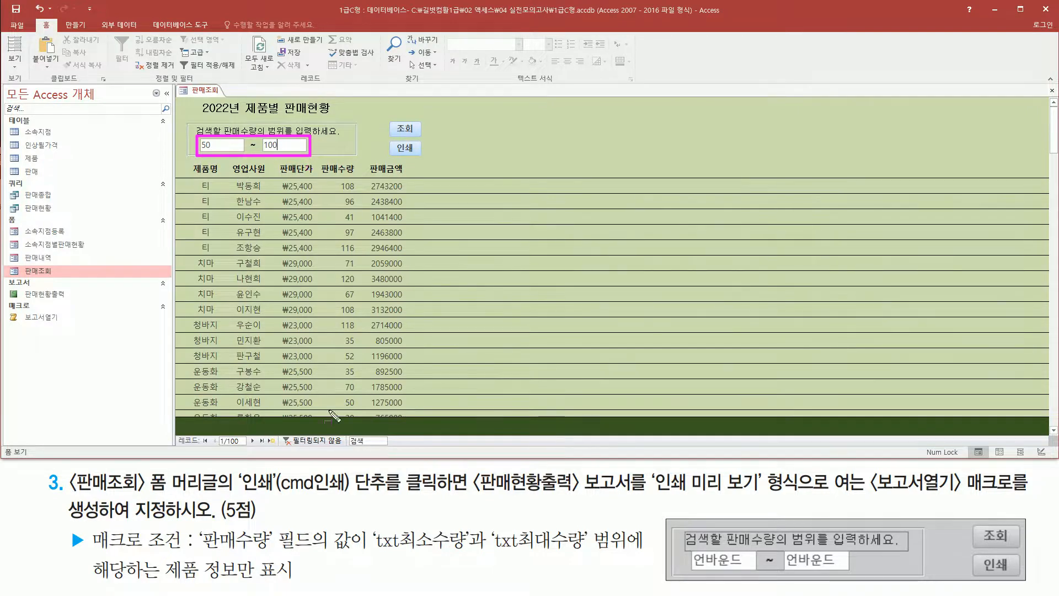
{"action": "mouse_move", "coordinate": [242, 492]}
{"action": "left_mouse_down"}
{"action": "mouse_move", "coordinate": [435, 493]}
{"action": "mouse_move", "coordinate": [483, 481]}
{"action": "mouse_move", "coordinate": [643, 511]}
{"action": "mouse_move", "coordinate": [640, 501]}
{"action": "mouse_move", "coordinate": [767, 495]}
{"action": "left_mouse_up"}
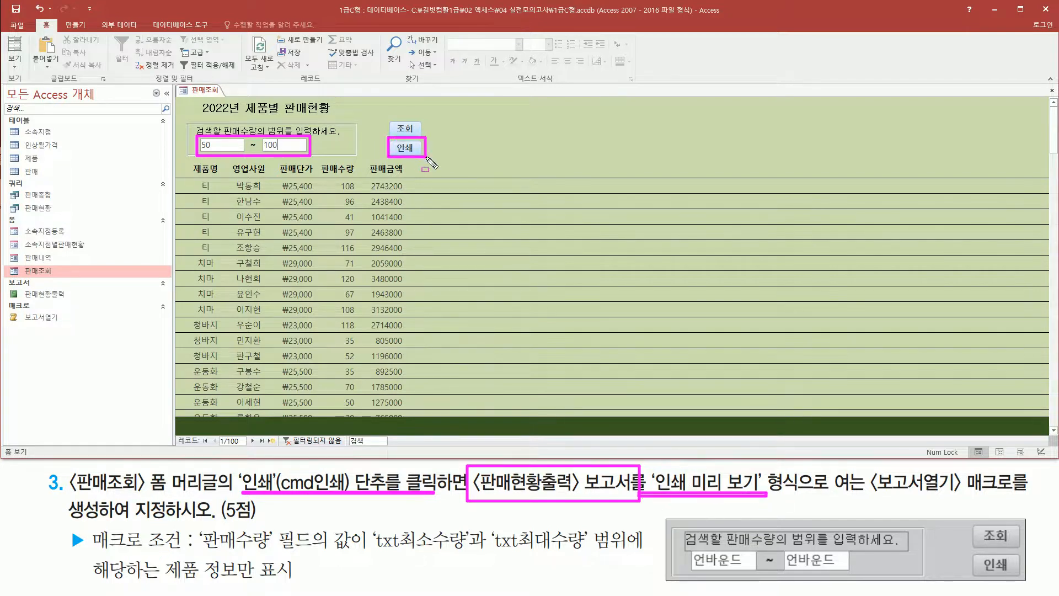
{"action": "key", "text": "Escape"}
Step: Run the form's 인쇄 command and check the 판매수량 values in the 판매현황출력 print preview
{"action": "left_click", "coordinate": [410, 150]}
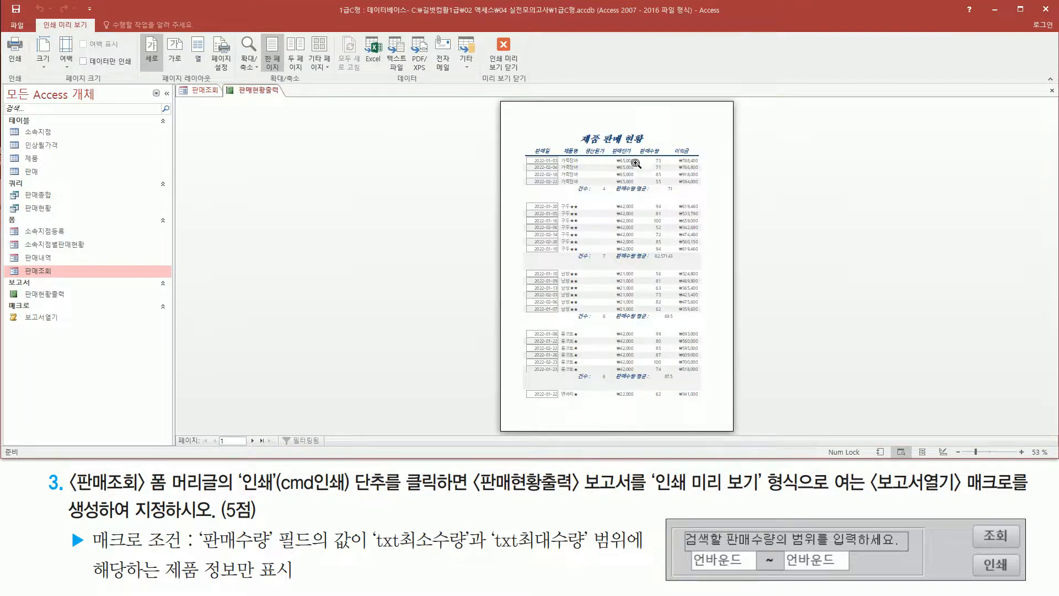
{"action": "left_click", "coordinate": [636, 186]}
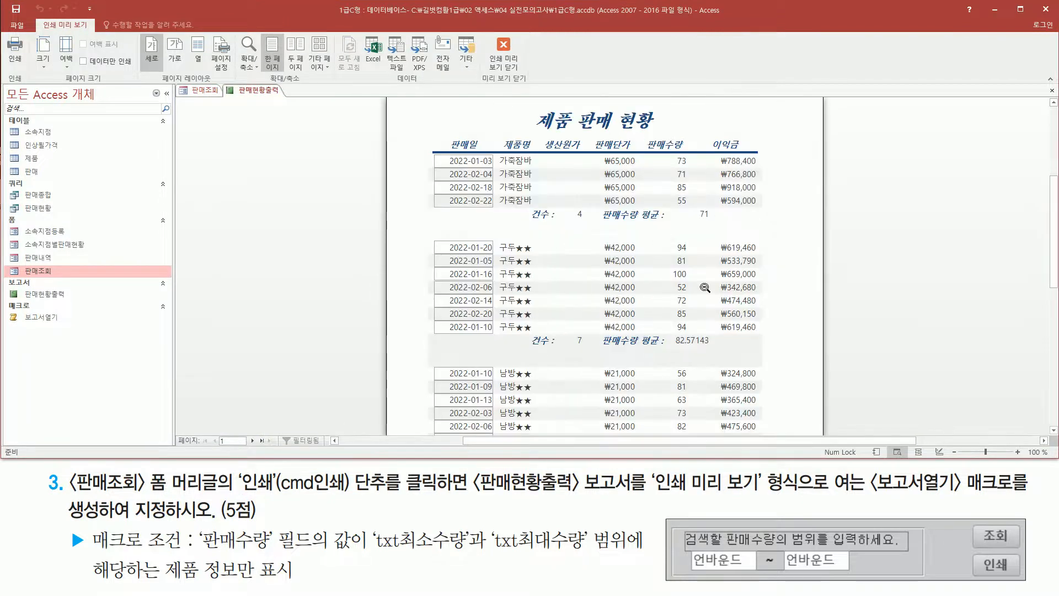
{"action": "key", "text": "ctrl+2"}
{"action": "mouse_move", "coordinate": [667, 150]}
{"action": "left_mouse_down"}
{"action": "mouse_move", "coordinate": [694, 212]}
{"action": "mouse_move", "coordinate": [696, 433]}
{"action": "left_mouse_up"}
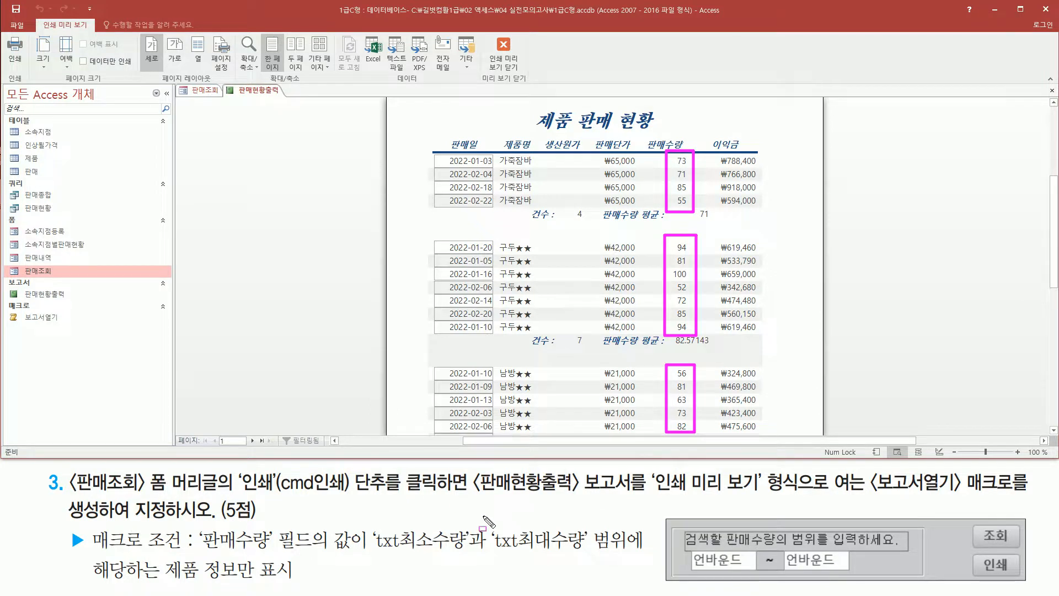
{"action": "key", "text": "Escape"}
Step: Close the 판매현황출력 print preview and the 판매조회 form
{"action": "right_click", "coordinate": [258, 107]}
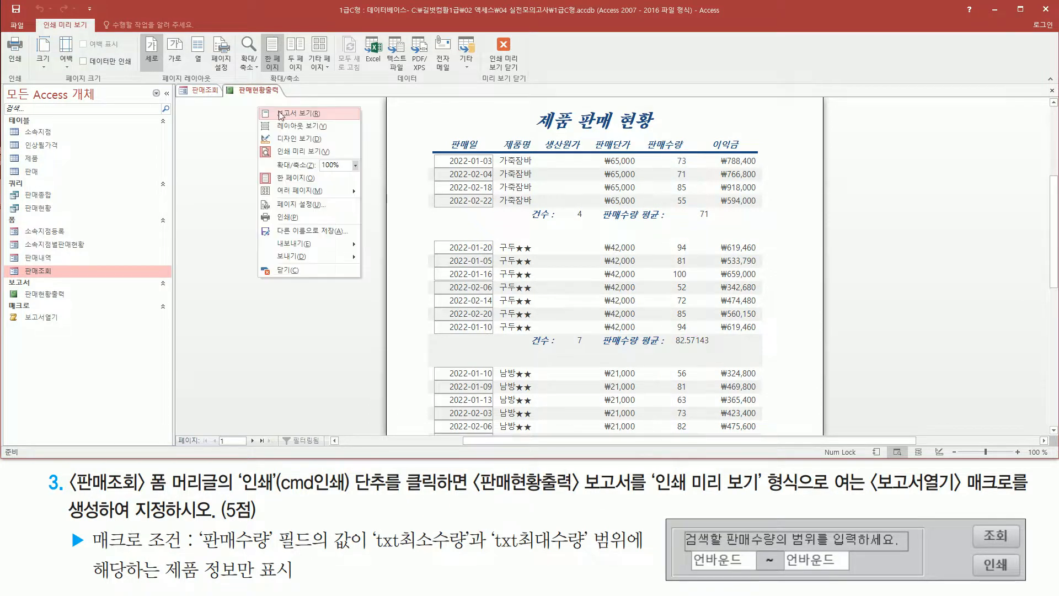
{"action": "left_click", "coordinate": [295, 270]}
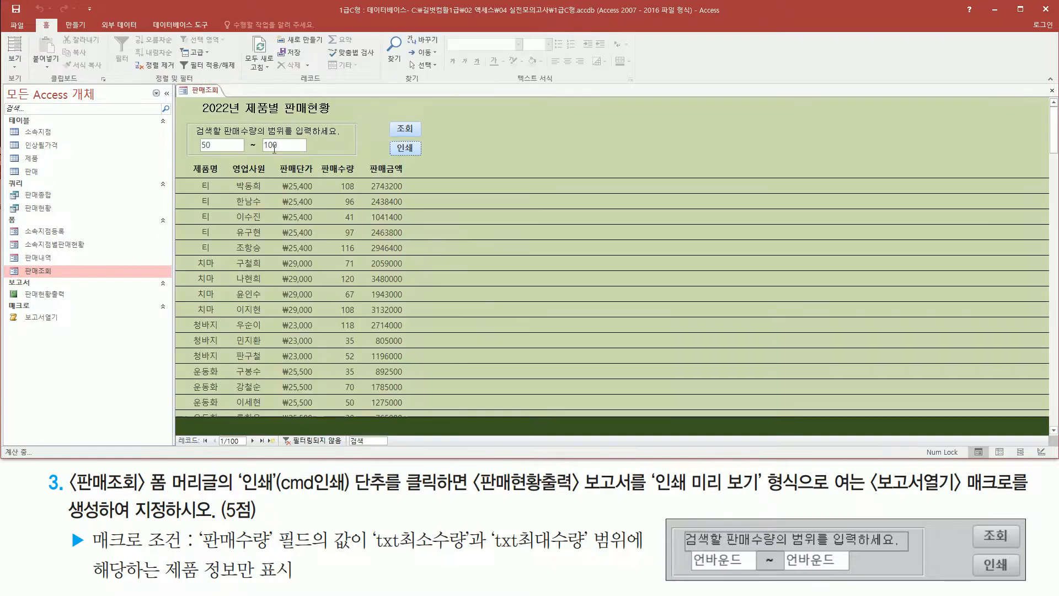
{"action": "right_click", "coordinate": [205, 91]}
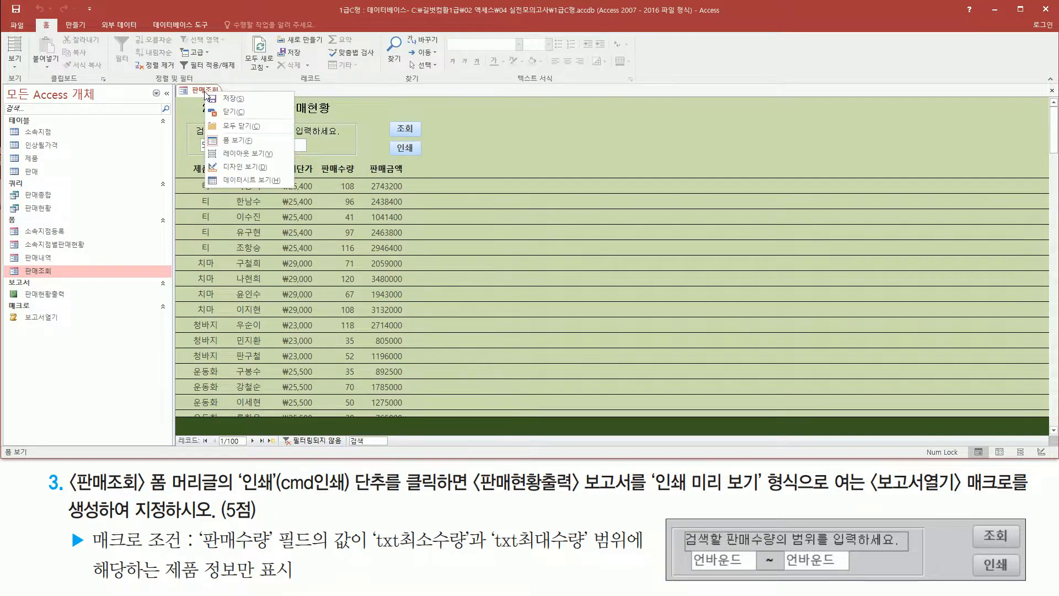
{"action": "left_click", "coordinate": [226, 112]}
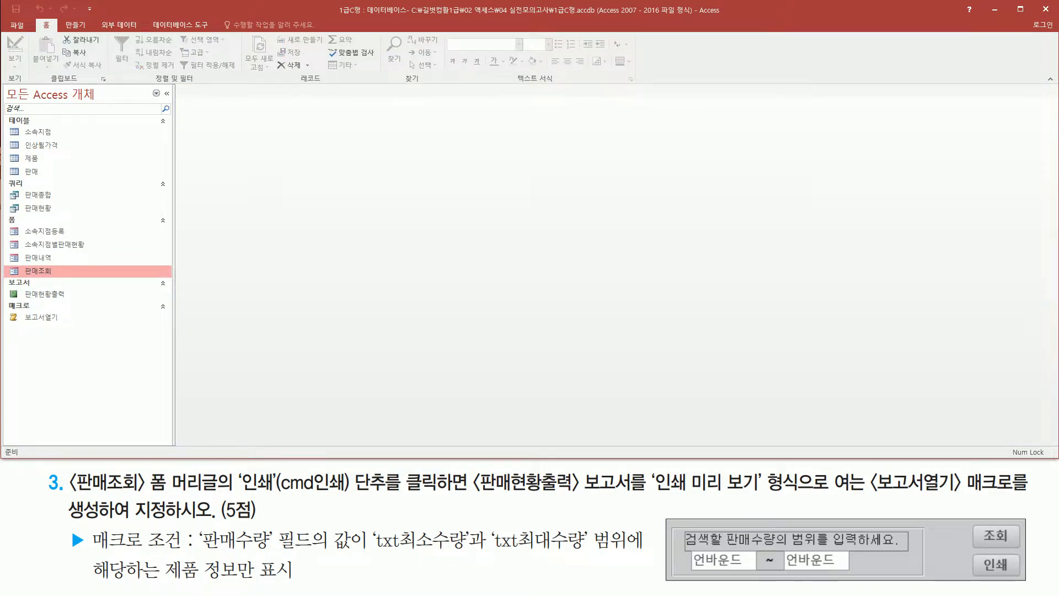
{"action": "mouse_move", "coordinate": [43, 466]}
{"action": "left_mouse_down"}
{"action": "mouse_move", "coordinate": [522, 544]}
{"action": "mouse_move", "coordinate": [1049, 588]}
{"action": "left_mouse_up"}
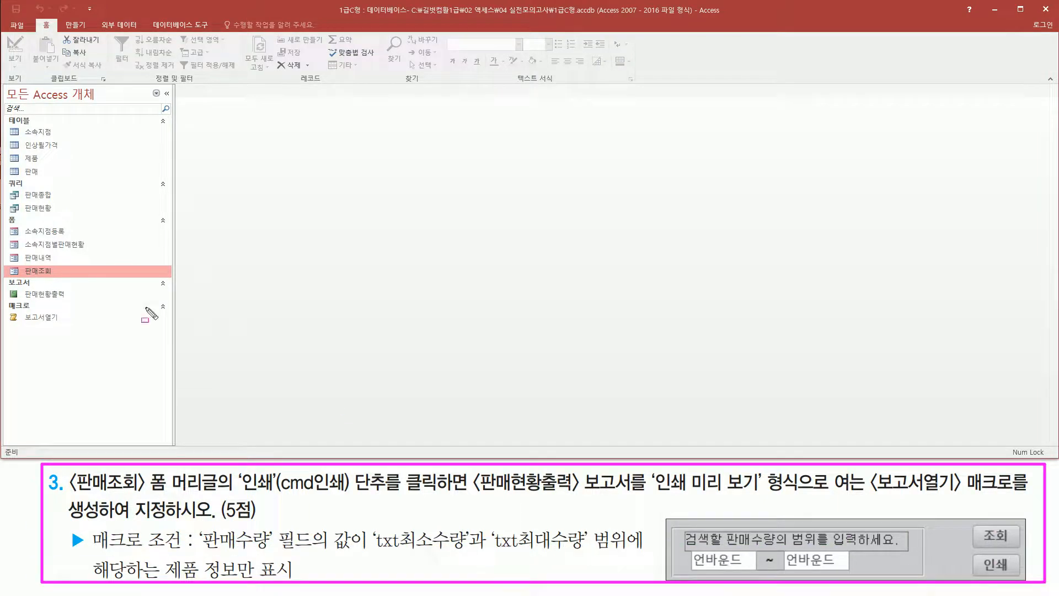
{"action": "mouse_move", "coordinate": [7, 301]}
{"action": "left_mouse_down"}
{"action": "mouse_move", "coordinate": [87, 313]}
{"action": "mouse_move", "coordinate": [87, 286]}
{"action": "left_mouse_up"}
{"action": "key", "text": "Escape"}
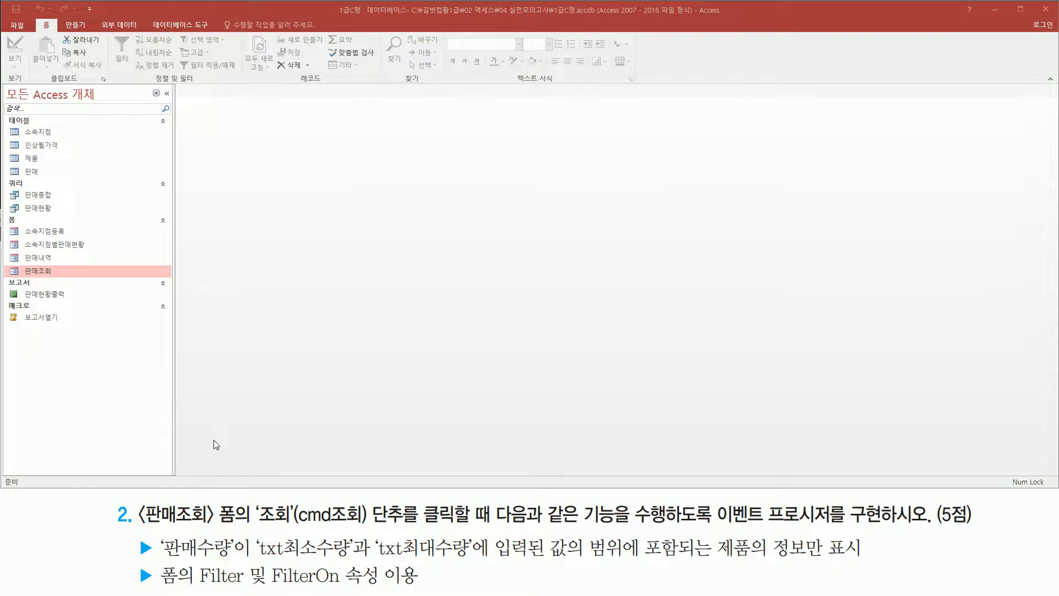
{"action": "key", "text": "ctrl+2"}
{"action": "left_click_drag", "start_coordinate": [133, 499], "coordinate": [248, 530]}
{"action": "left_click_drag", "start_coordinate": [21, 264], "coordinate": [60, 278]}
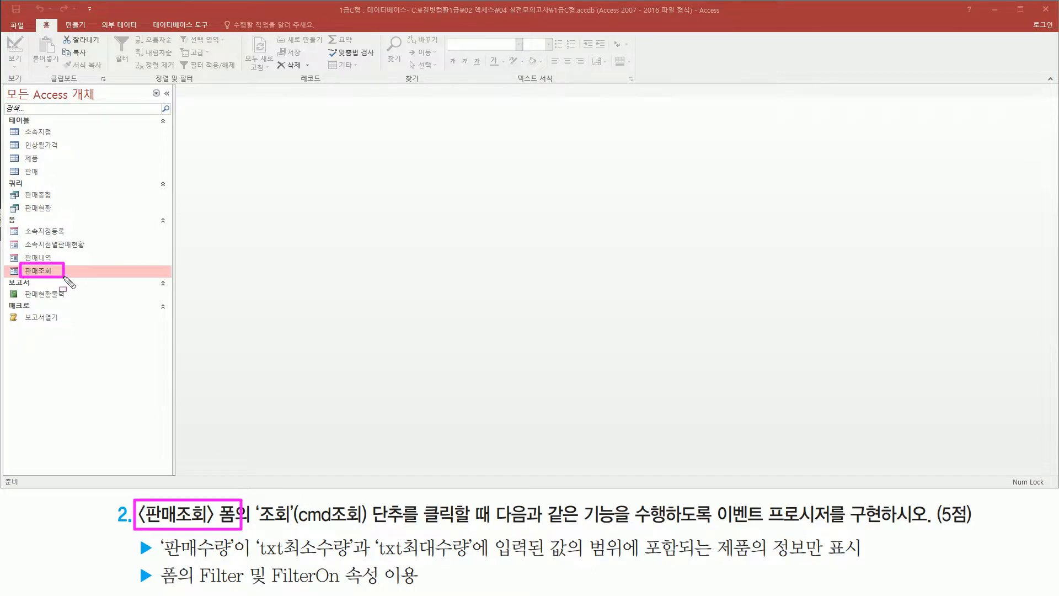
{"action": "key", "text": "Escape"}
Step: Open the 판매조회 form and examine its quantity range fields, 조회 button and product records
{"action": "double_click", "coordinate": [39, 270]}
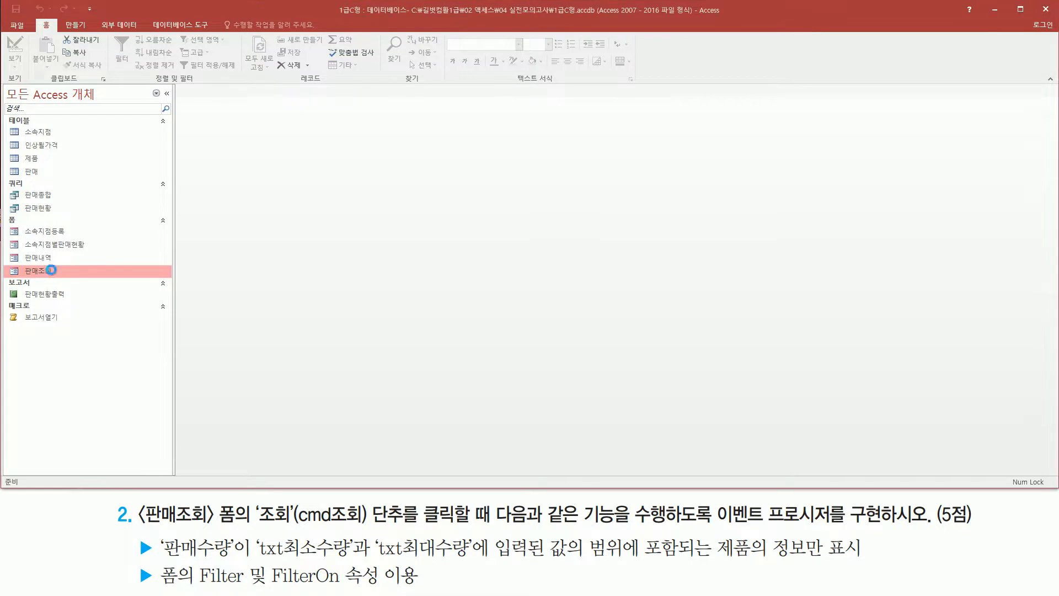
{"action": "key", "text": "ctrl+2"}
{"action": "left_click_drag", "start_coordinate": [249, 494], "coordinate": [407, 529]}
{"action": "left_click_drag", "start_coordinate": [387, 116], "coordinate": [424, 140]}
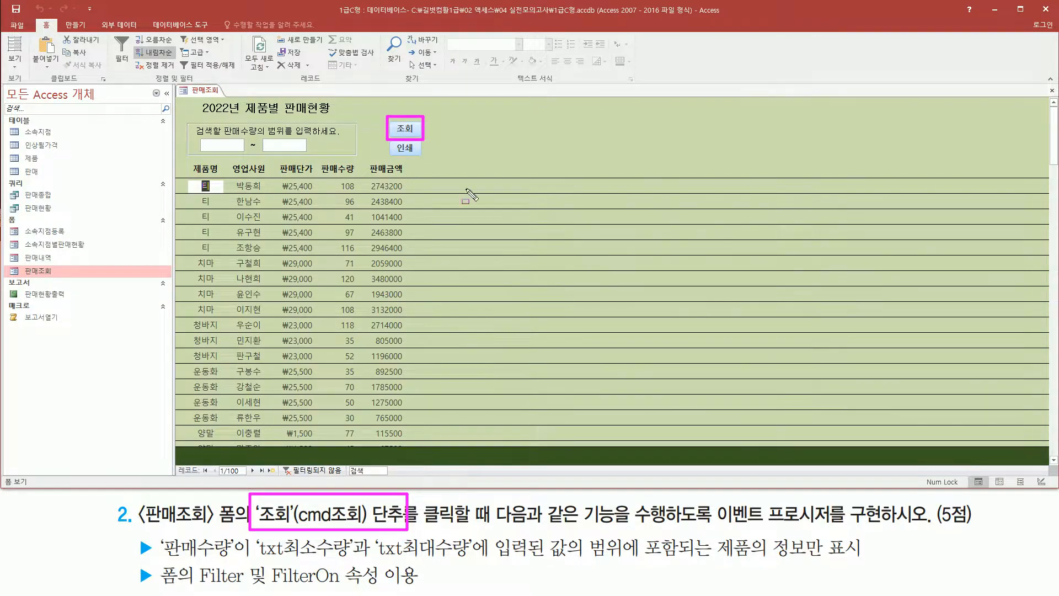
{"action": "left_click_drag", "start_coordinate": [423, 524], "coordinate": [493, 529]}
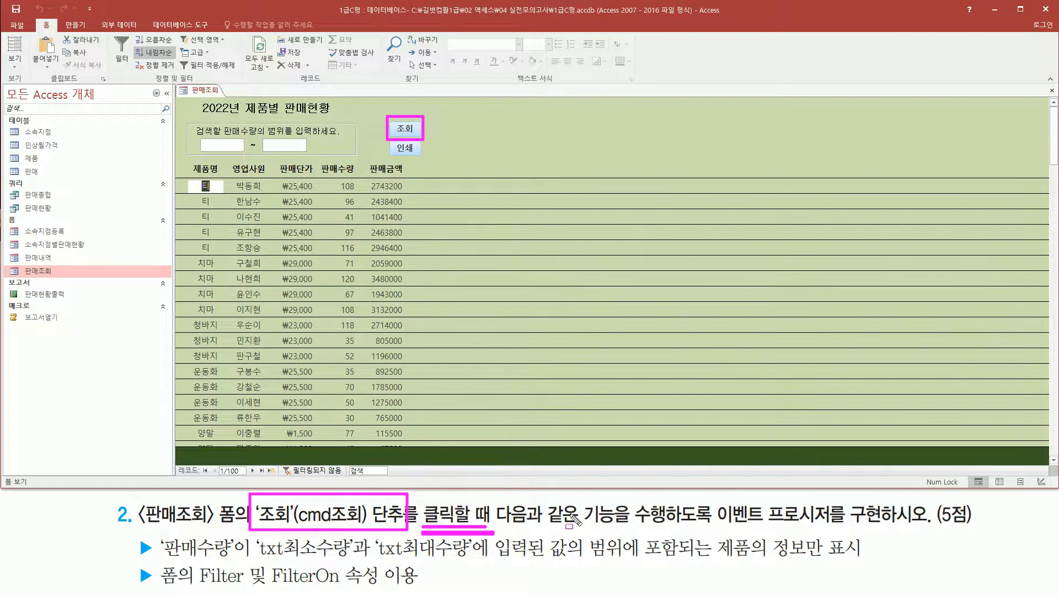
{"action": "mouse_move", "coordinate": [706, 530]}
{"action": "left_mouse_down"}
{"action": "mouse_move", "coordinate": [850, 529]}
{"action": "mouse_move", "coordinate": [837, 496]}
{"action": "left_mouse_up"}
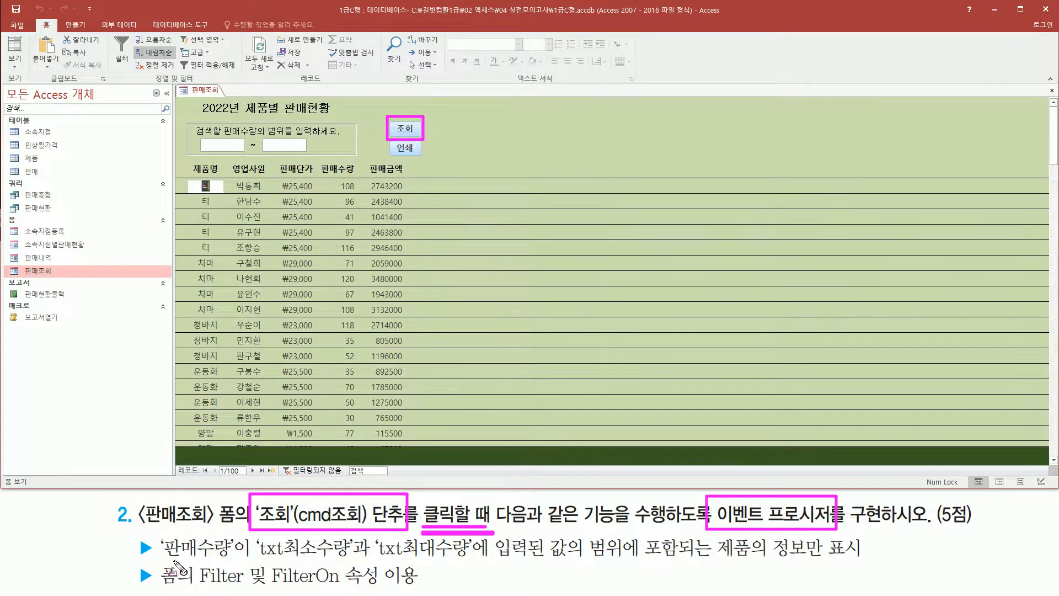
{"action": "key", "text": "e"}
{"action": "mouse_move", "coordinate": [160, 559]}
{"action": "left_mouse_down"}
{"action": "mouse_move", "coordinate": [243, 559]}
{"action": "mouse_move", "coordinate": [254, 544]}
{"action": "mouse_move", "coordinate": [353, 563]}
{"action": "mouse_move", "coordinate": [713, 559]}
{"action": "left_mouse_up"}
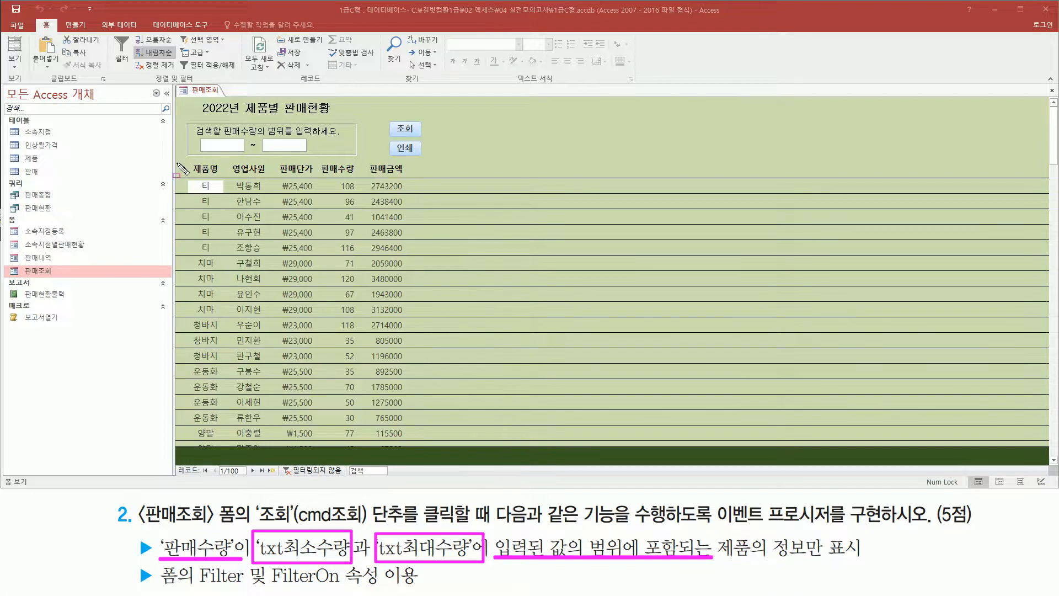
{"action": "mouse_move", "coordinate": [177, 164]}
{"action": "left_mouse_down"}
{"action": "mouse_move", "coordinate": [308, 384]}
{"action": "mouse_move", "coordinate": [423, 441]}
{"action": "left_mouse_up"}
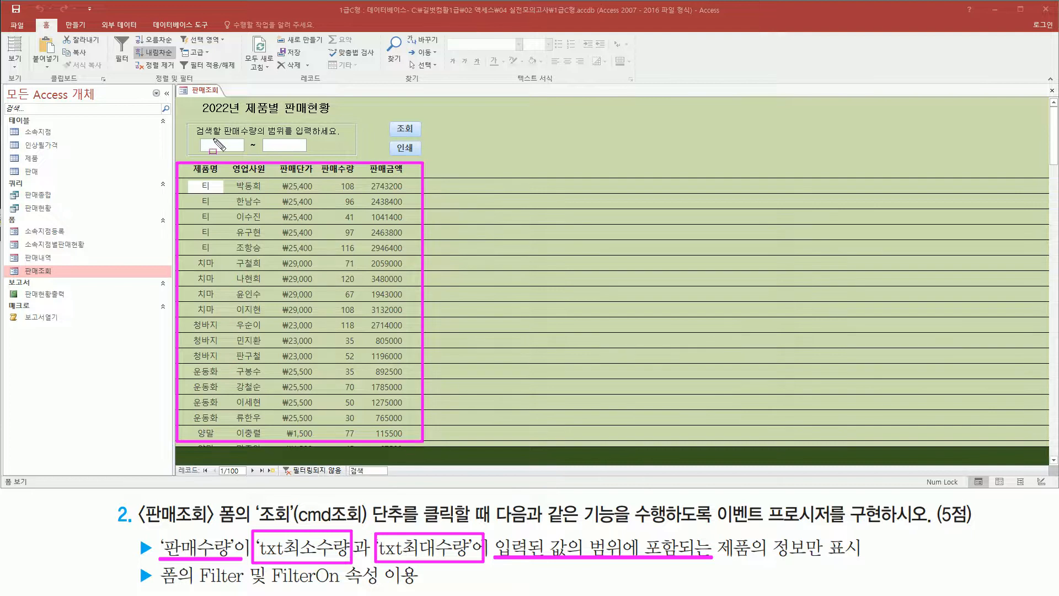
{"action": "key", "text": "Escape"}
Step: Enter 50 as the minimum and 100 as the maximum sales quantity in the form header
{"action": "left_click", "coordinate": [235, 144]}
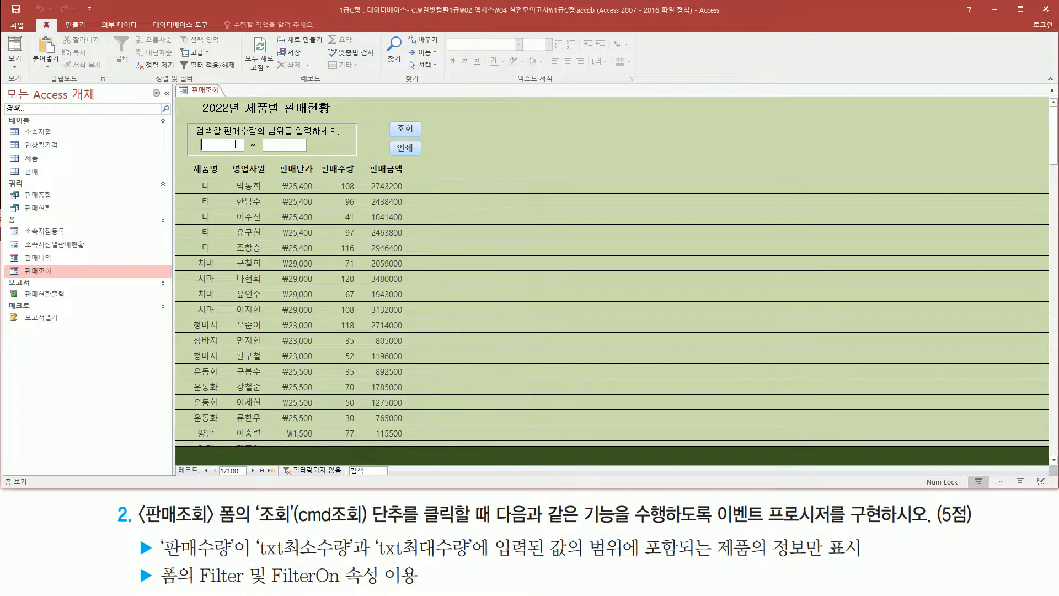
{"action": "left_click", "coordinate": [276, 144]}
{"action": "type", "text": "100"}
{"action": "left_click_drag", "start_coordinate": [385, 115], "coordinate": [429, 138]}
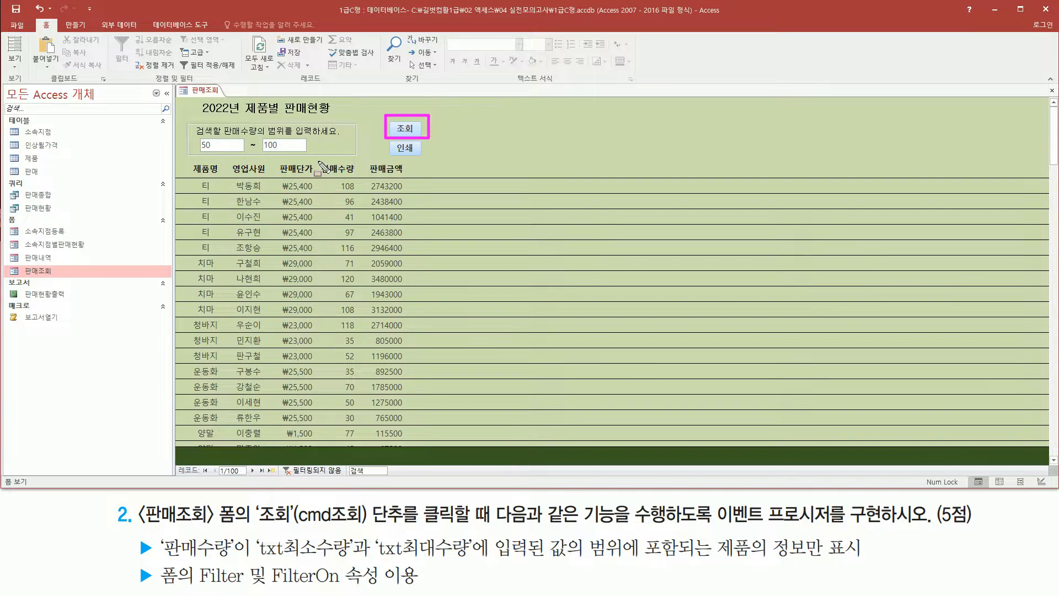
{"action": "mouse_move", "coordinate": [319, 161]}
{"action": "left_mouse_down"}
{"action": "mouse_move", "coordinate": [339, 192]}
{"action": "mouse_move", "coordinate": [363, 443]}
{"action": "left_mouse_up"}
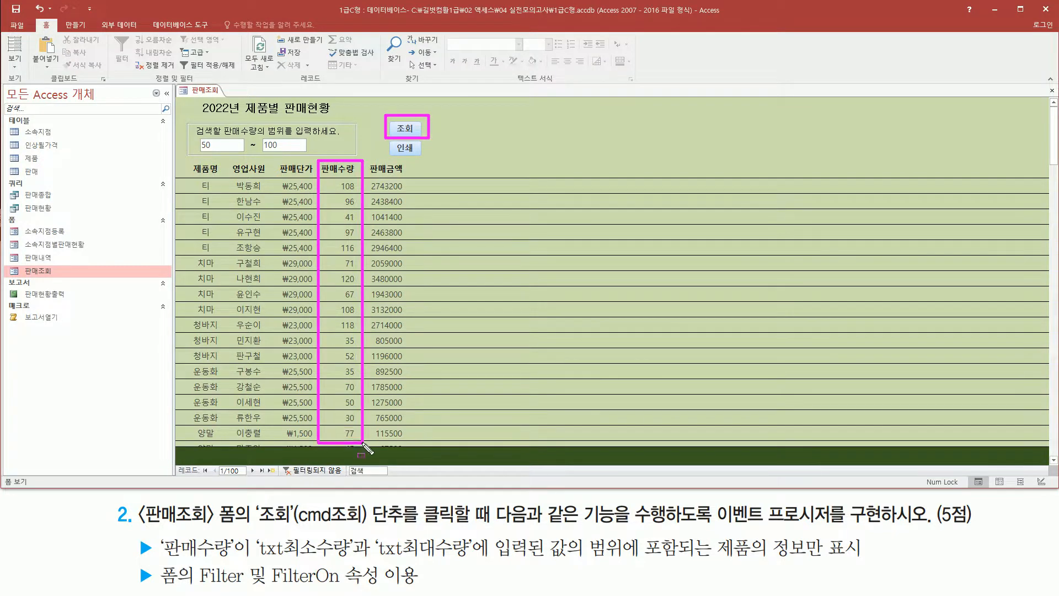
{"action": "left_click_drag", "start_coordinate": [363, 443], "coordinate": [364, 443]}
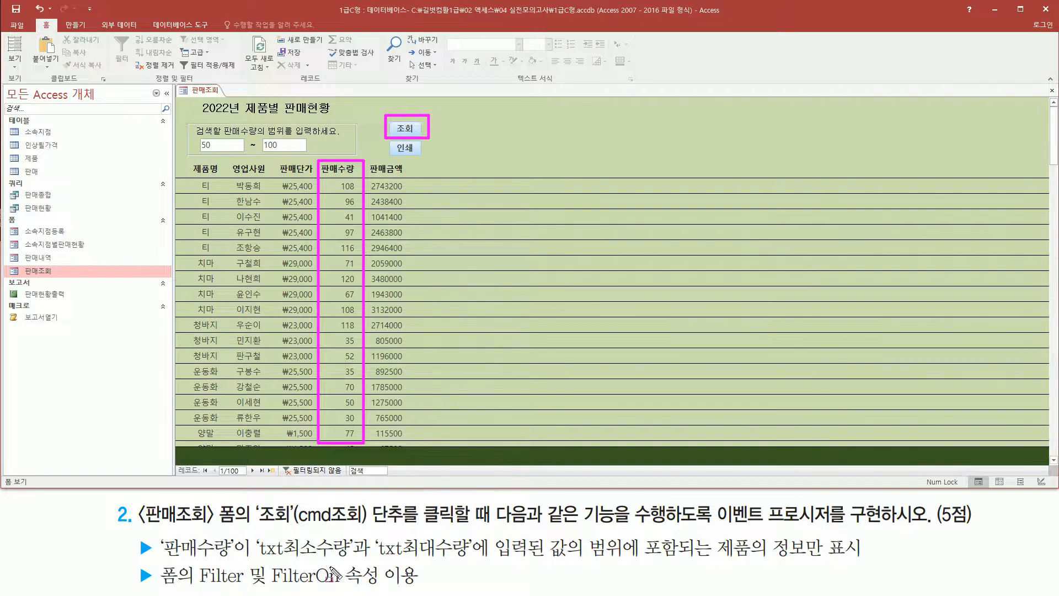
{"action": "key", "text": "Escape"}
Step: Switch the 판매조회 form to Design view and select the 조회 command button in the form header
{"action": "right_click", "coordinate": [468, 109]}
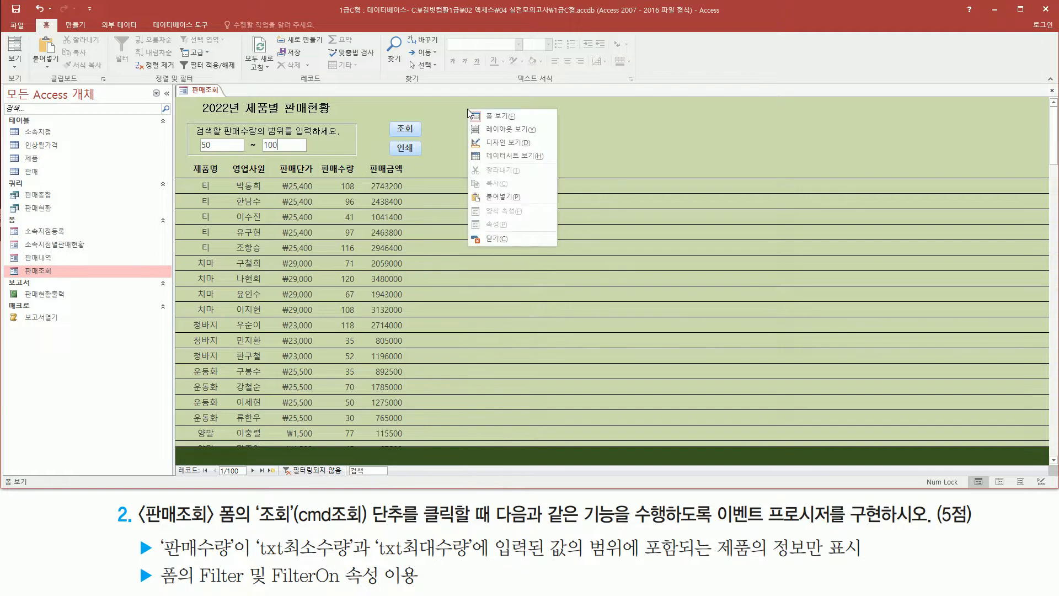
{"action": "left_click", "coordinate": [508, 142]}
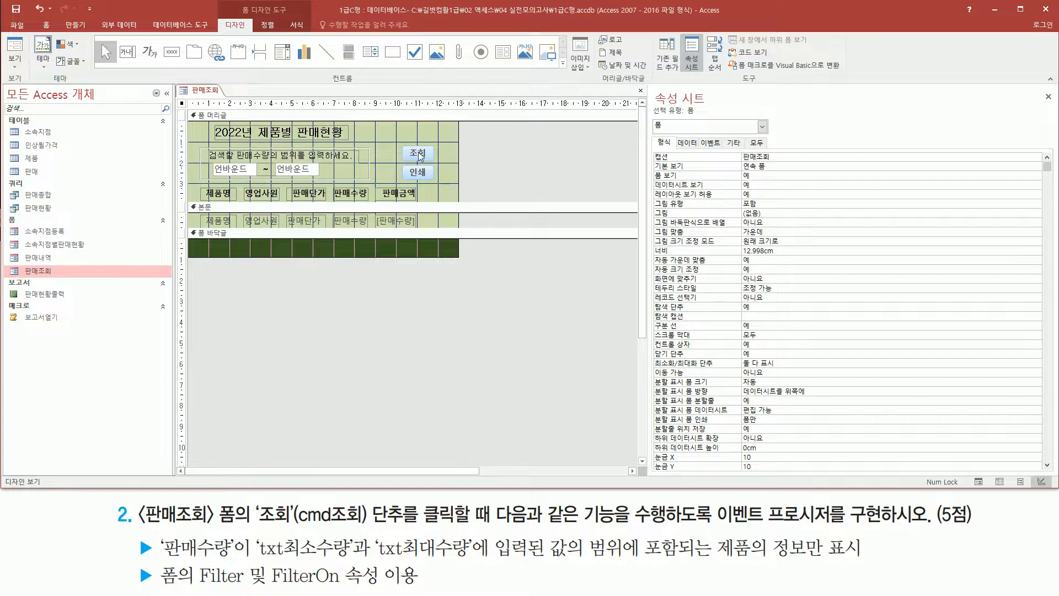
{"action": "left_click_drag", "start_coordinate": [398, 141], "coordinate": [441, 165]}
{"action": "left_click", "coordinate": [426, 149]}
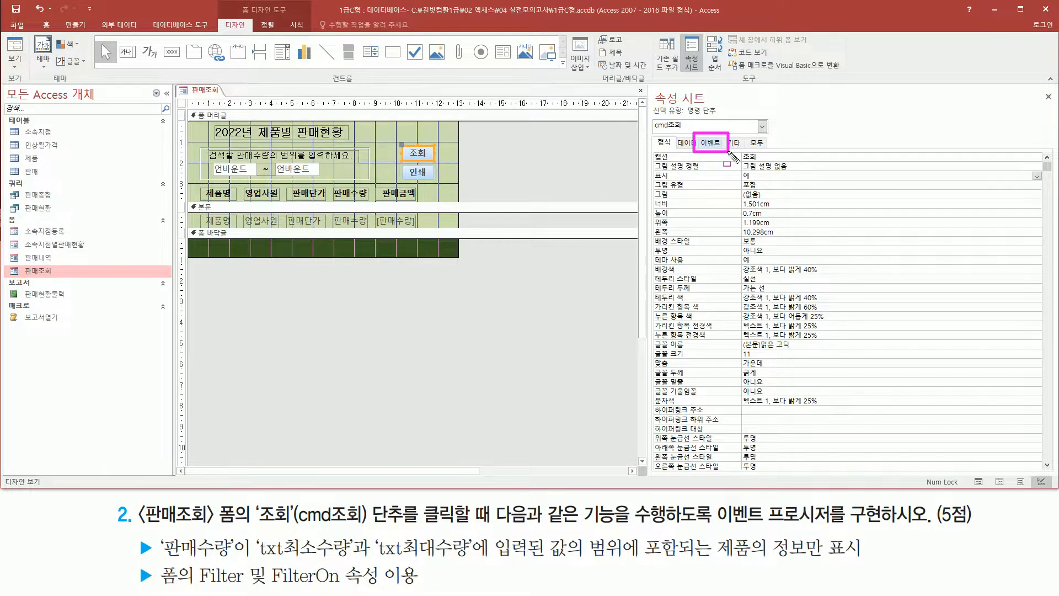
Step: Create an On Click event procedure for the cmd조회 button with the code builder (코드 작성기)
{"action": "left_click", "coordinate": [713, 147]}
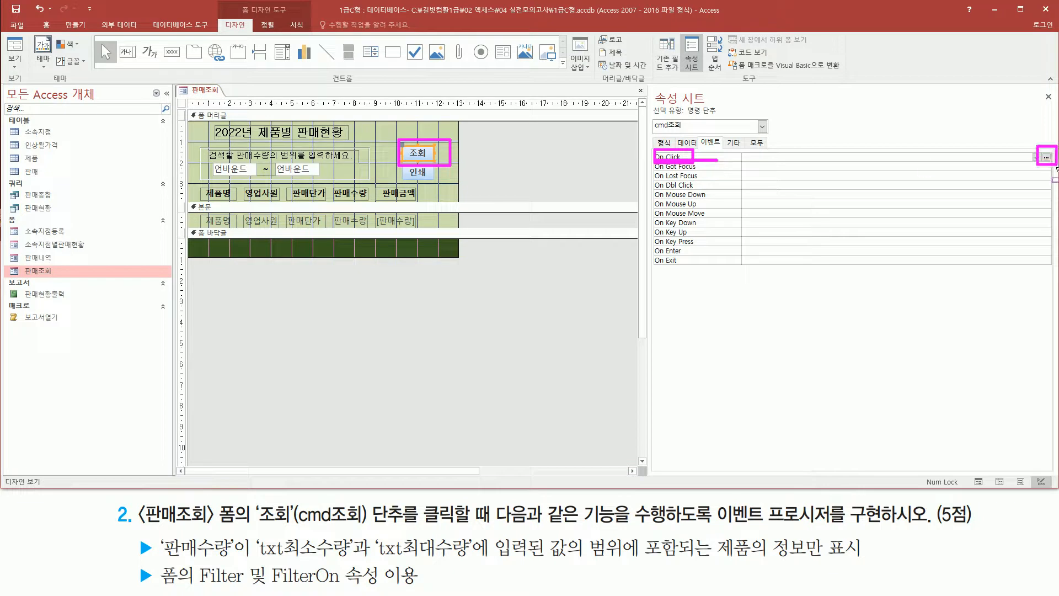
{"action": "left_click", "coordinate": [1047, 159]}
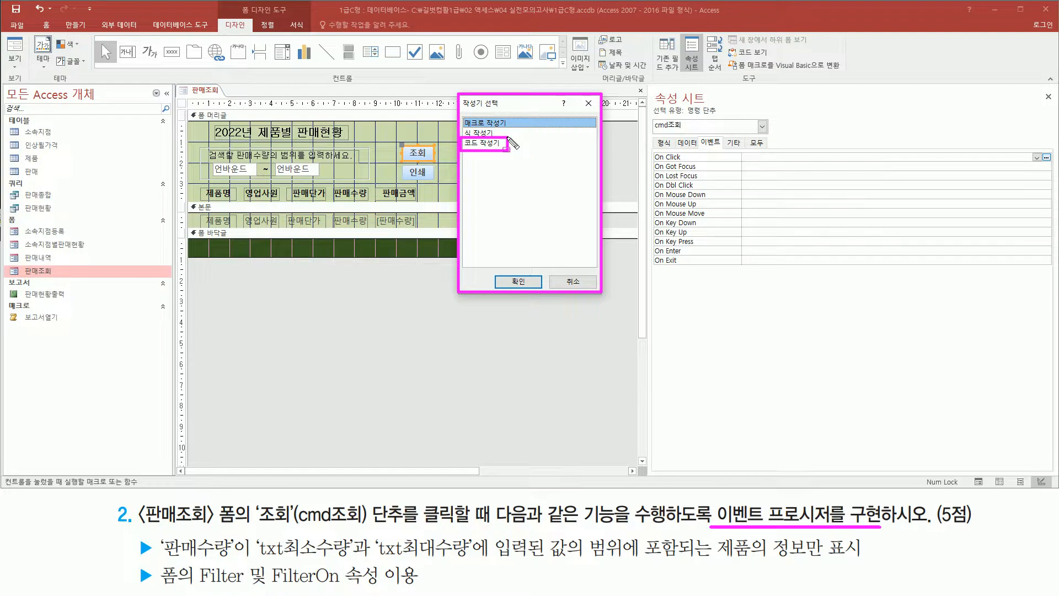
{"action": "left_click", "coordinate": [501, 145]}
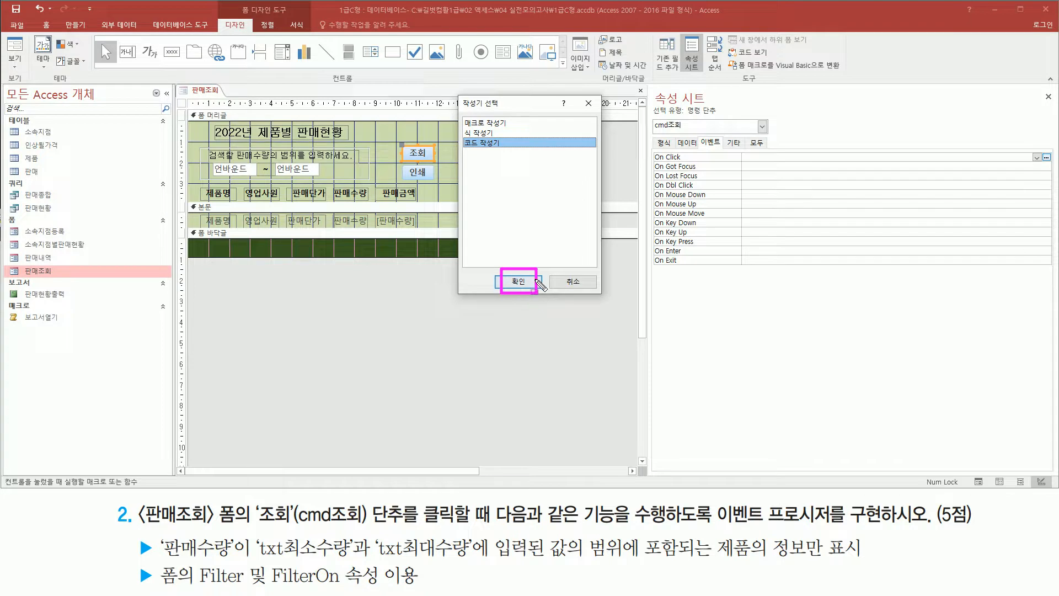
{"action": "left_click", "coordinate": [538, 283]}
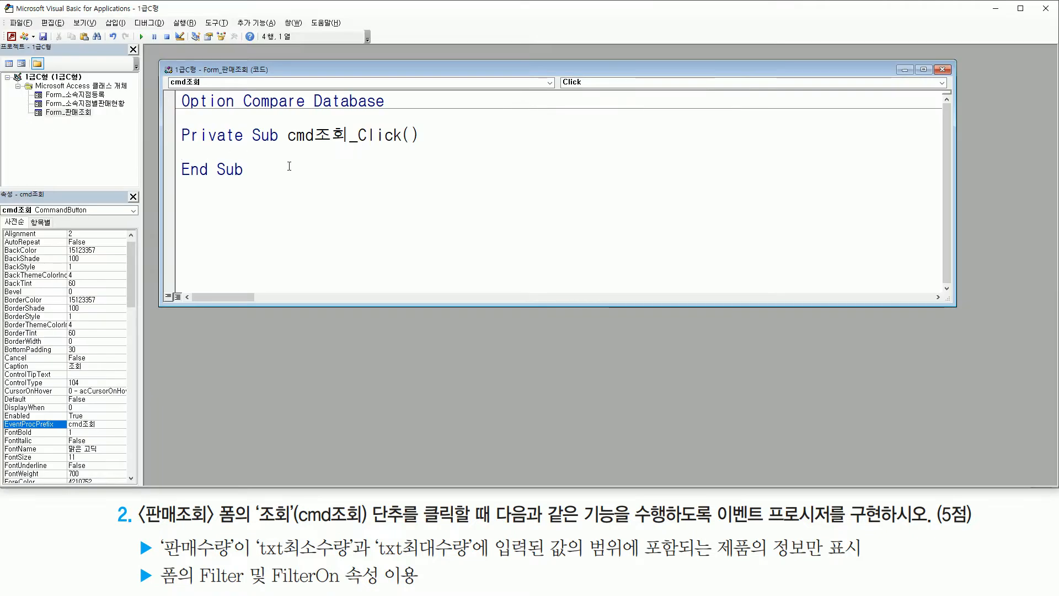
{"action": "mouse_move", "coordinate": [284, 146]}
{"action": "left_mouse_down"}
{"action": "mouse_move", "coordinate": [349, 147]}
{"action": "mouse_move", "coordinate": [350, 122]}
{"action": "mouse_move", "coordinate": [407, 147]}
{"action": "left_mouse_up"}
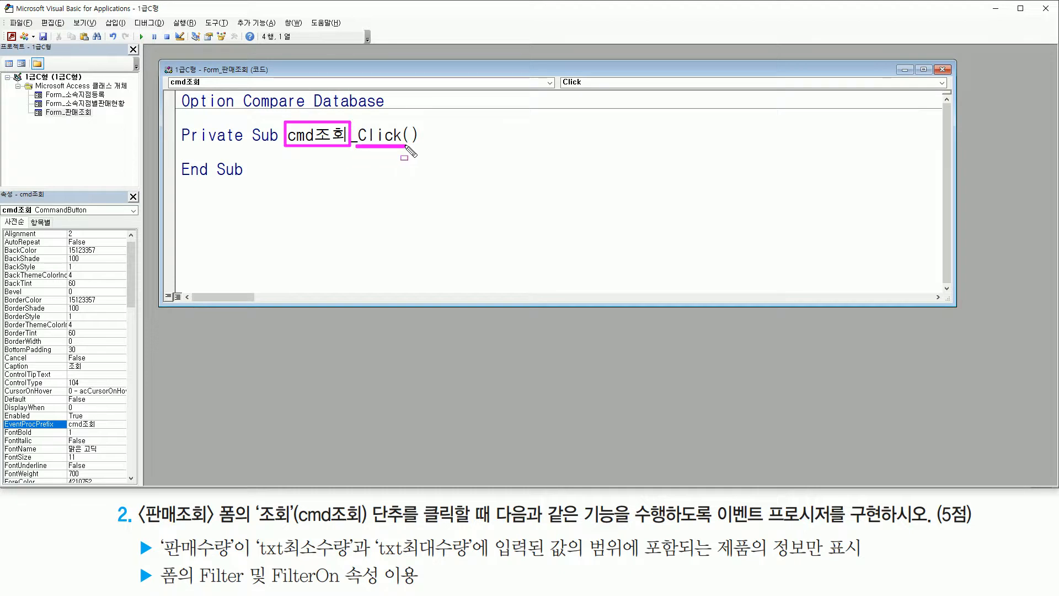
{"action": "left_click_drag", "start_coordinate": [182, 147], "coordinate": [371, 162]}
{"action": "key", "text": "Escape"}
Step: Begin a Me.Filter assignment on its own line inside the cmd조회_Click procedure, leaving blank lines below it
{"action": "key", "text": "Return"}
{"action": "key", "text": "Return"}
{"action": "left_click", "coordinate": [182, 168]}
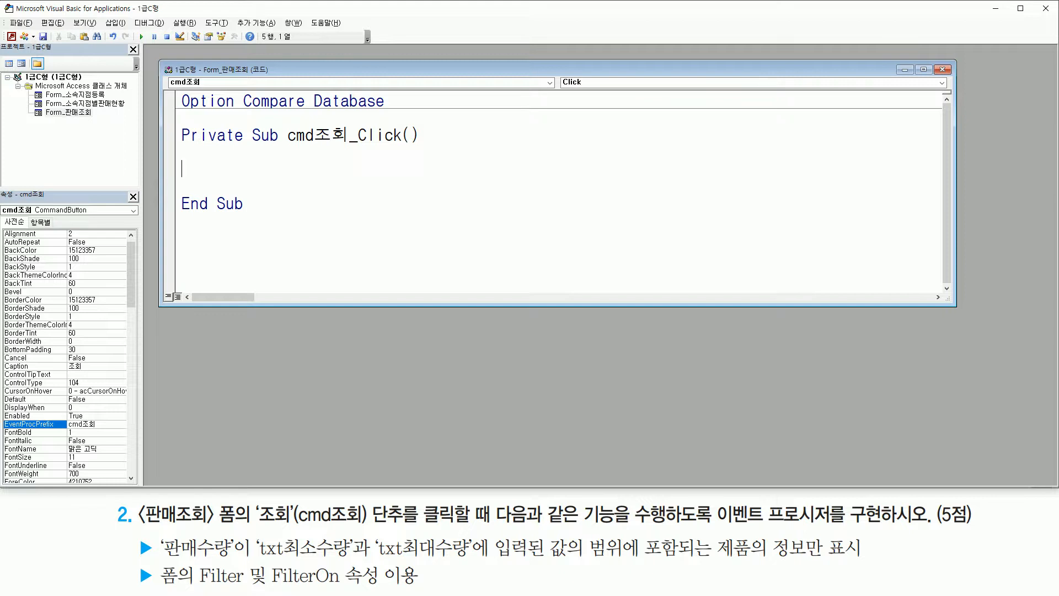
{"action": "type", "text": "me.filter ="}
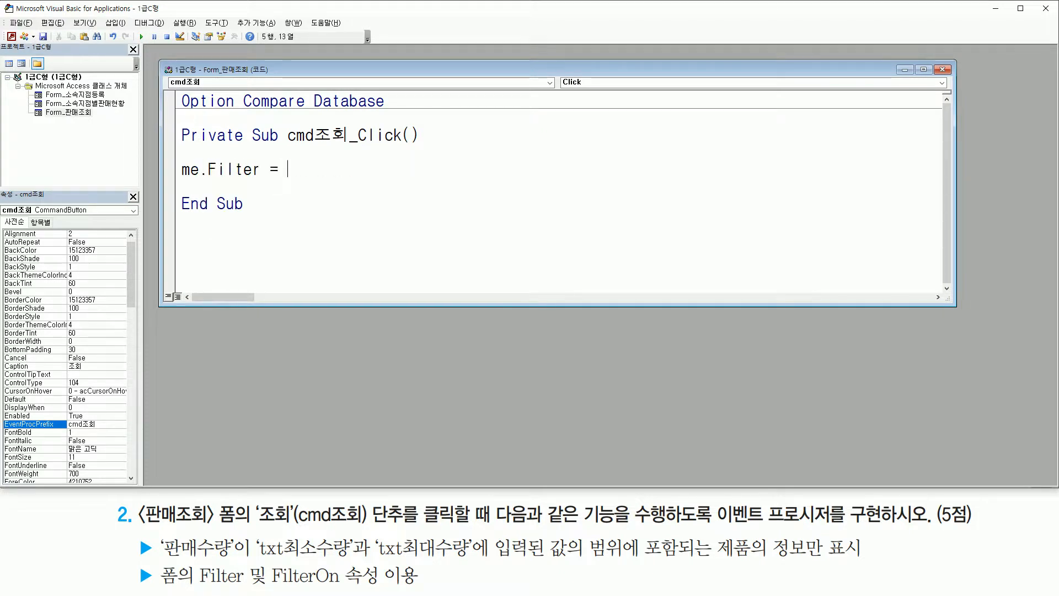
{"action": "key", "text": "Return"}
{"action": "key", "text": "Return"}
{"action": "key", "text": "Up"}
{"action": "key", "text": "Up"}
Step: Open the Me.Filter condition string with a quotation mark and the field name 판매수량
{"action": "type", "text": "\"vk"}
{"action": "key", "text": "BackSpace"}
{"action": "key", "text": "BackSpace"}
{"action": "key", "text": "Hangul"}
{"action": "type", "text": "파매"}
{"action": "key", "text": "BackSpace"}
{"action": "key", "text": "BackSpace"}
{"action": "key", "text": "BackSpace"}
{"action": "type", "text": "판매술ㅇ"}
{"action": "key", "text": "BackSpace"}
{"action": "key", "text": "BackSpace"}
{"action": "type", "text": "수량"}
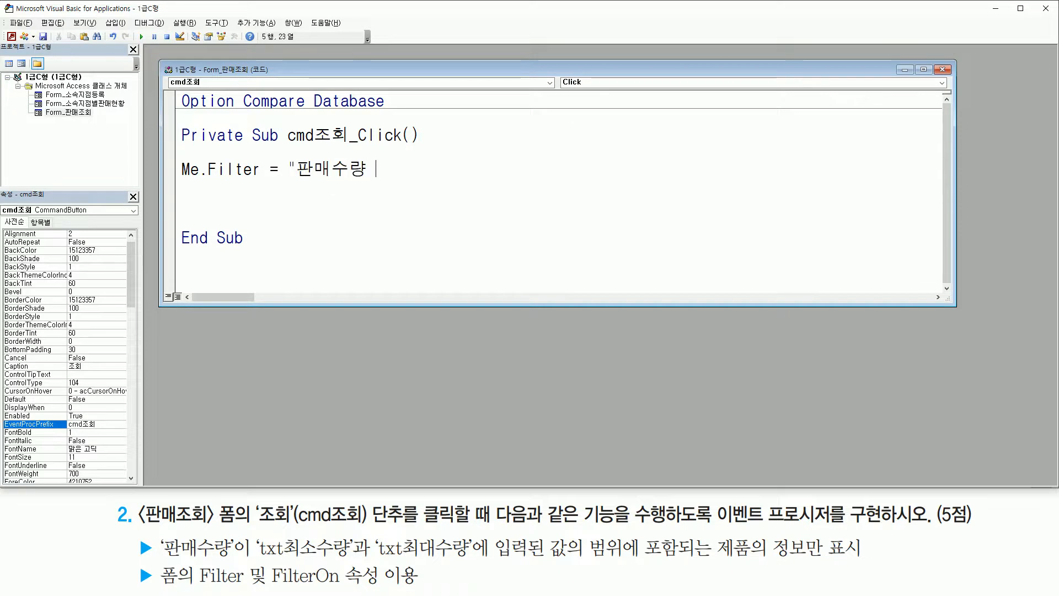
Step: Add the minimum-quantity control name txt최소수량 after 판매수량 in the Me.Filter line
{"action": "type", "text": " txt"}
{"action": "key", "text": "Hangul"}
{"action": "type", "text": "쵯"}
{"action": "type", "text": "소수량"}
{"action": "key", "text": "Left"}
{"action": "key", "text": "Left"}
{"action": "key", "text": "Left"}
{"action": "key", "text": "Left"}
{"action": "key", "text": "Left"}
{"action": "key", "text": "Left"}
{"action": "key", "text": "Left"}
{"action": "key", "text": "shift+End"}
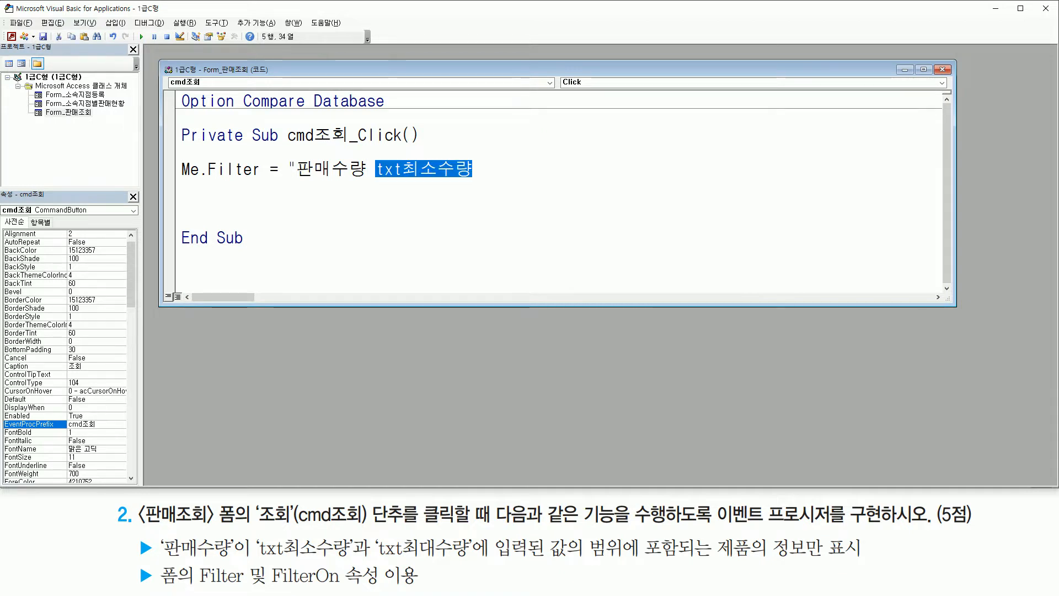
Step: Insert the >= operator, closing quote and & before txt최소수량, making the condition "판매수량 >= " & txt최소수량
{"action": "key", "text": "Left"}
{"action": "type", "text": "<"}
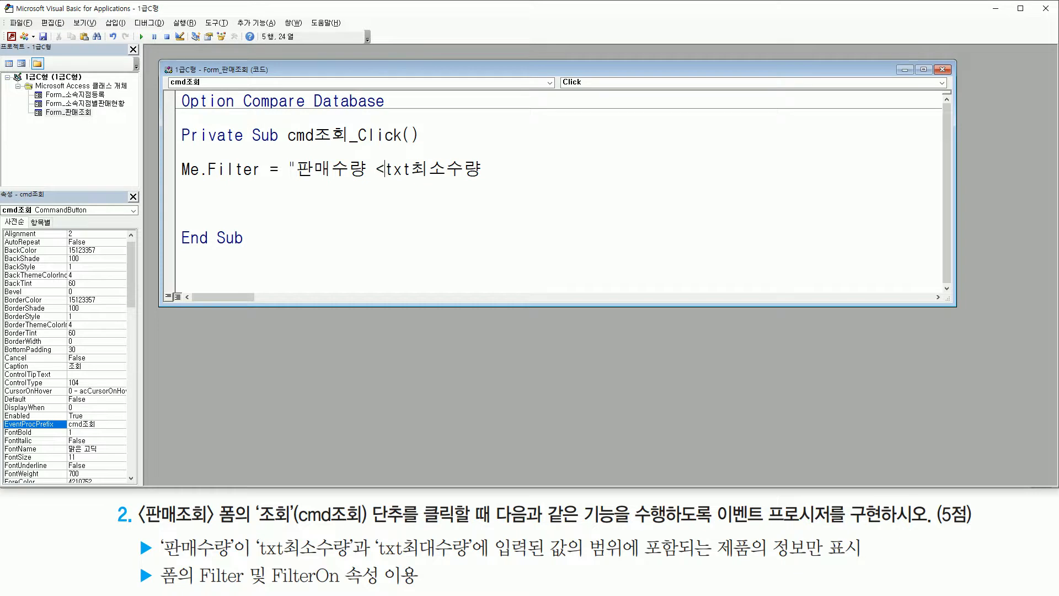
{"action": "key", "text": "BackSpace"}
{"action": "type", "text": ">="}
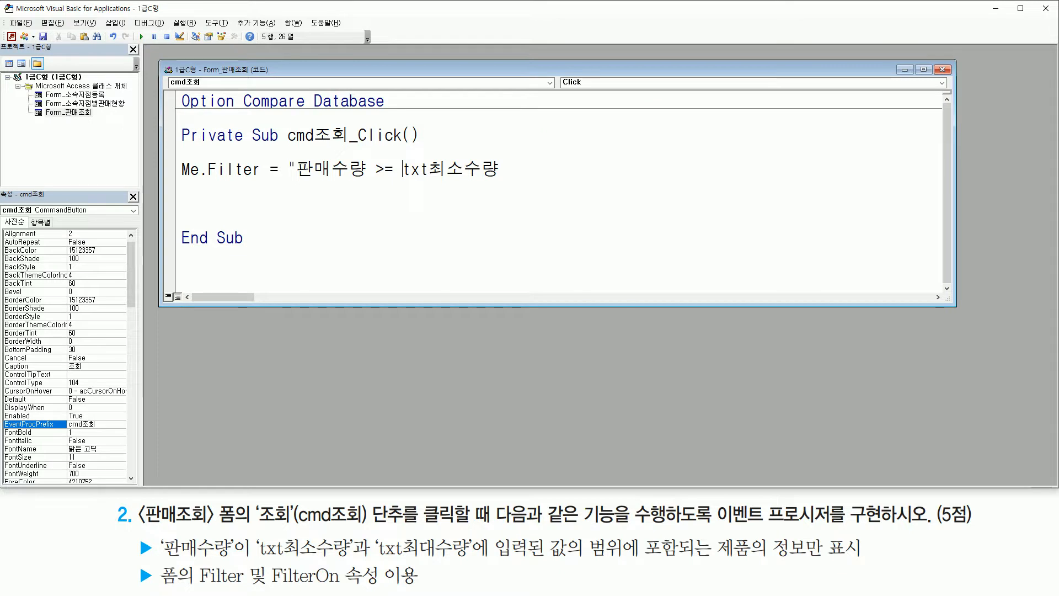
{"action": "type", "text": "\" &"}
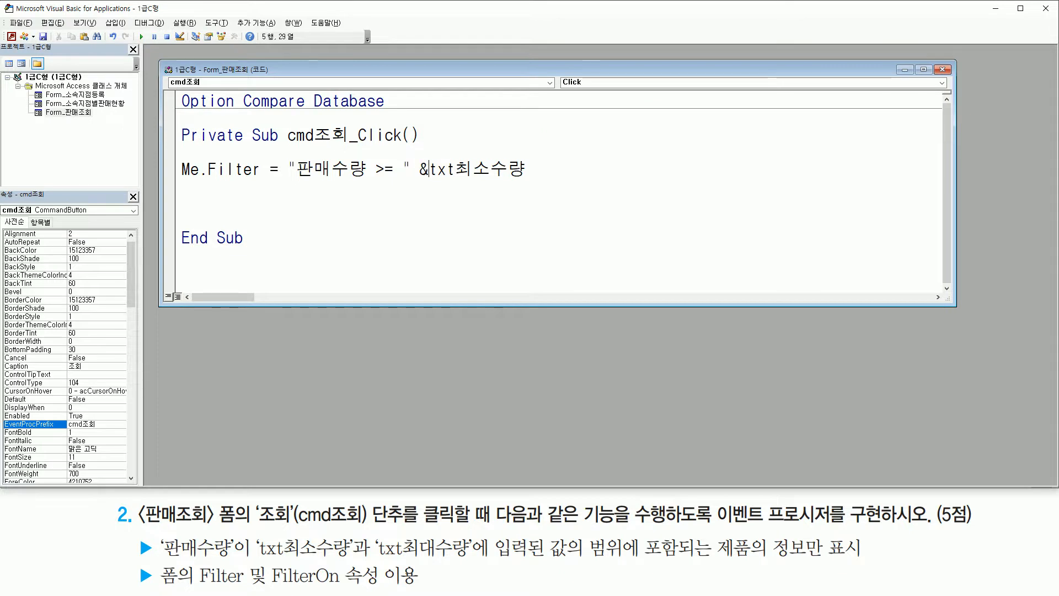
{"action": "key", "text": "Return"}
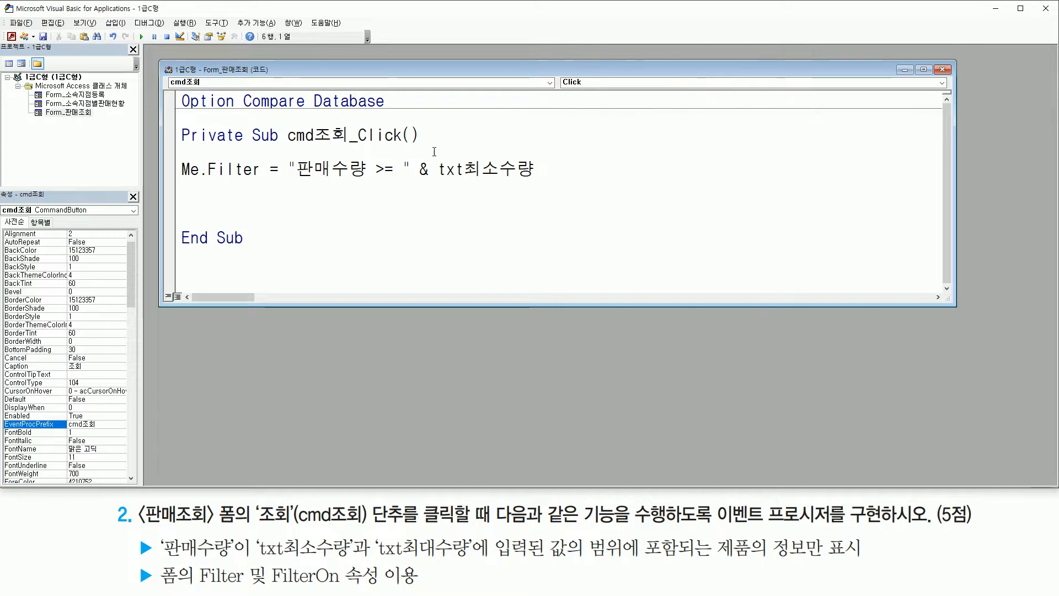
{"action": "mouse_move", "coordinate": [285, 183]}
{"action": "left_mouse_down"}
{"action": "mouse_move", "coordinate": [545, 186]}
{"action": "mouse_move", "coordinate": [541, 152]}
{"action": "left_mouse_up"}
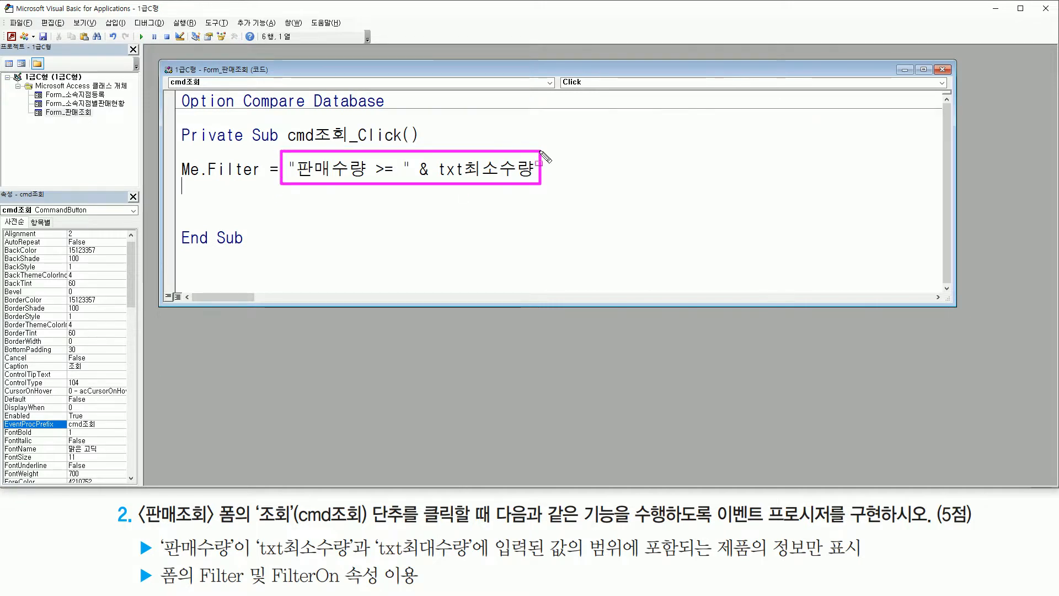
{"action": "left_click_drag", "start_coordinate": [370, 552], "coordinate": [473, 553]}
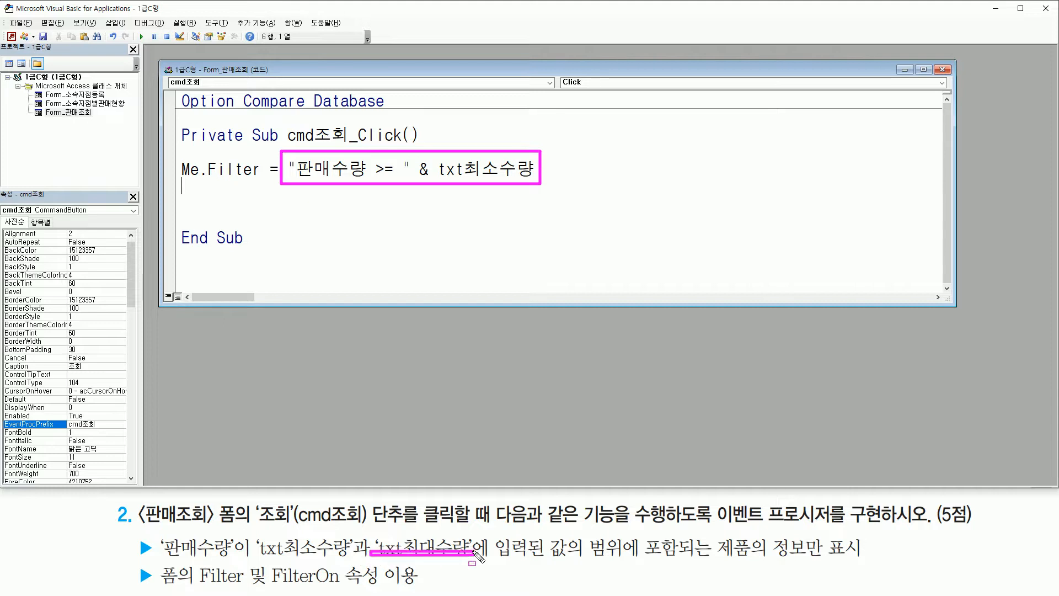
{"action": "key", "text": "Escape"}
Step: Duplicate the minimum-quantity condition at the end of the Me.Filter line
{"action": "left_click", "coordinate": [591, 171]}
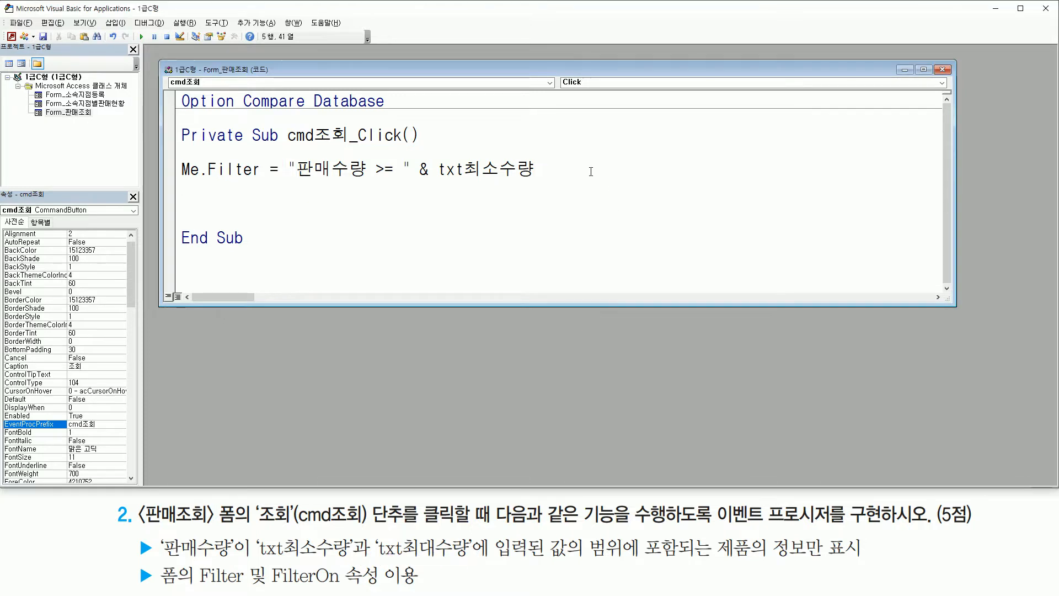
{"action": "left_click_drag", "start_coordinate": [591, 171], "coordinate": [288, 169]}
{"action": "key", "text": "ctrl+c"}
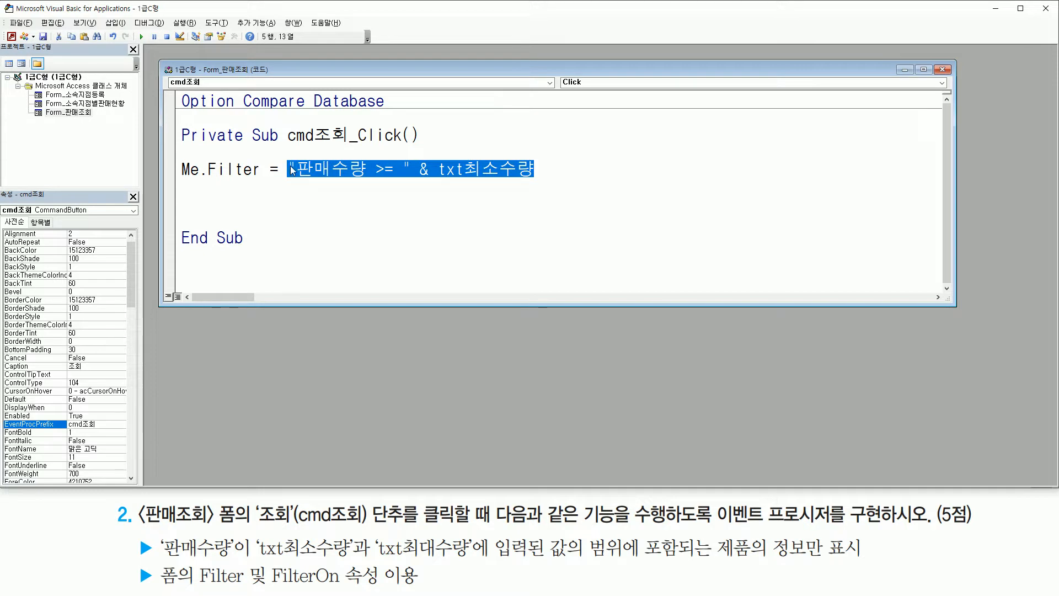
{"action": "left_click", "coordinate": [609, 173]}
{"action": "key", "text": "ctrl+v"}
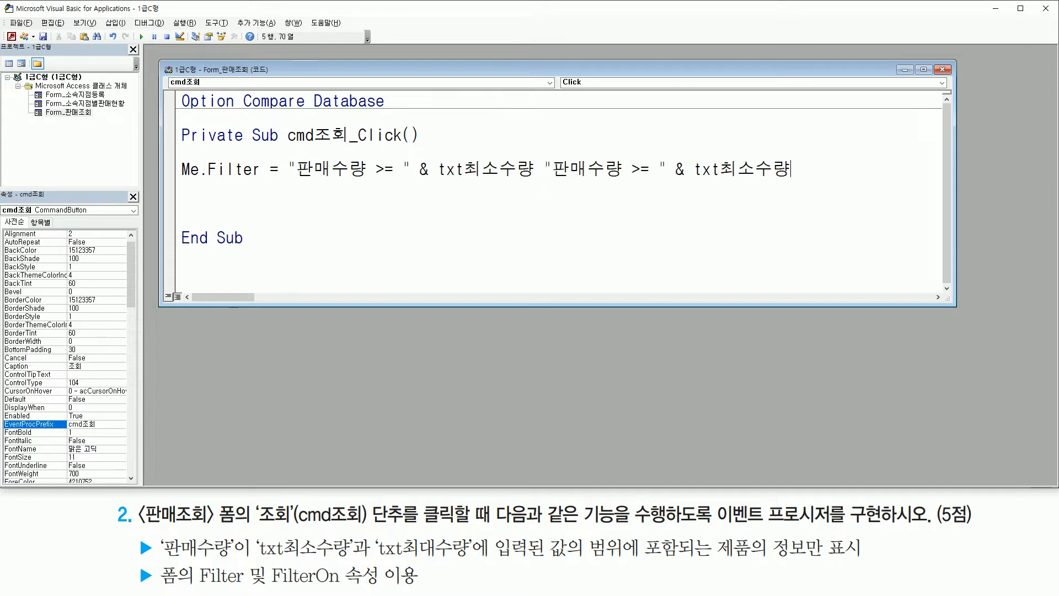
Step: Change the duplicated condition to "판매수량 <= " & txt최대수량 for the maximum quantity
{"action": "mouse_move", "coordinate": [751, 171]}
{"action": "left_mouse_down"}
{"action": "mouse_move", "coordinate": [773, 171]}
{"action": "mouse_move", "coordinate": [755, 169]}
{"action": "left_mouse_up"}
{"action": "left_click", "coordinate": [774, 171]}
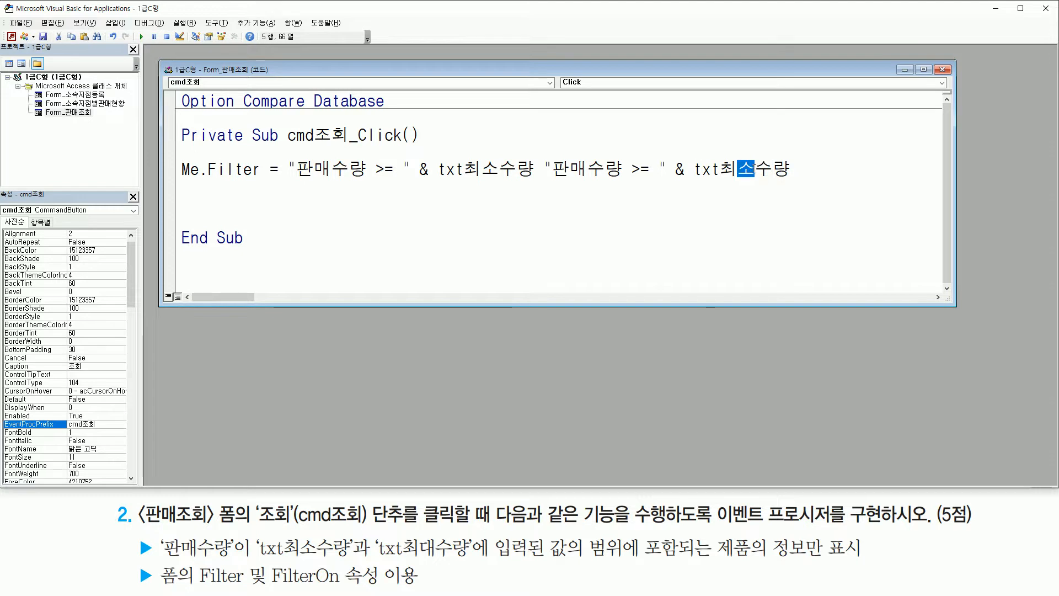
{"action": "type", "text": "대"}
{"action": "left_click", "coordinate": [678, 168]}
{"action": "key", "text": "BackSpace"}
{"action": "key", "text": "BackSpace"}
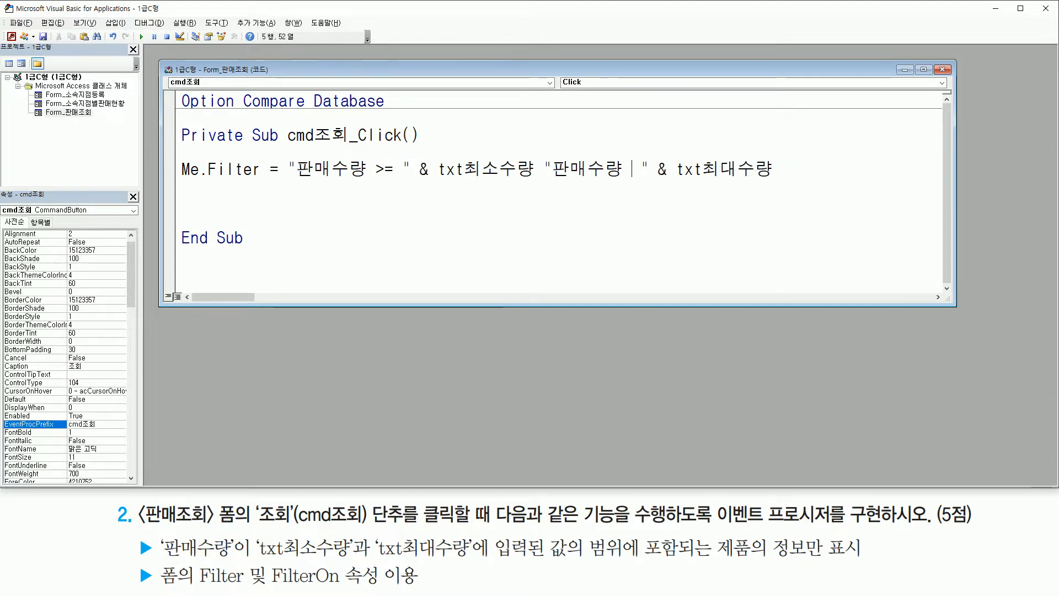
{"action": "type", "text": "<="}
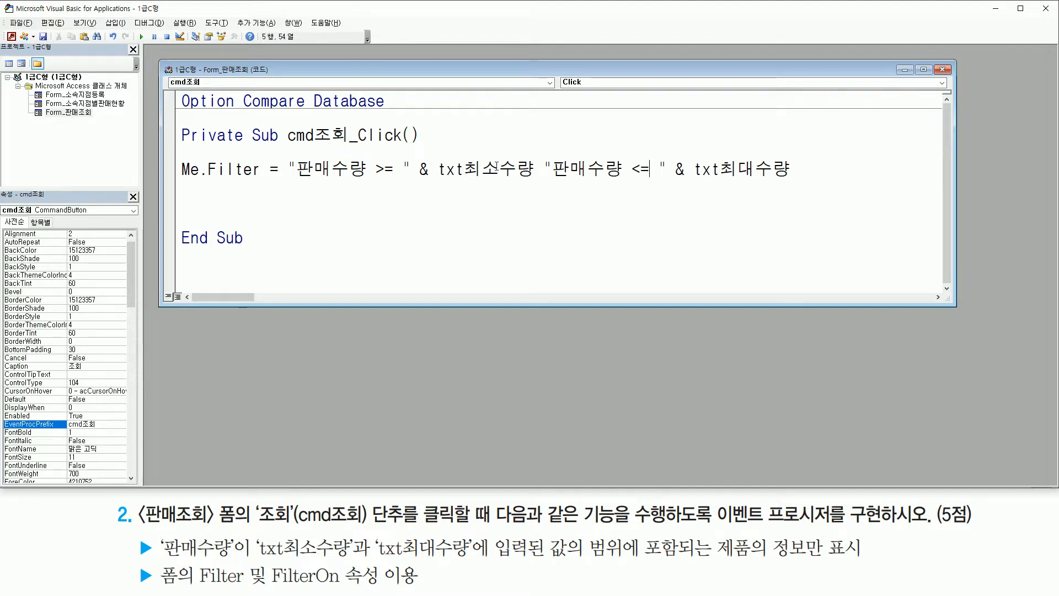
Step: Join the minimum and maximum conditions in the Me.Filter line with & " and ahead of the second 판매수량
{"action": "left_click_drag", "start_coordinate": [280, 183], "coordinate": [804, 187]}
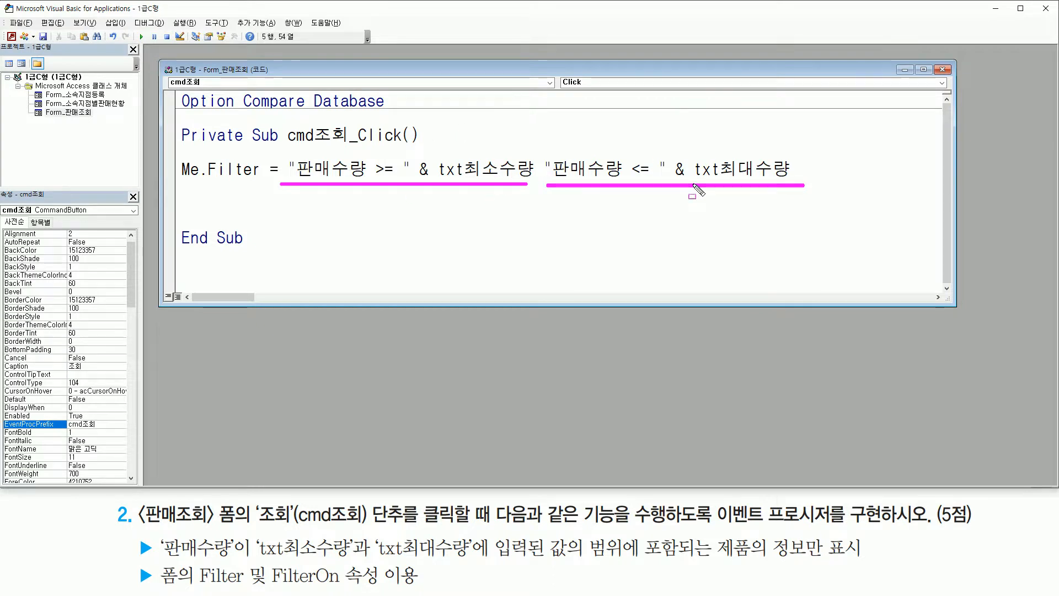
{"action": "key", "text": "Escape"}
{"action": "left_click", "coordinate": [545, 171]}
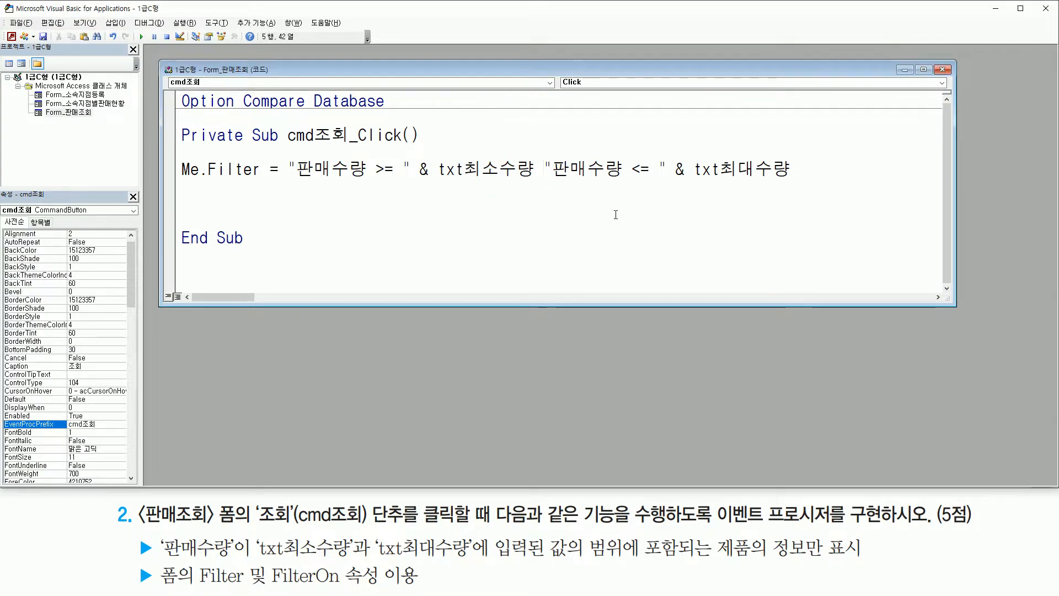
{"action": "type", "text": "& \""}
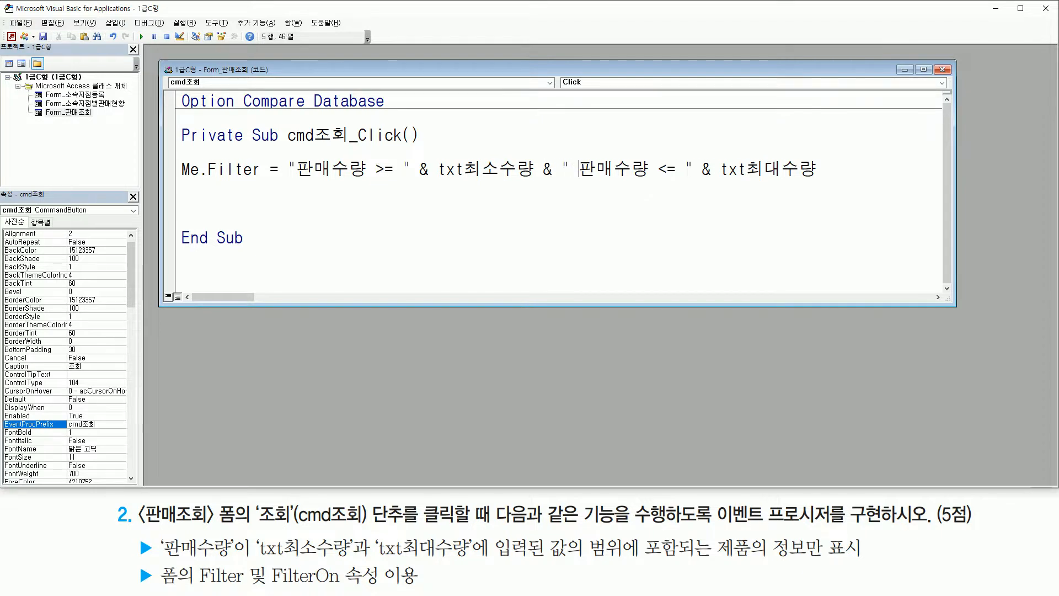
{"action": "type", "text": " and"}
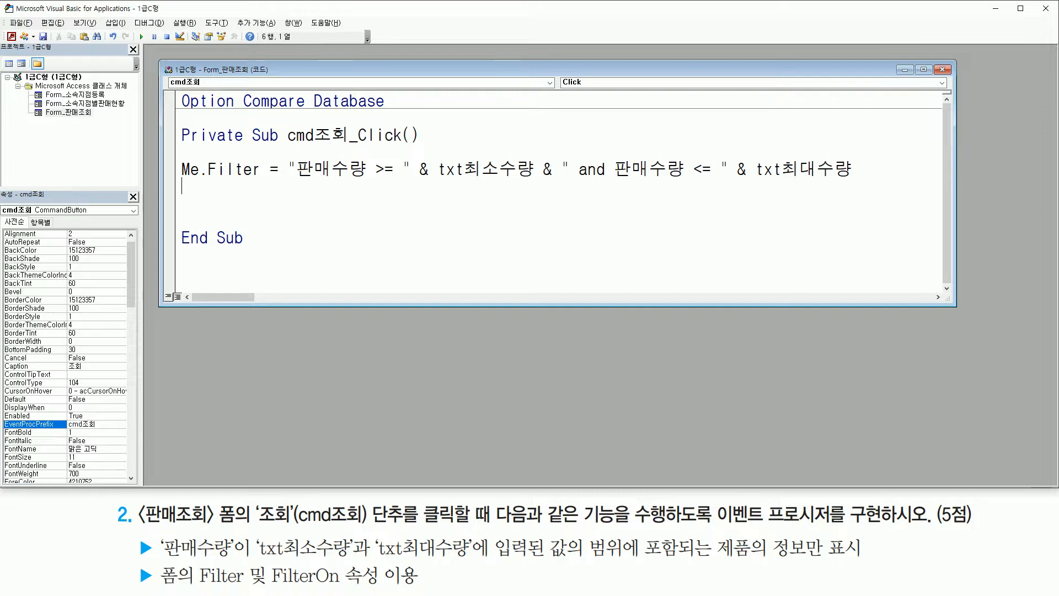
Step: Turn the form filter on by adding Me.FilterOn = True below the Me.Filter line
{"action": "type", "text": "m"}
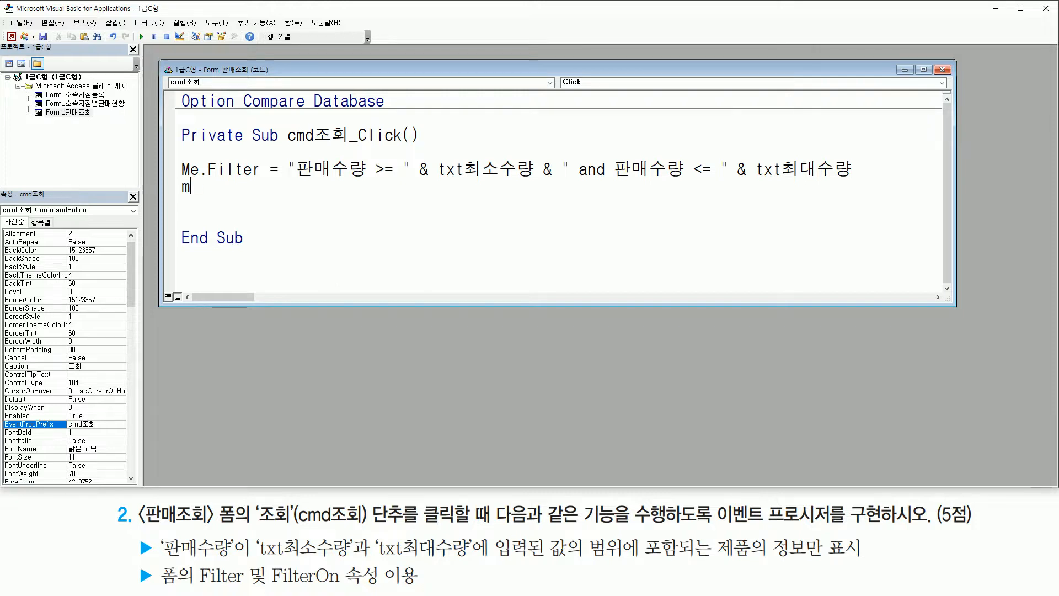
{"action": "type", "text": "e."}
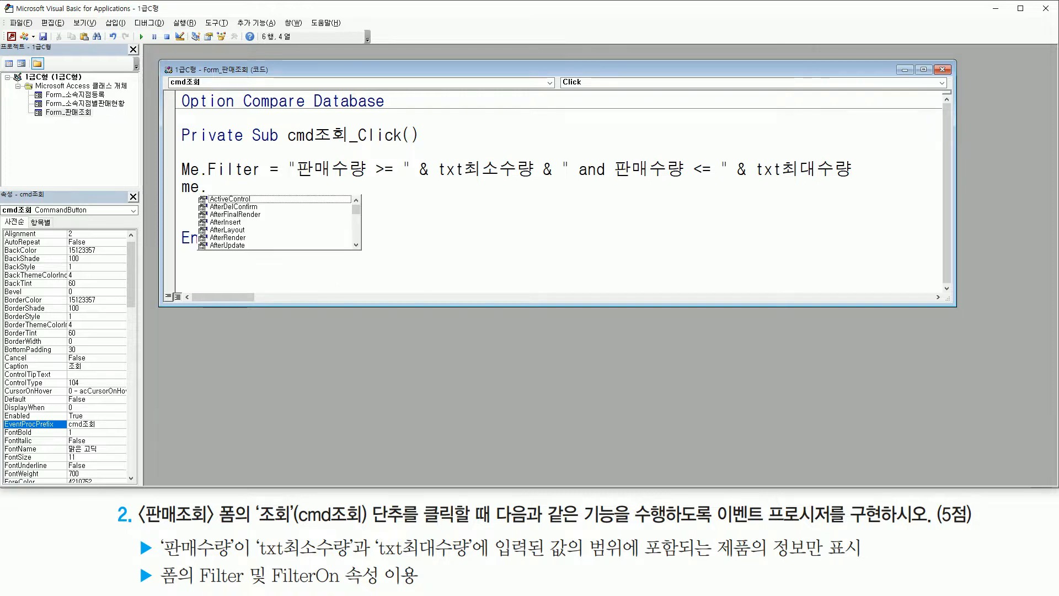
{"action": "type", "text": "filteron"}
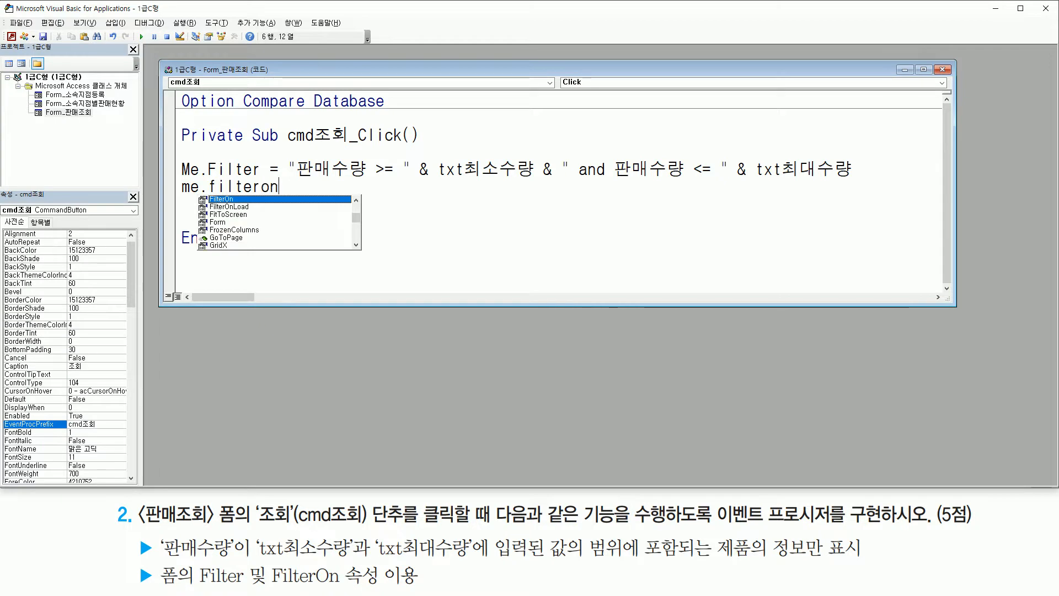
{"action": "type", "text": " = tru"}
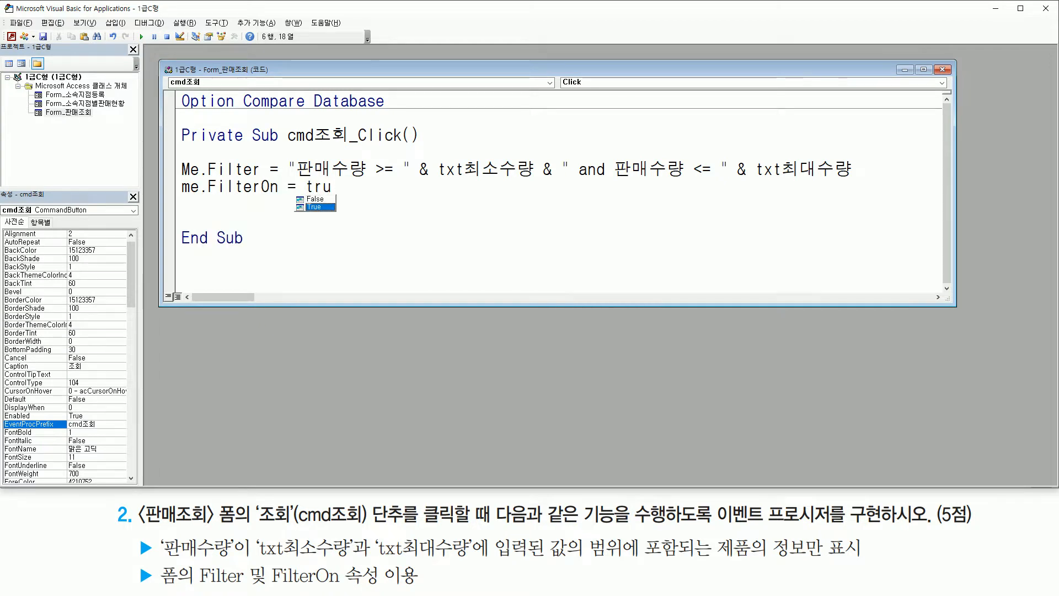
{"action": "key", "text": "Return"}
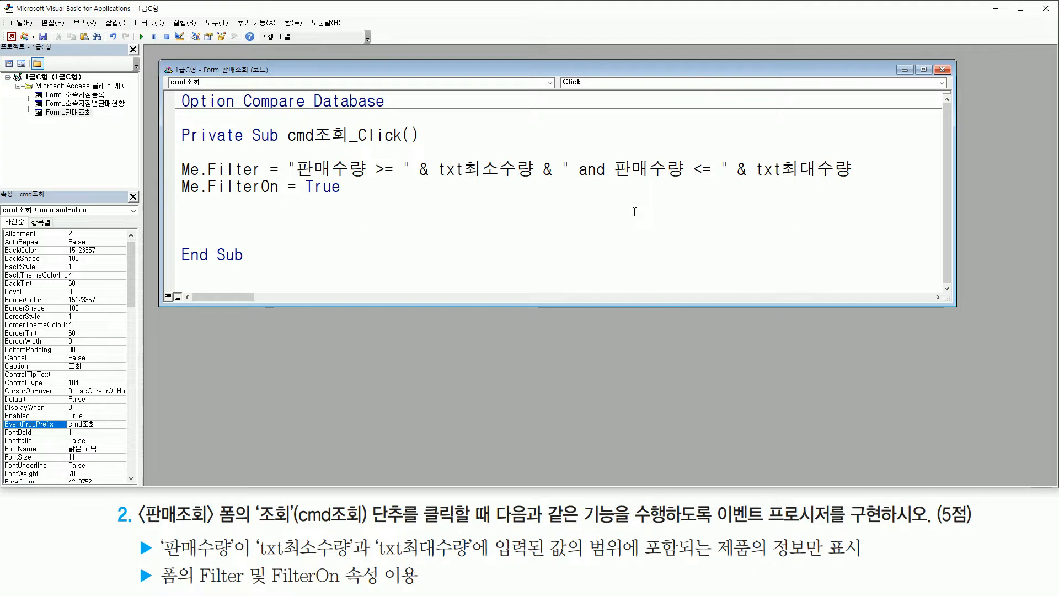
Step: Separate the Me.Filter and Me.FilterOn lines with a blank line and remove the extra blank line above End Sub
{"action": "key", "text": "BackSpace"}
{"action": "key", "text": "Home"}
{"action": "key", "text": "Return"}
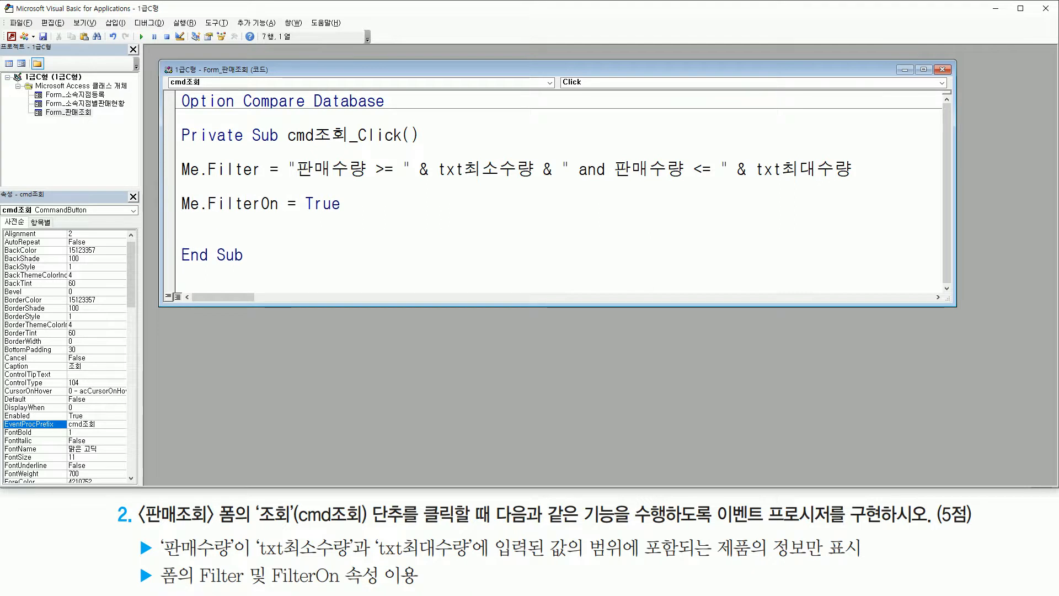
{"action": "key", "text": "Delete"}
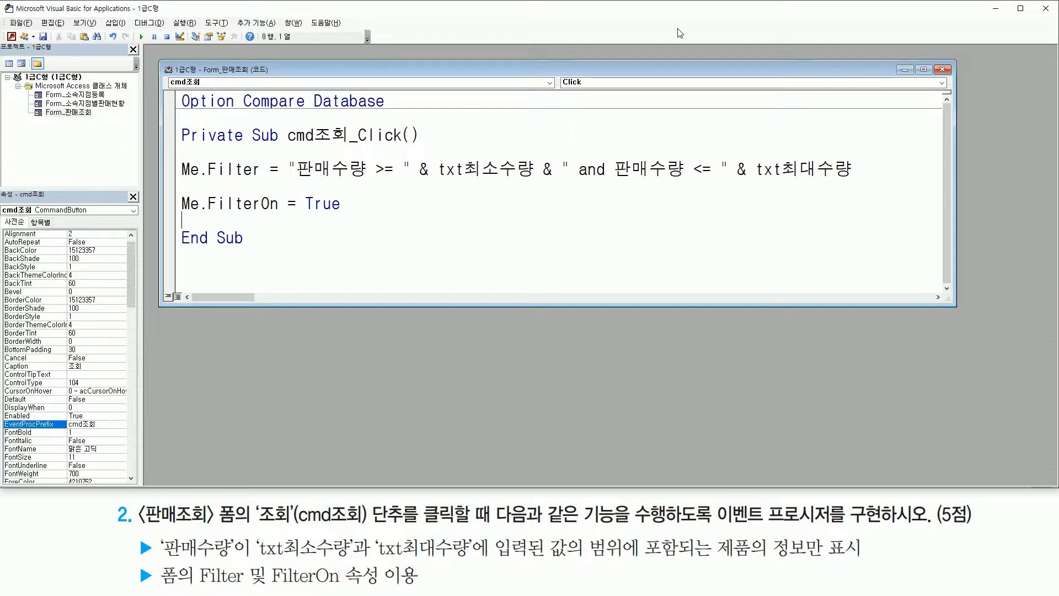
{"action": "left_click_drag", "start_coordinate": [289, 180], "coordinate": [862, 186]}
{"action": "left_click", "coordinate": [577, 161]}
{"action": "left_click_drag", "start_coordinate": [590, 175], "coordinate": [610, 180]}
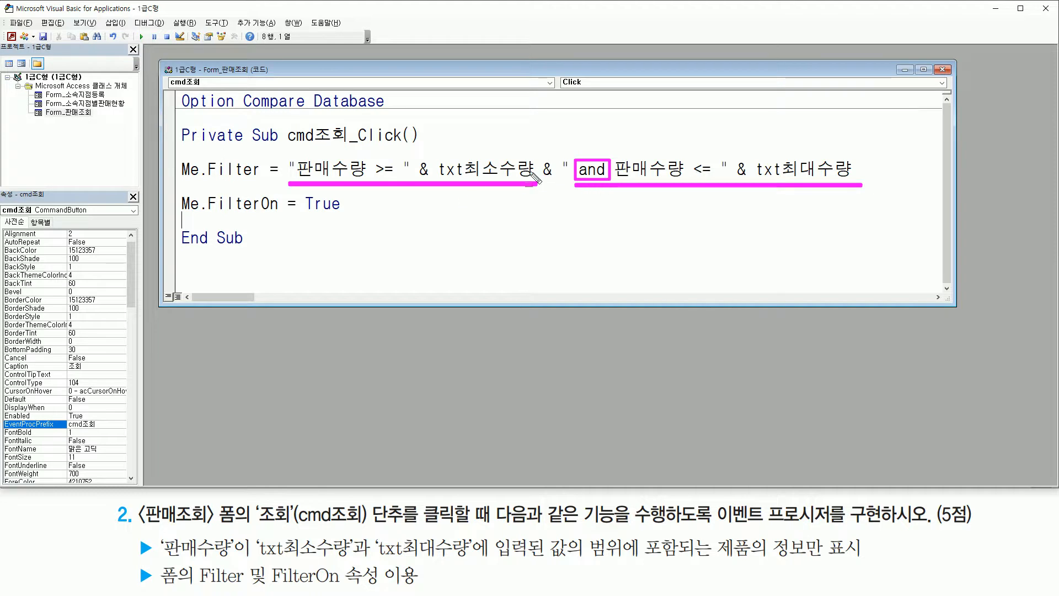
{"action": "left_click_drag", "start_coordinate": [543, 158], "coordinate": [555, 185]}
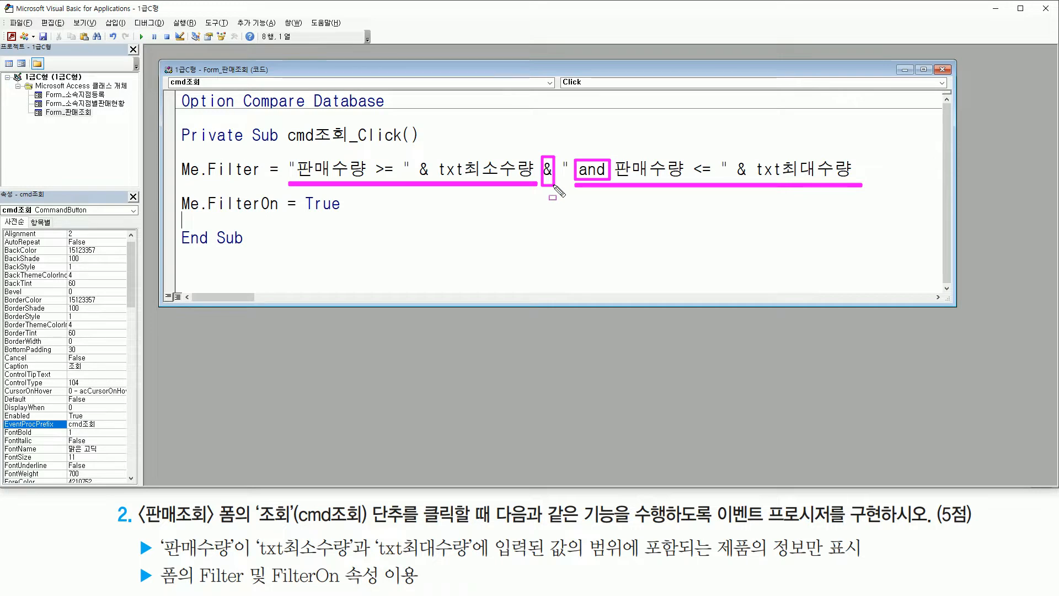
{"action": "key", "text": "Escape"}
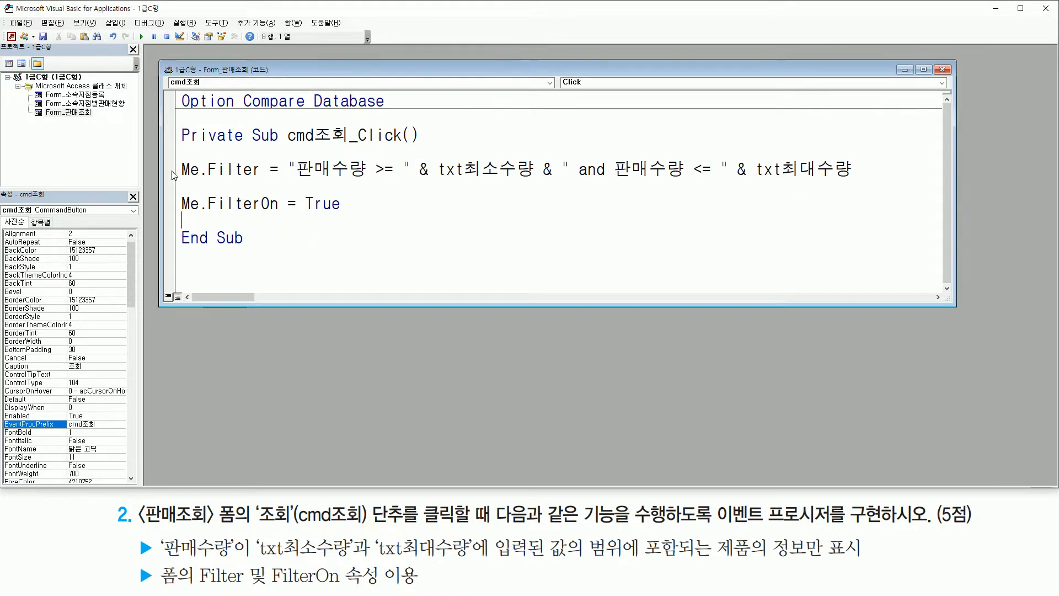
{"action": "left_click_drag", "start_coordinate": [5, 27], "coordinate": [21, 49]}
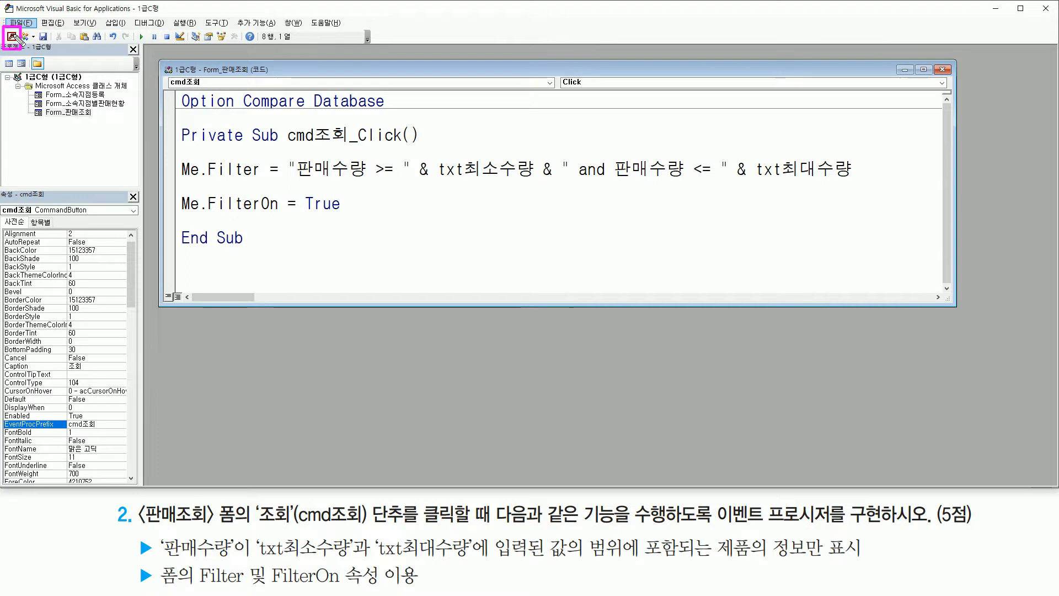
Step: Return to Access, show the 판매조회 form in Form View and place the cursor in the maximum quantity box
{"action": "left_click", "coordinate": [12, 36]}
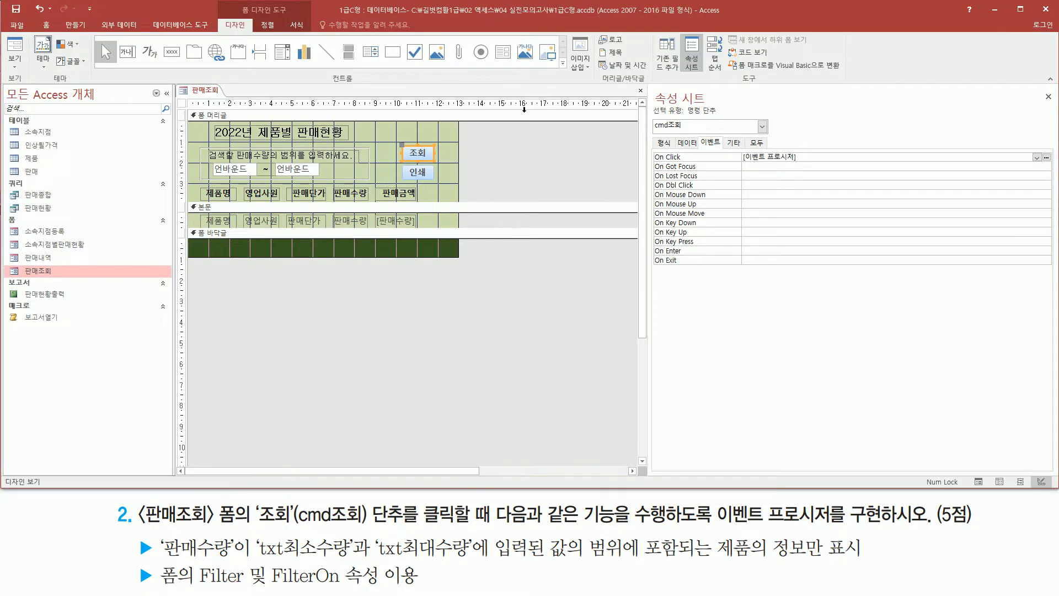
{"action": "left_click", "coordinate": [516, 136]}
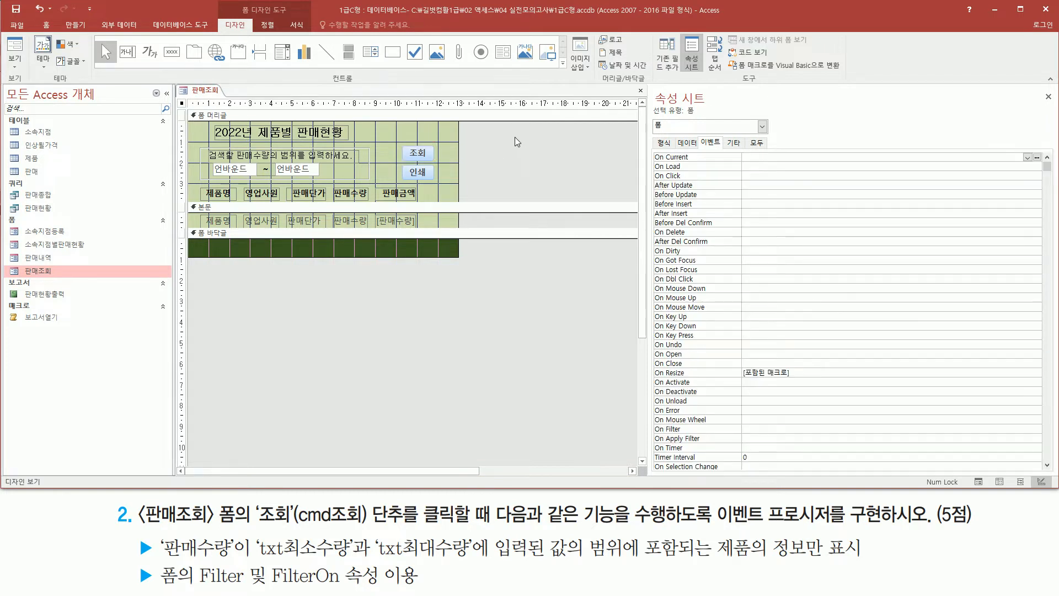
{"action": "right_click", "coordinate": [516, 138]}
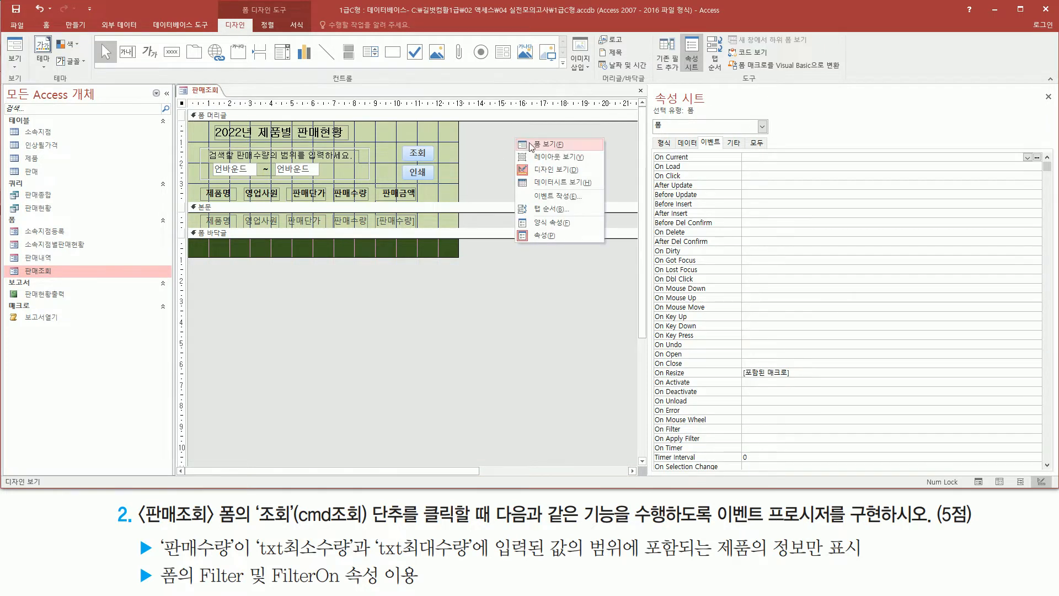
{"action": "left_click", "coordinate": [544, 145]}
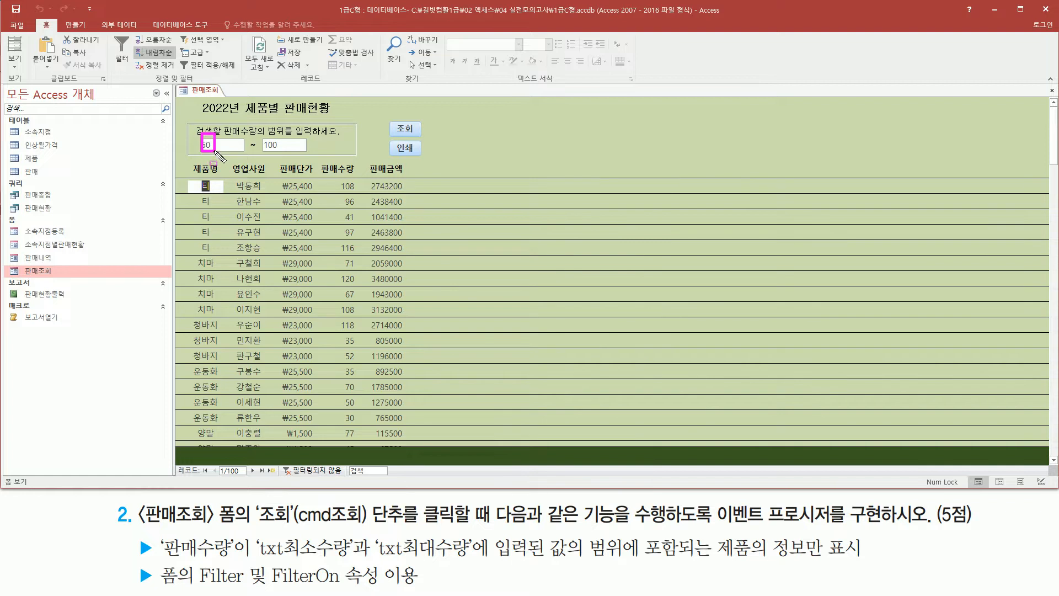
{"action": "left_click", "coordinate": [276, 144]}
{"action": "left_click", "coordinate": [301, 144]}
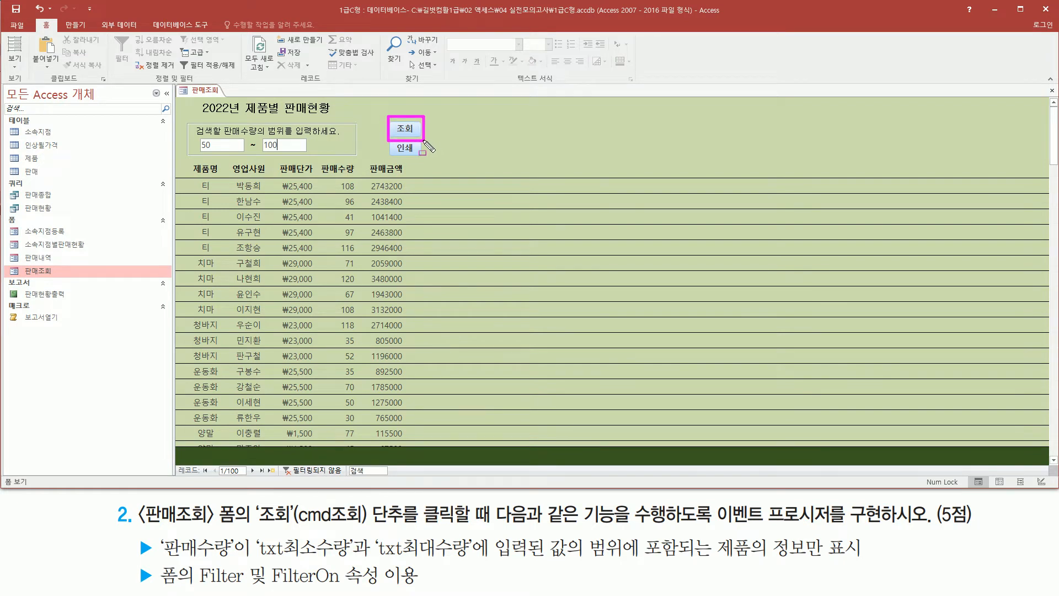
{"action": "left_click_drag", "start_coordinate": [330, 173], "coordinate": [371, 445]}
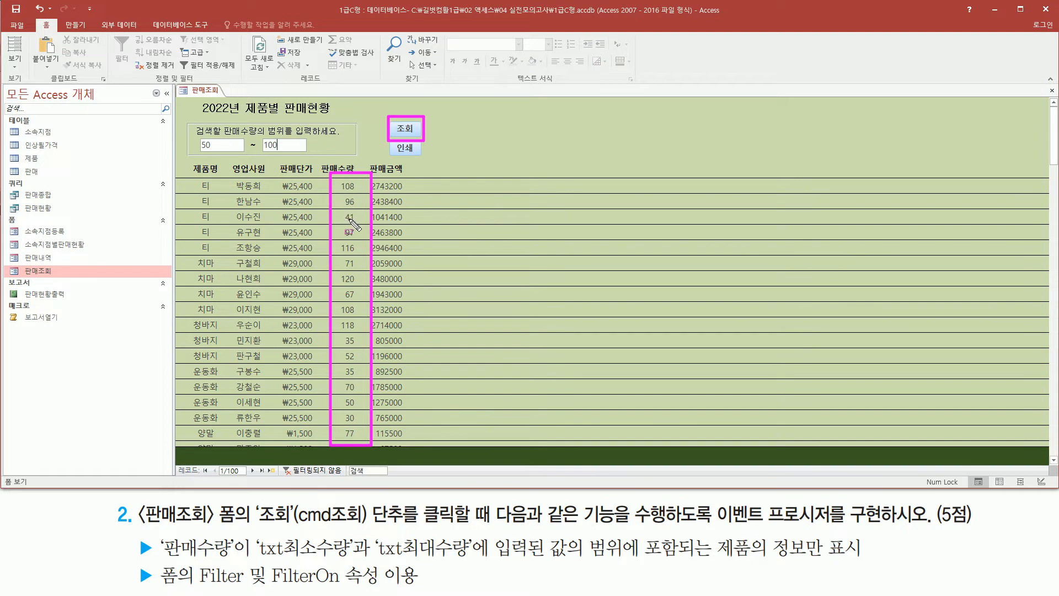
{"action": "left_click_drag", "start_coordinate": [341, 223], "coordinate": [355, 192]}
{"action": "left_click_drag", "start_coordinate": [336, 250], "coordinate": [357, 250]}
{"action": "left_click_drag", "start_coordinate": [354, 317], "coordinate": [368, 348]}
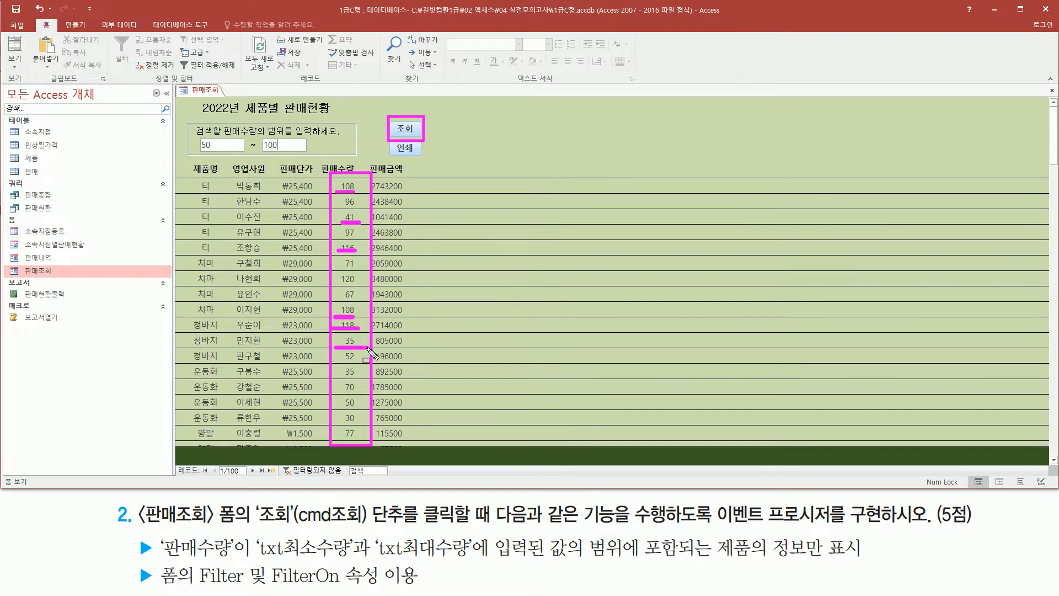
{"action": "key", "text": "Escape"}
Step: Run the form's 조회 command to filter the products to sales quantities from 50 to 100
{"action": "left_click", "coordinate": [408, 129]}
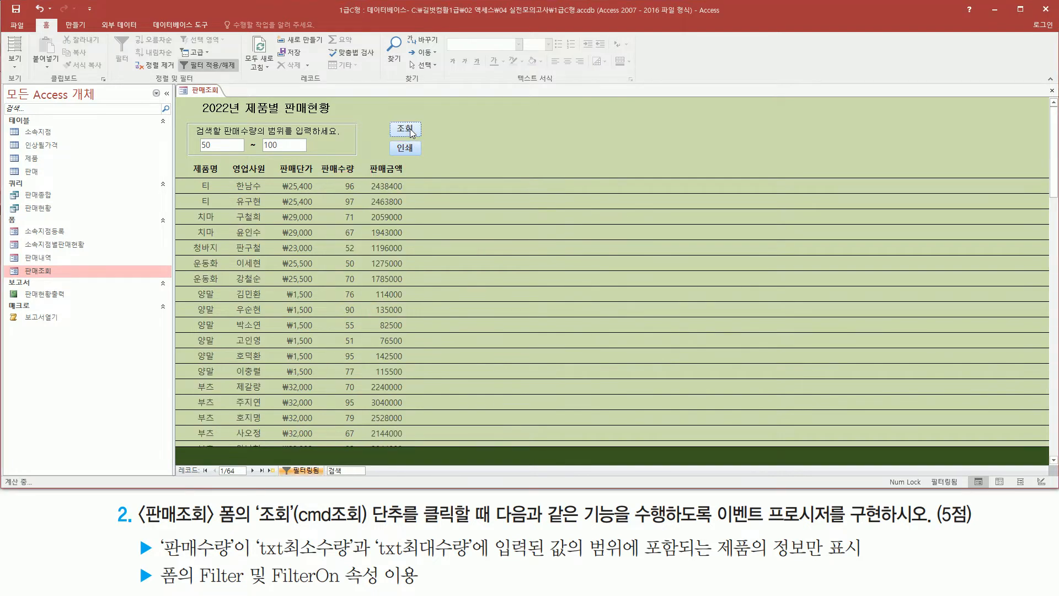
{"action": "key", "text": "ctrl+2"}
{"action": "left_click_drag", "start_coordinate": [337, 175], "coordinate": [362, 443]}
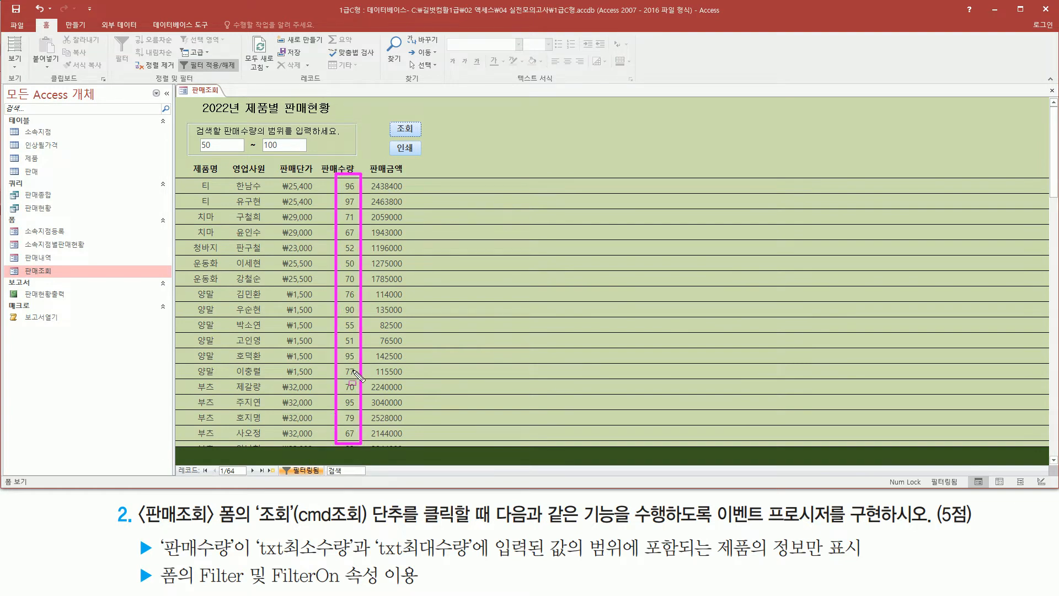
{"action": "key", "text": "Escape"}
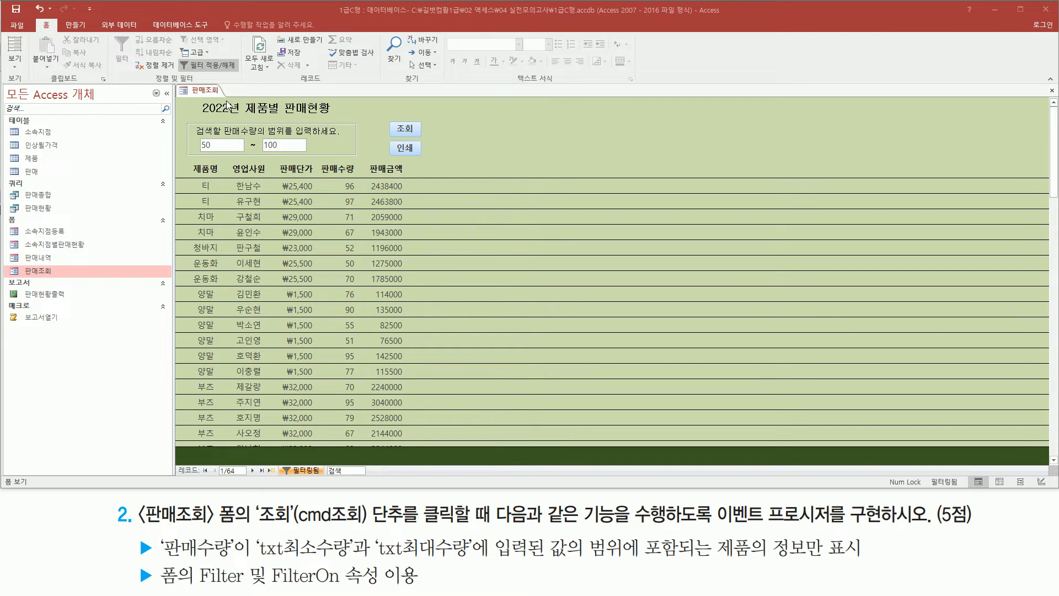
Step: Close the 판매조회 form and save its design changes
{"action": "right_click", "coordinate": [211, 94]}
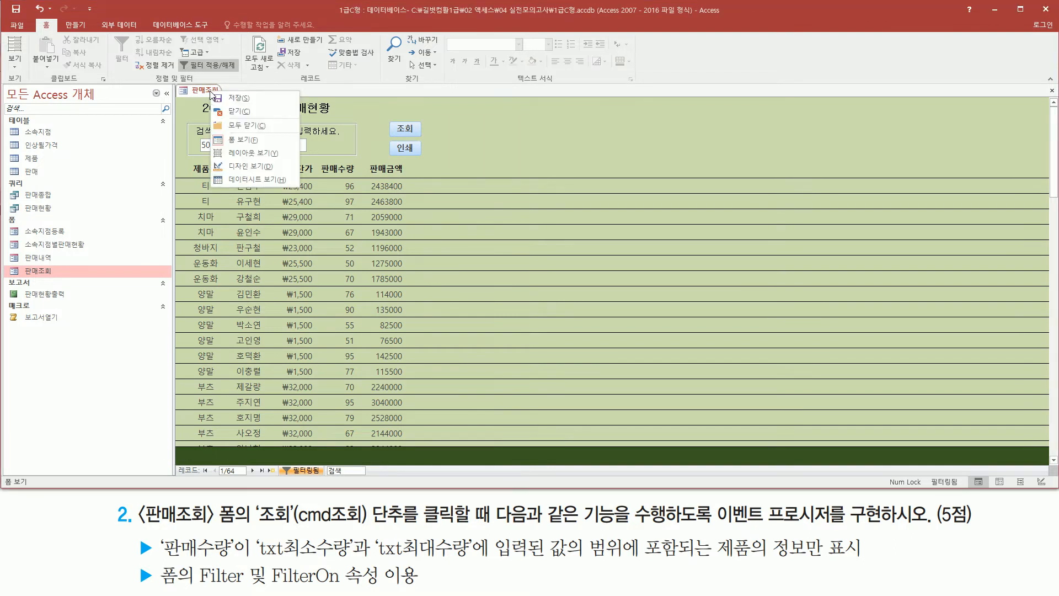
{"action": "left_click", "coordinate": [237, 108]}
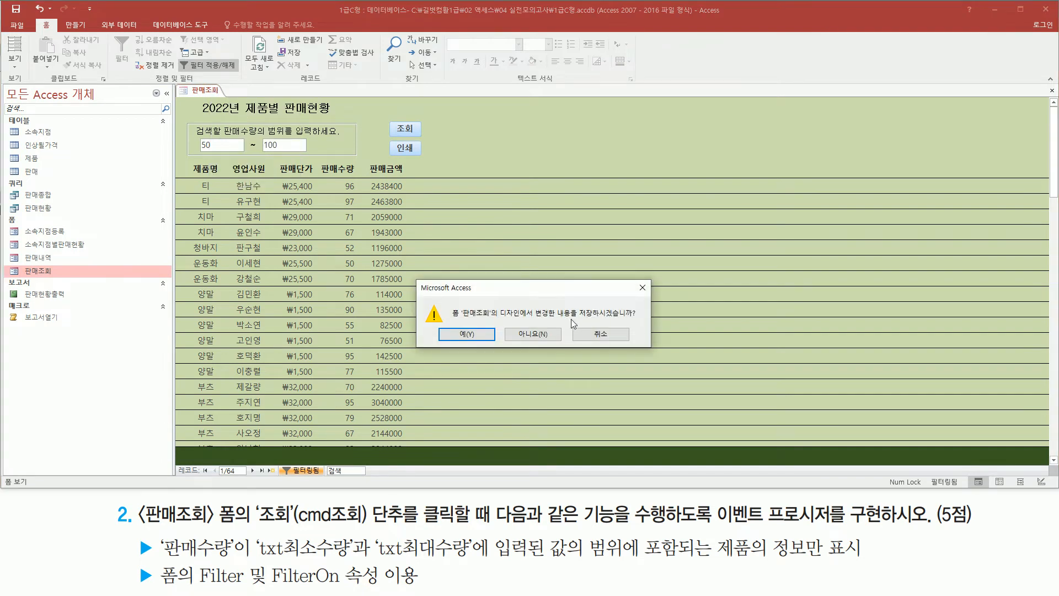
{"action": "left_click_drag", "start_coordinate": [574, 319], "coordinate": [644, 320]}
{"action": "key", "text": "Escape"}
{"action": "left_click", "coordinate": [474, 335]}
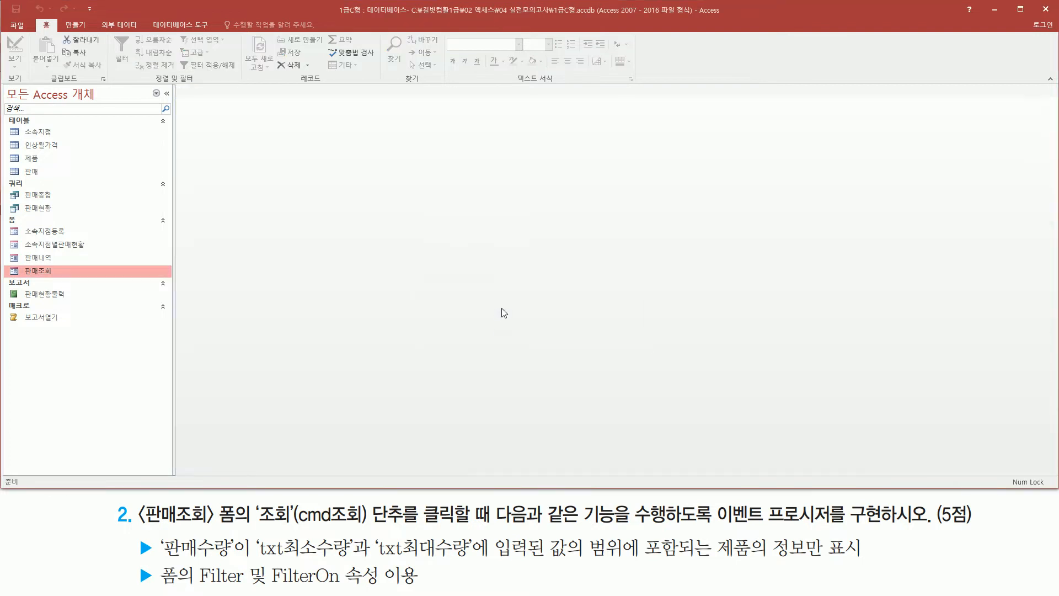